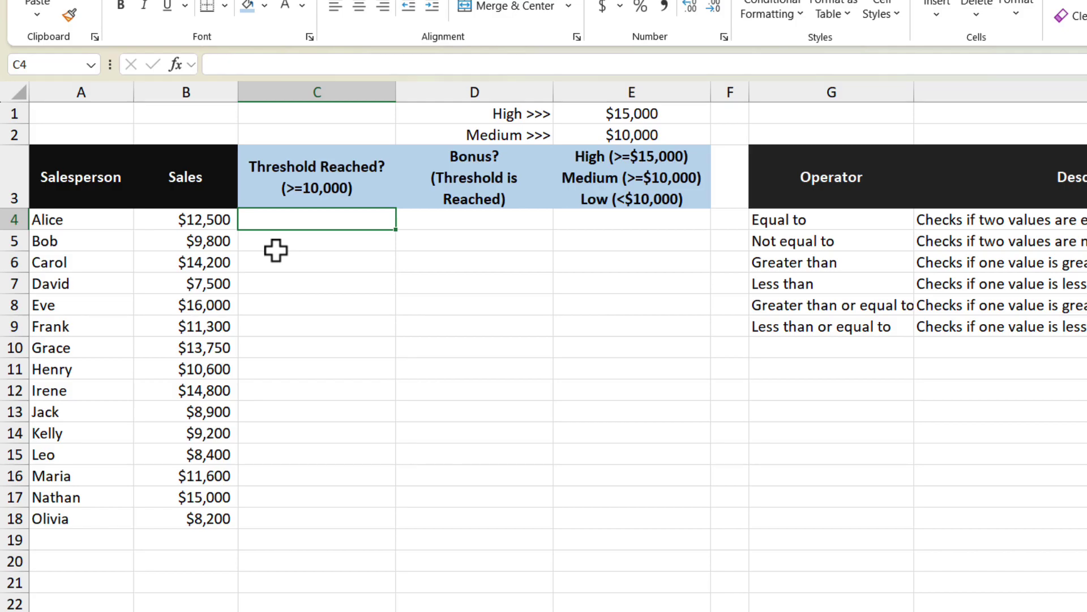
Enter =B4>=10000 in C4 and fill the formula down the Threshold Reached column to row 18.
{"action": "type", "text": "="}
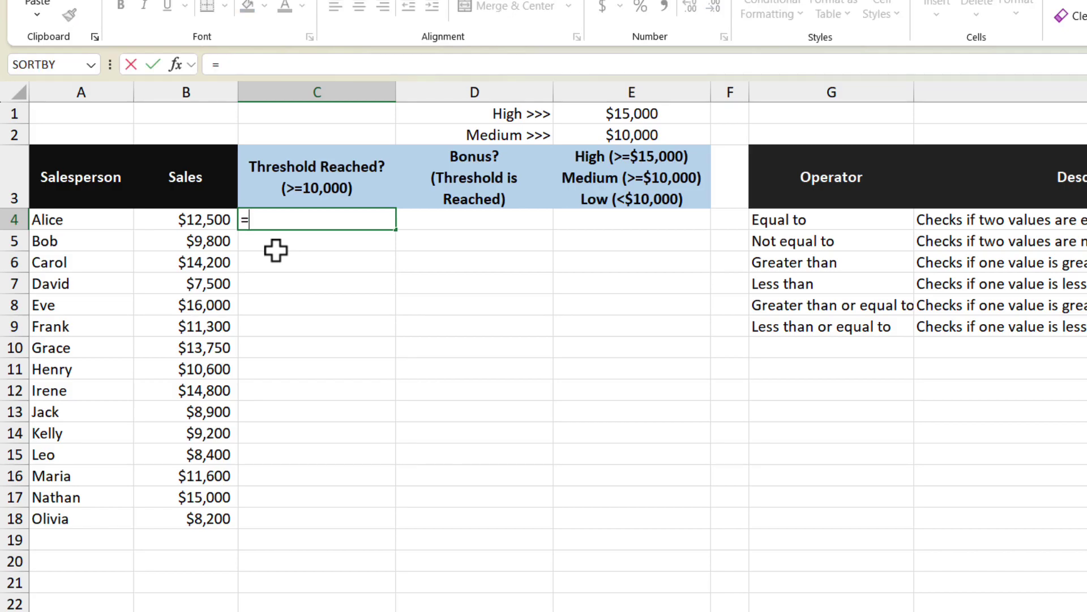
{"action": "left_click", "coordinate": [165, 220]}
{"action": "type", "text": ">=1"}
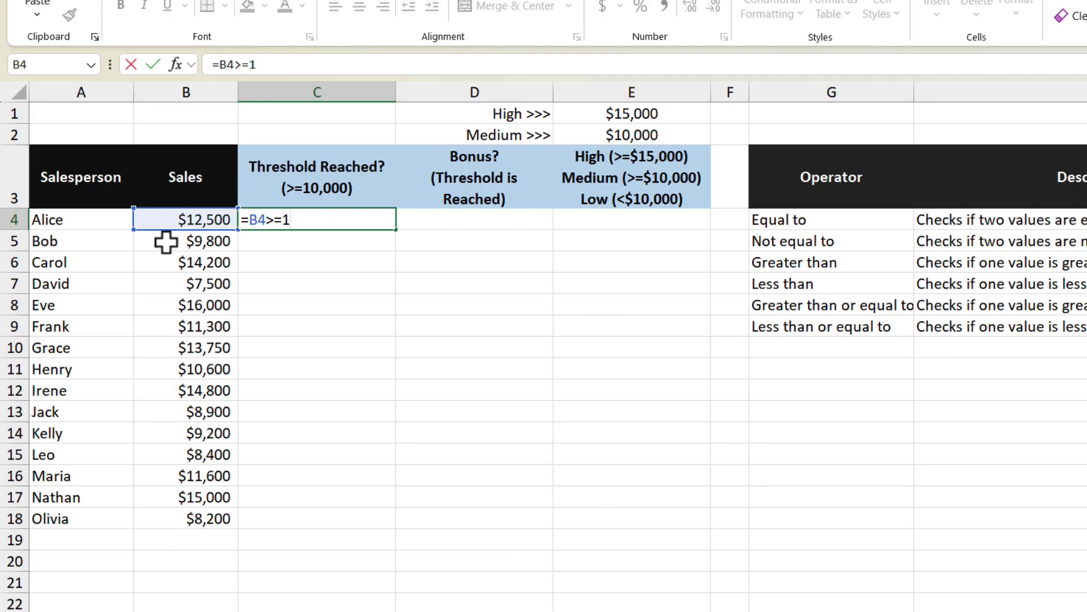
{"action": "type", "text": "0000"}
{"action": "key", "text": "Return"}
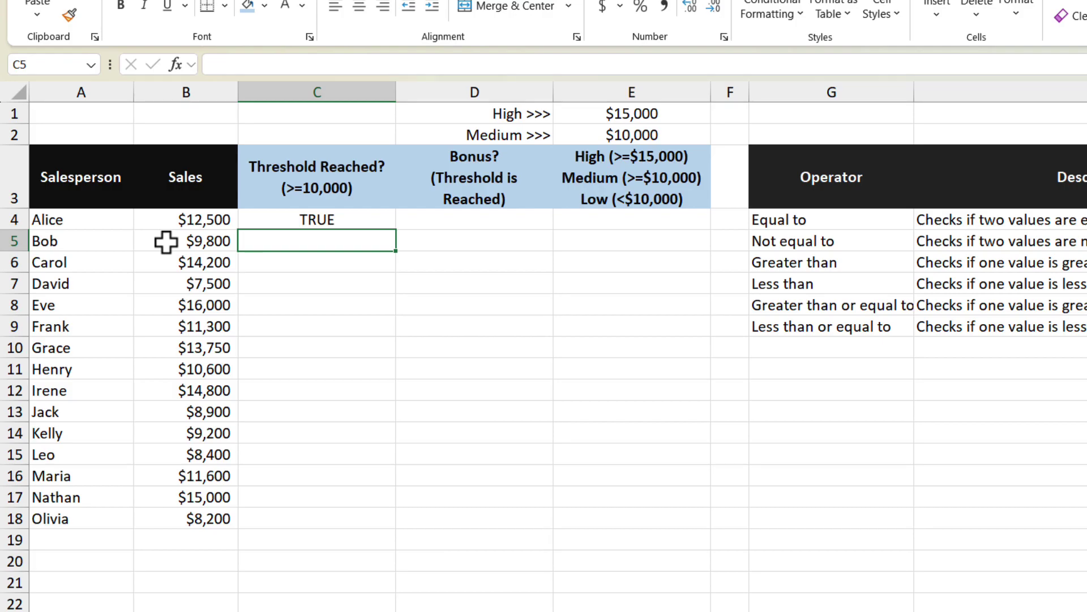
{"action": "left_click", "coordinate": [362, 221]}
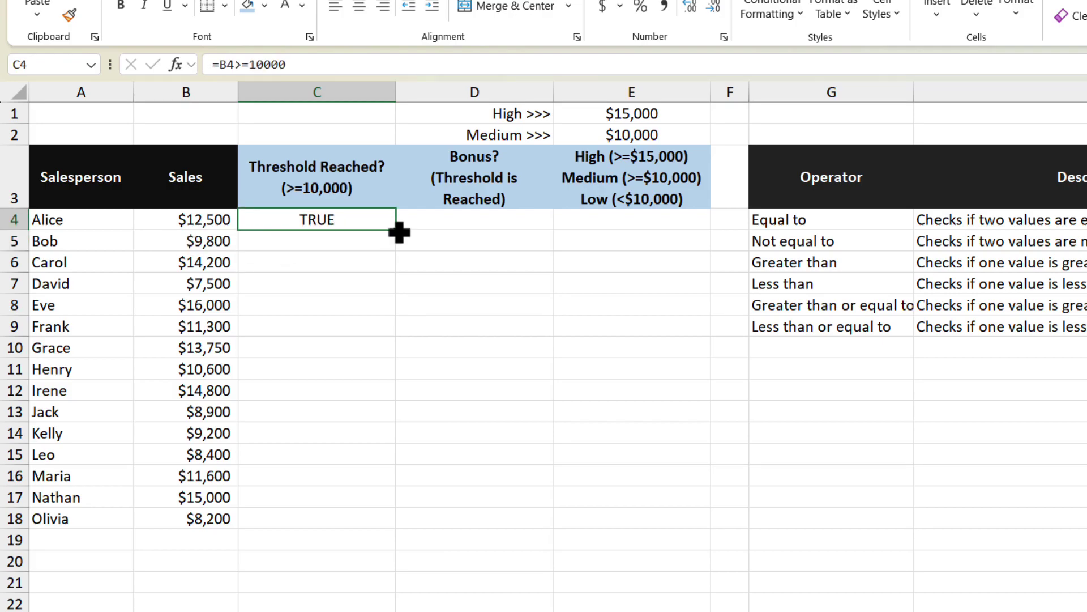
{"action": "double_click", "coordinate": [400, 232]}
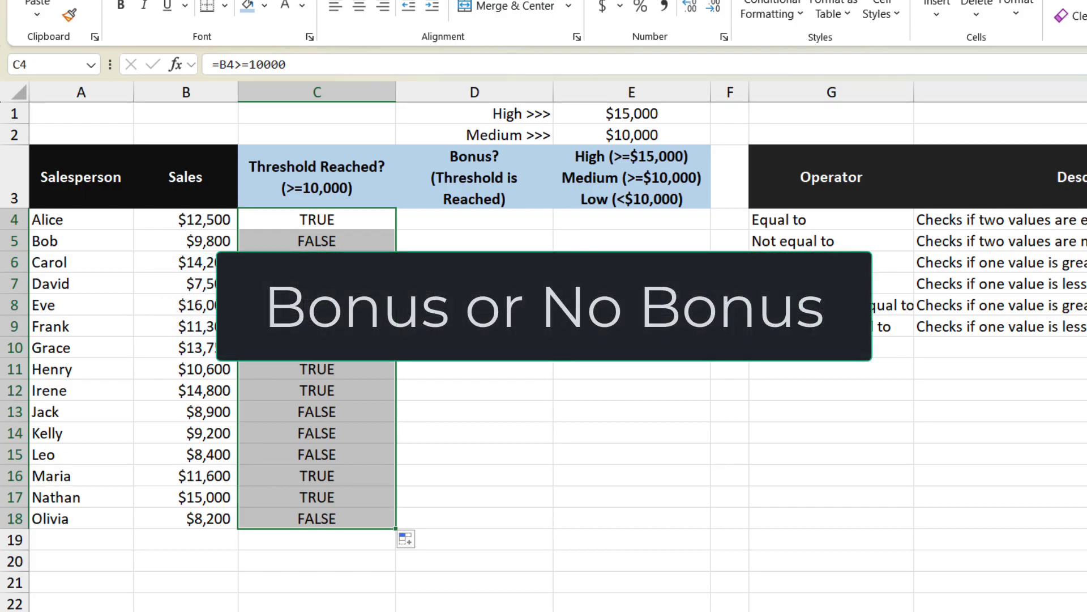
Enter =IF(C4,"Bonus","No Bonus") in D4 and fill the formula down the Bonus column to row 18.
{"action": "key", "text": "Right"}
{"action": "type", "text": "="}
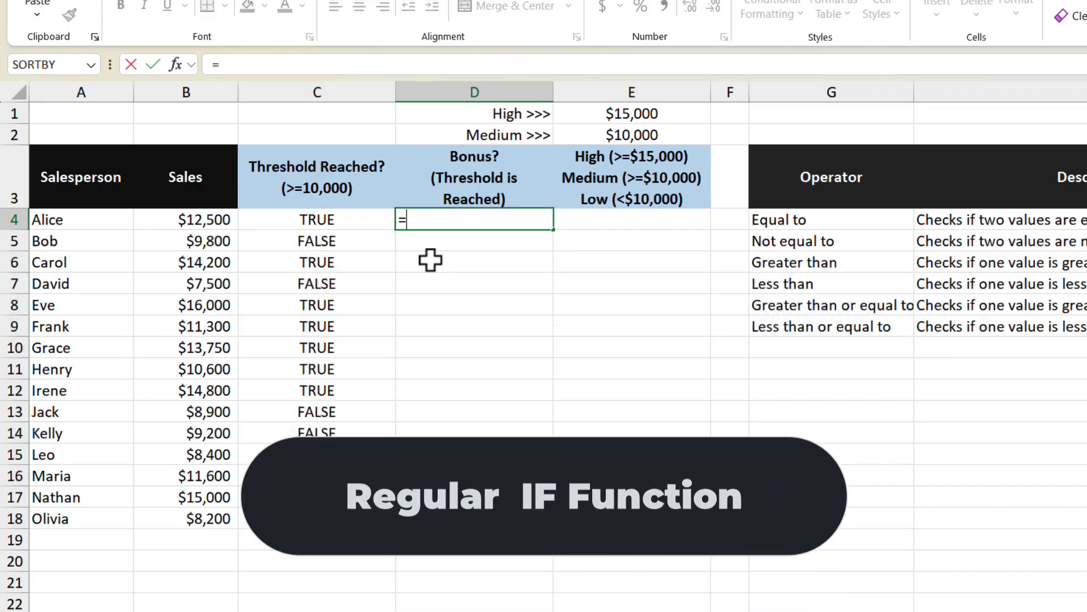
{"action": "type", "text": "IF("}
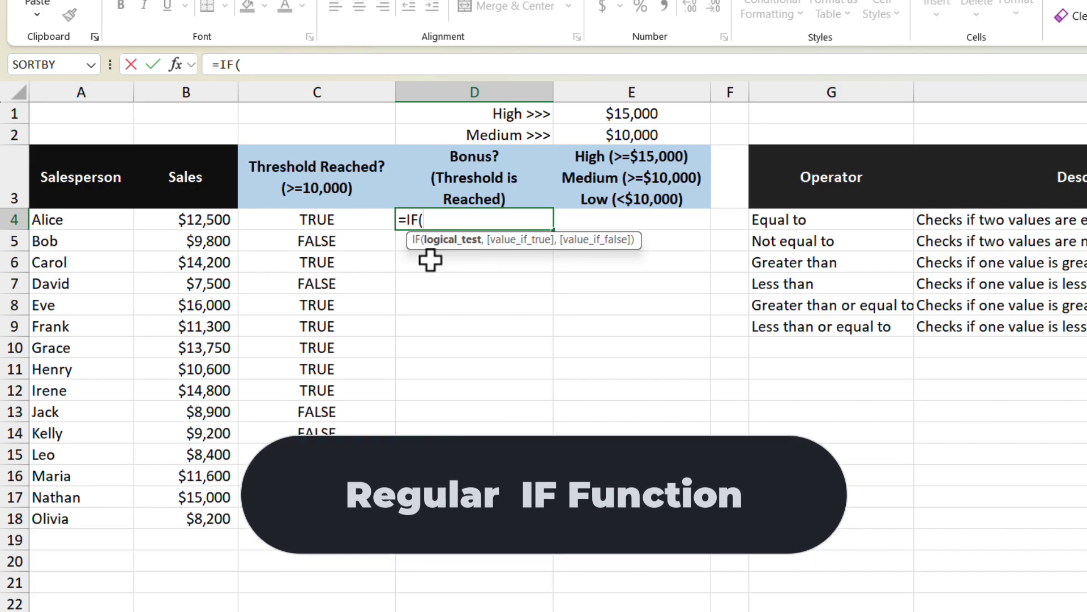
{"action": "left_click", "coordinate": [352, 219]}
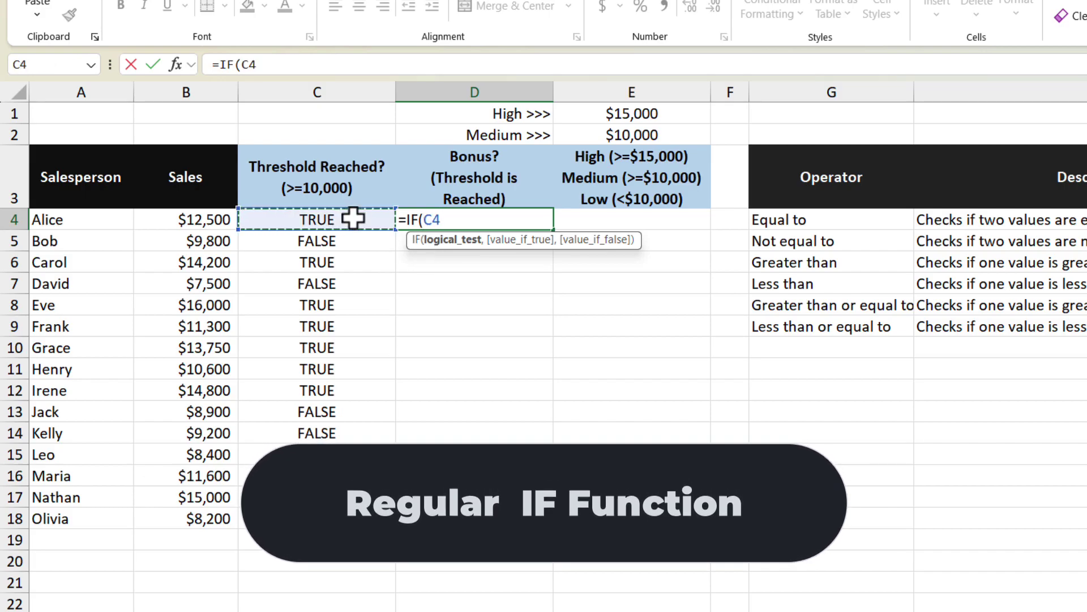
{"action": "type", "text": ",\"Bonus\",\"No BOn"}
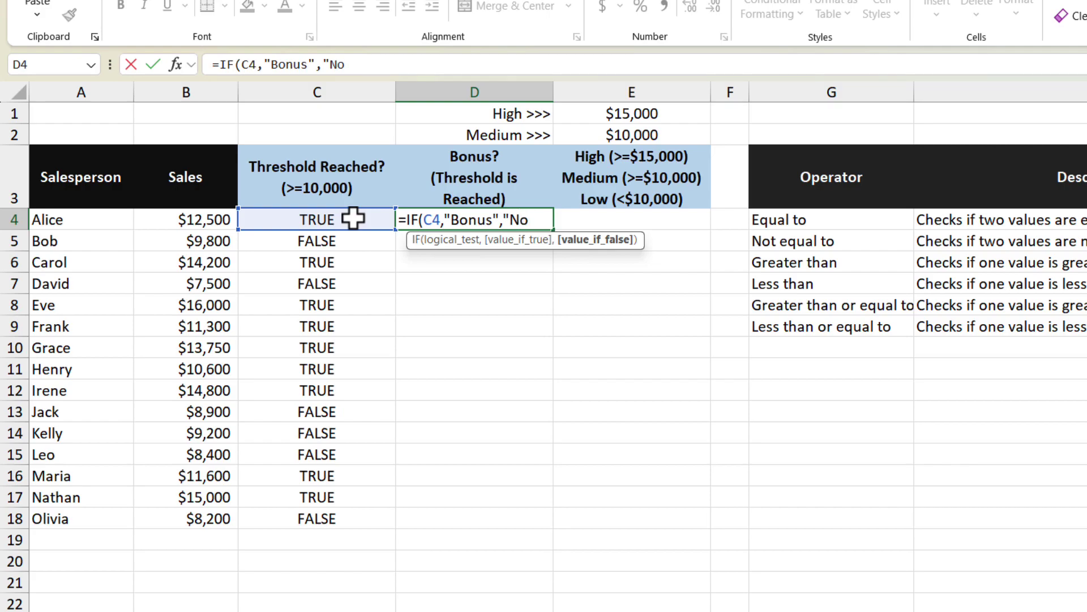
{"action": "key", "text": "BackSpace"}
{"action": "key", "text": "BackSpace"}
{"action": "type", "text": "onus"}
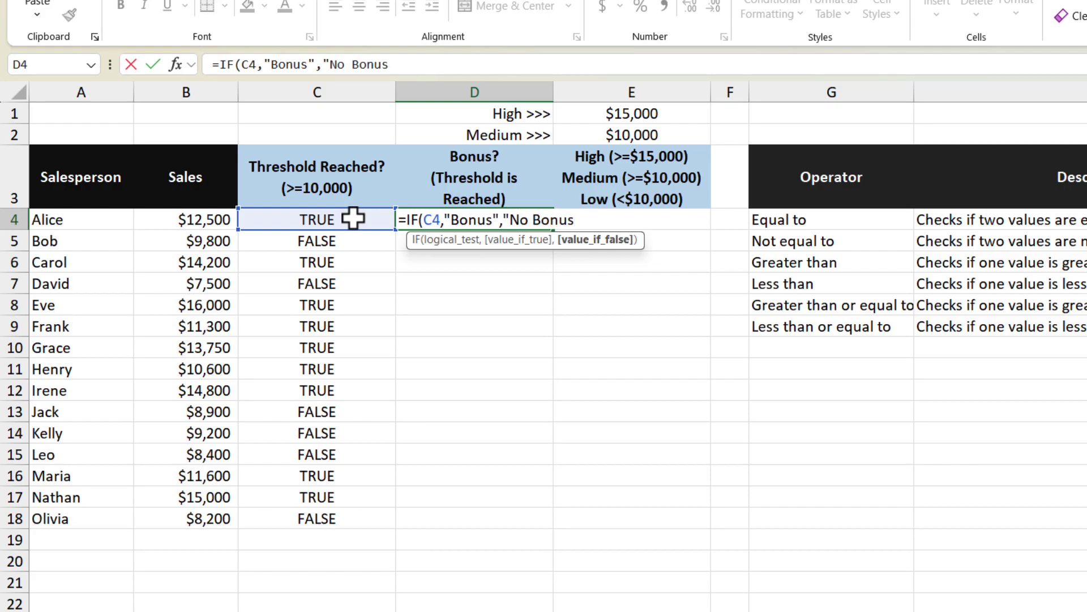
{"action": "type", "text": "\")"}
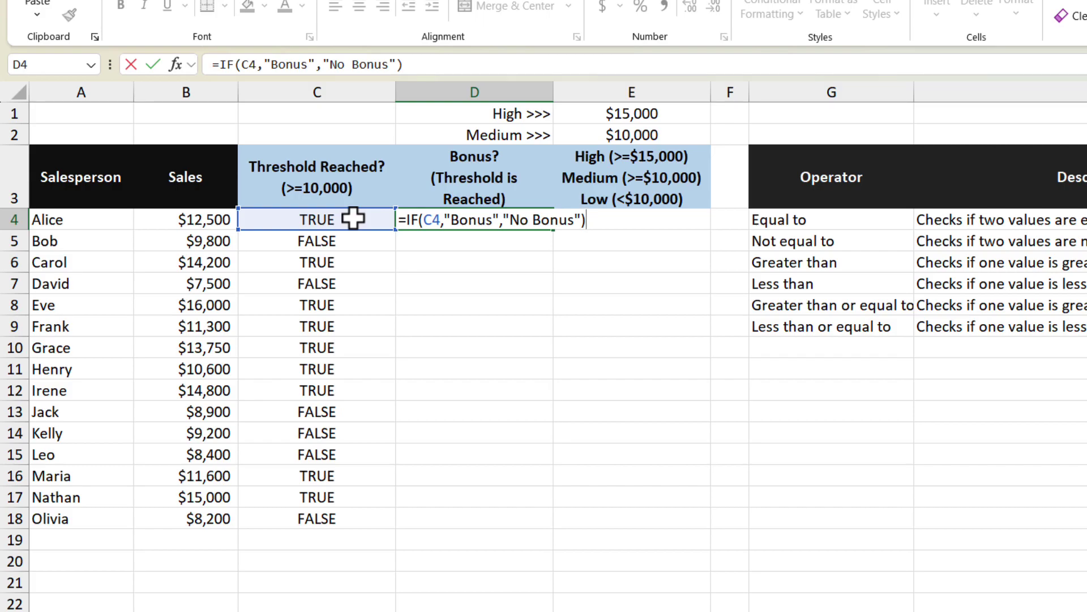
{"action": "key", "text": "Return"}
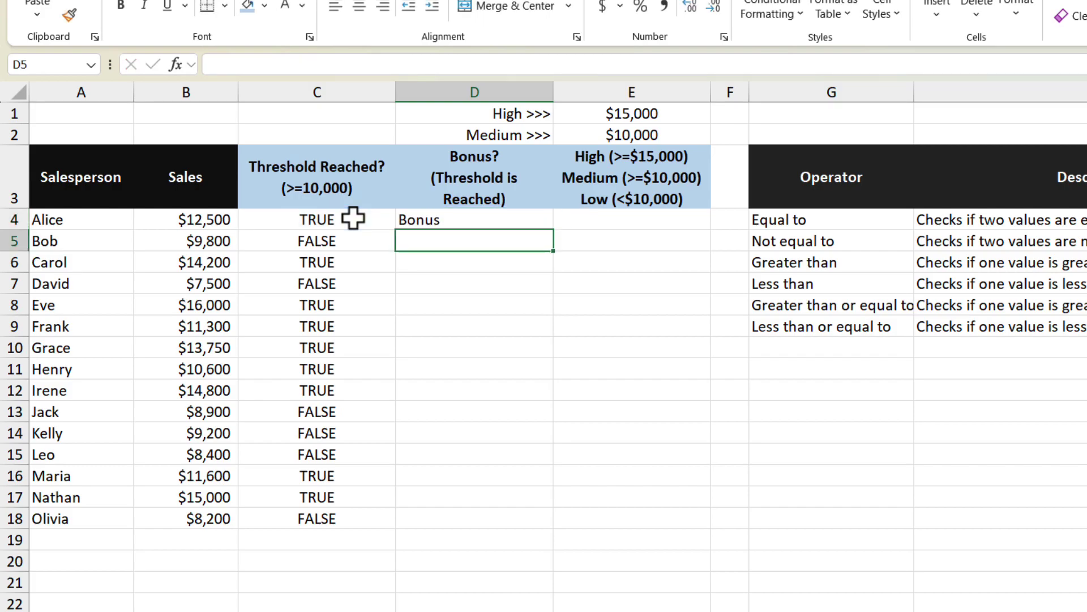
{"action": "left_click", "coordinate": [500, 221]}
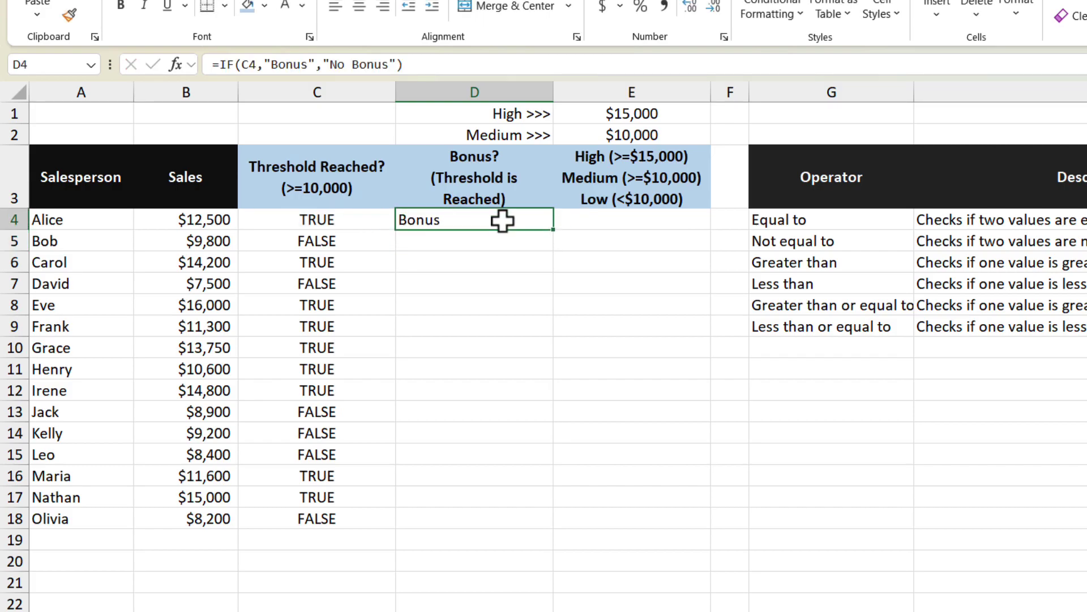
{"action": "double_click", "coordinate": [554, 231]}
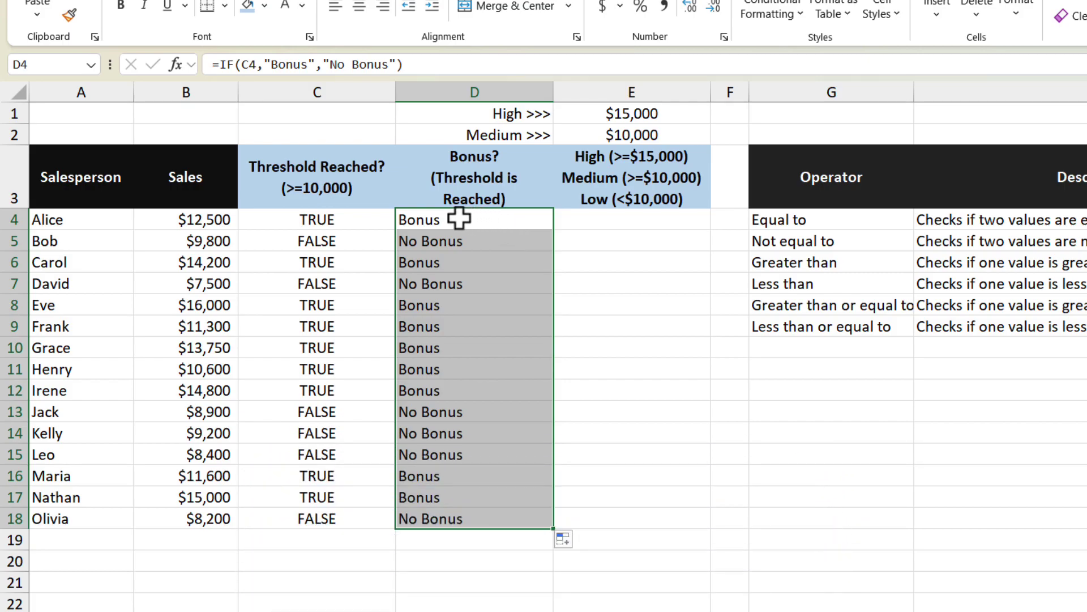
Replace the C4 reference in D4's IF formula with C4's own test, B4>=10000, and fill the updated formula down to row 18.
{"action": "left_click", "coordinate": [369, 221]}
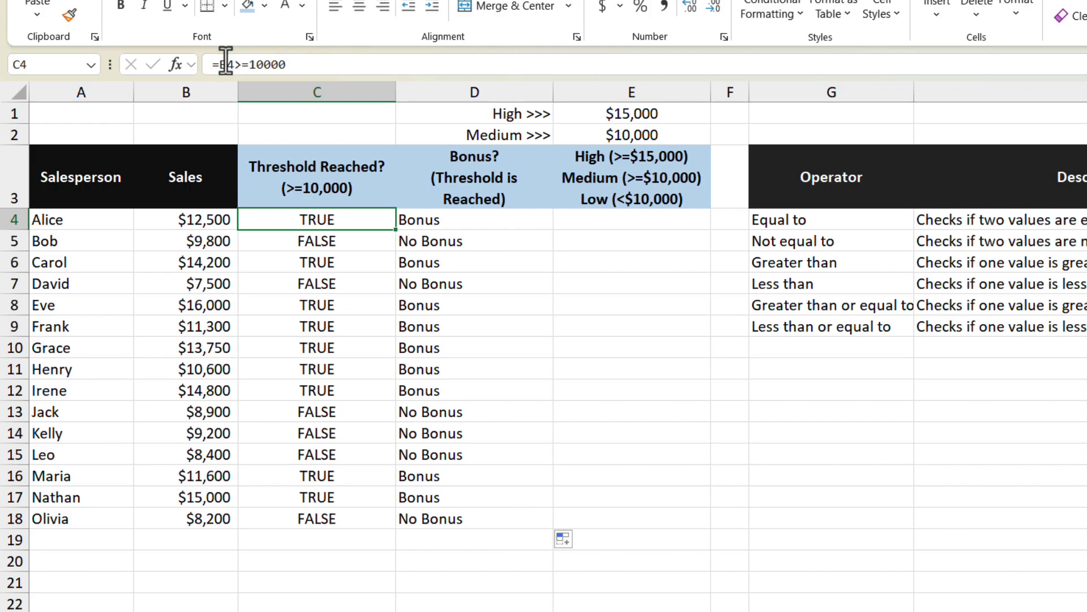
{"action": "left_click_drag", "start_coordinate": [220, 64], "coordinate": [306, 63]}
{"action": "key", "text": "ctrl+c"}
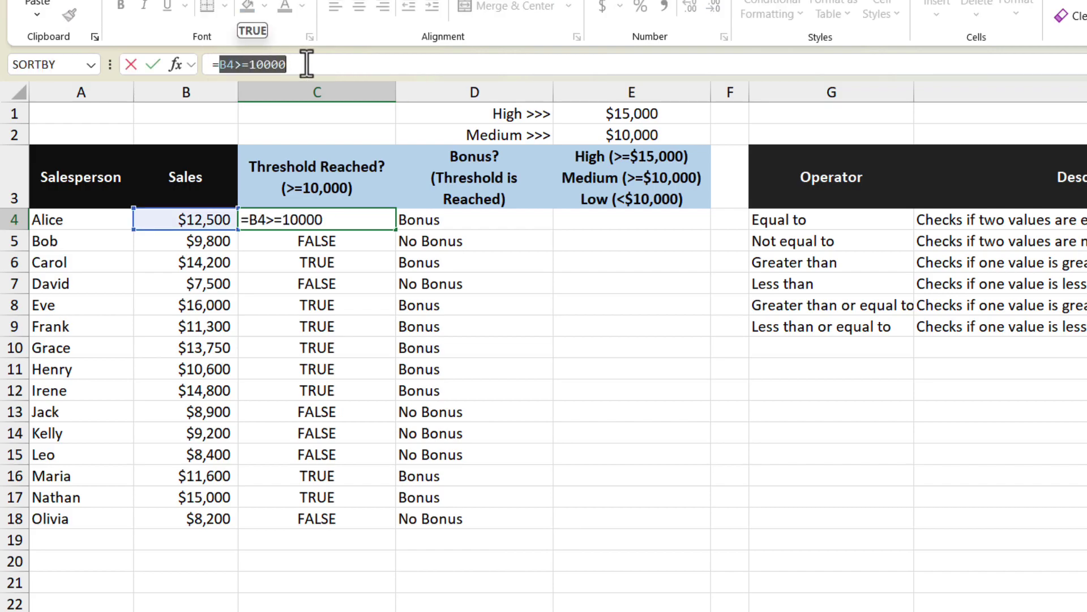
{"action": "key", "text": "Escape"}
{"action": "left_click", "coordinate": [472, 221]}
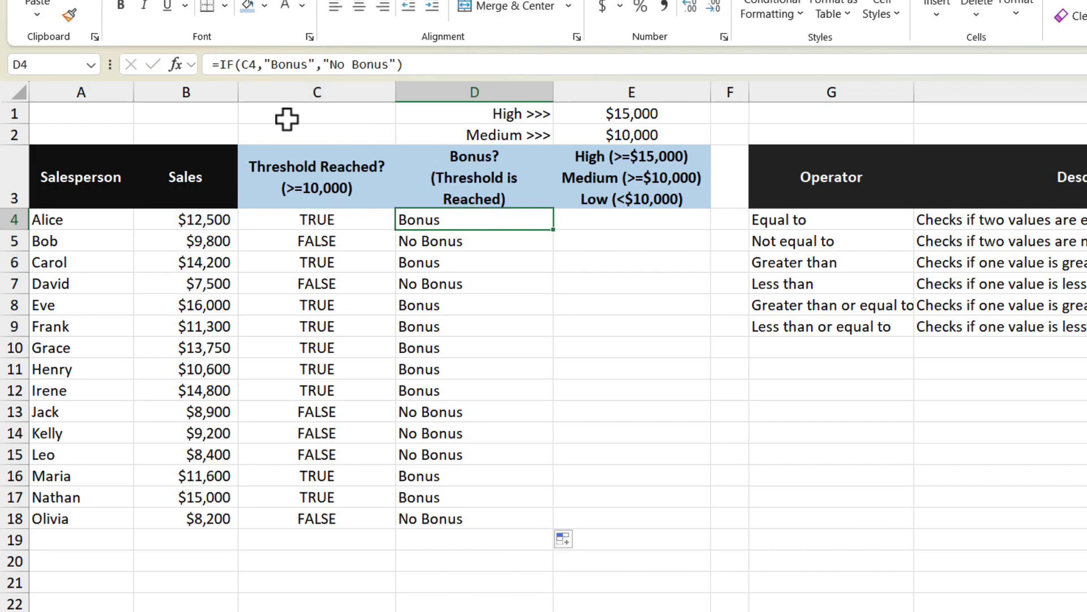
{"action": "double_click", "coordinate": [244, 64]}
{"action": "key", "text": "ctrl+v"}
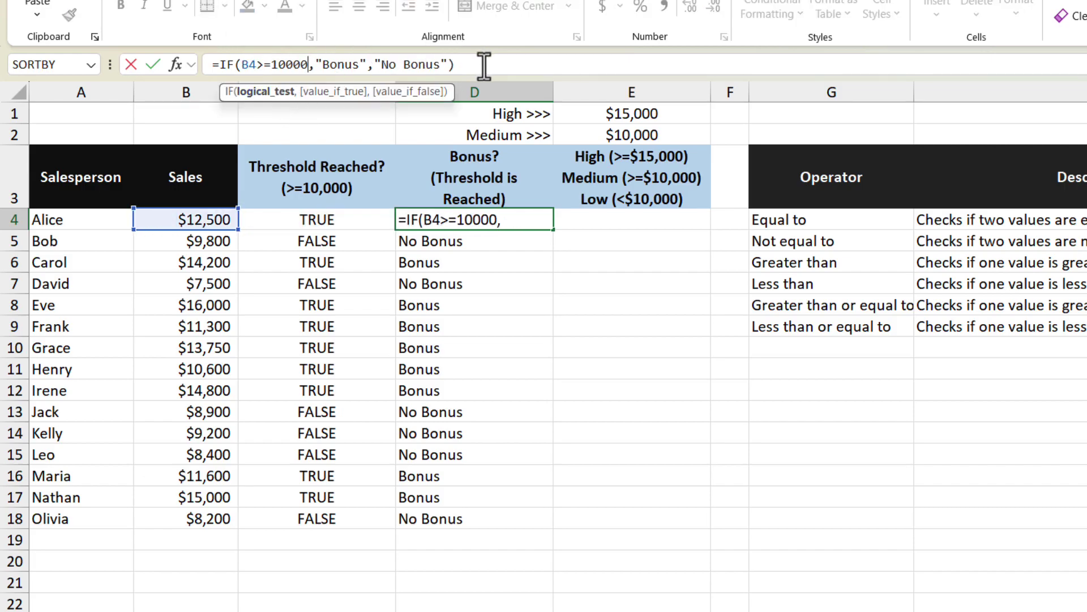
{"action": "key", "text": "Return"}
{"action": "left_click", "coordinate": [532, 220]}
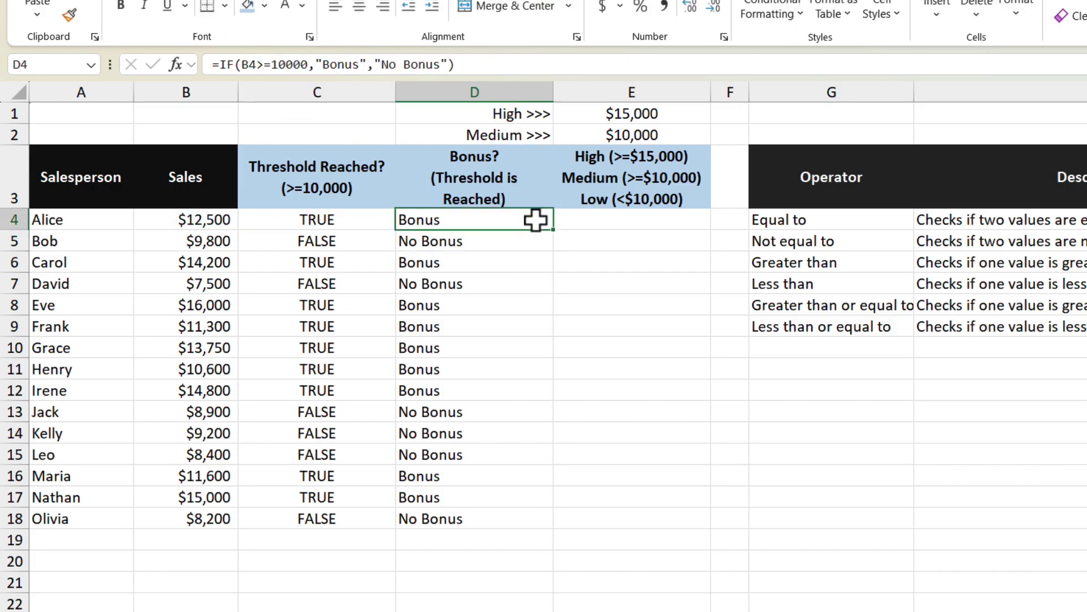
{"action": "double_click", "coordinate": [558, 229]}
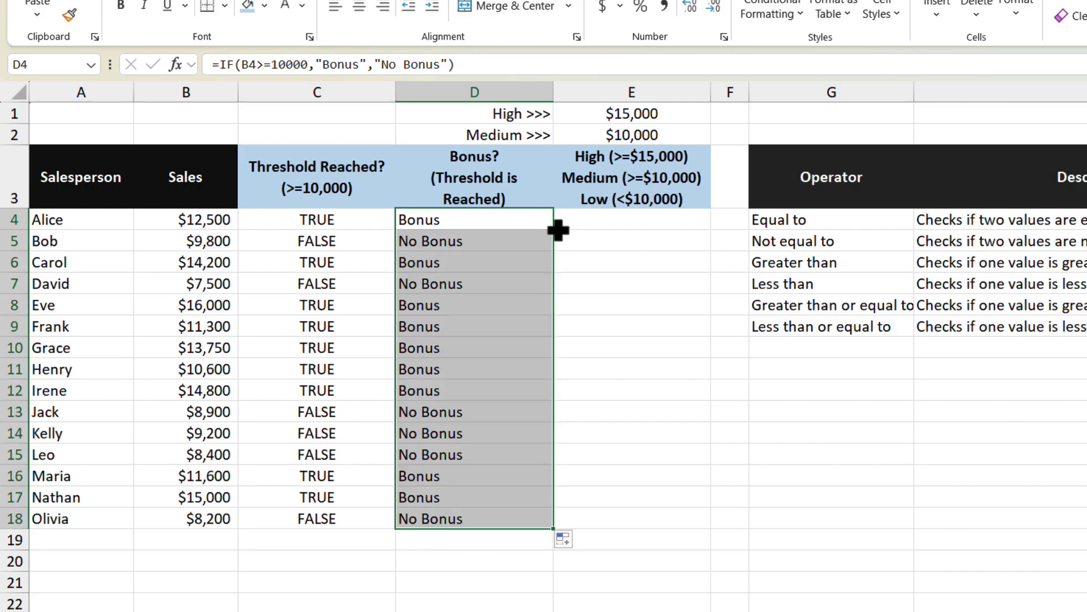
Delete the Threshold Reached column and select the first Bonus formula in C4.
{"action": "left_click", "coordinate": [340, 91]}
{"action": "right_click", "coordinate": [339, 92]}
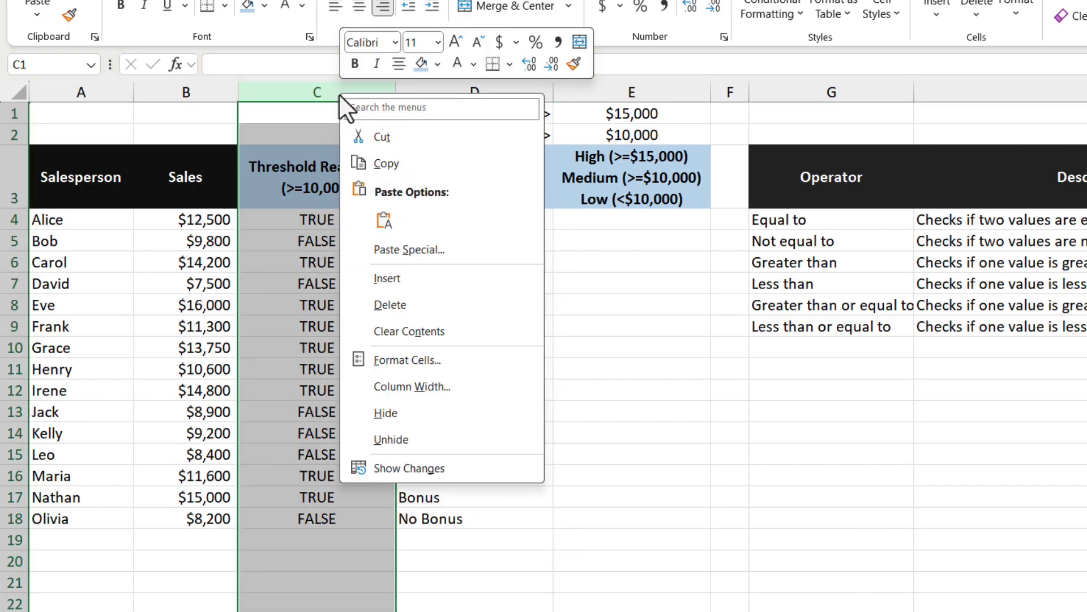
{"action": "left_click", "coordinate": [509, 304]}
{"action": "left_click", "coordinate": [357, 219]}
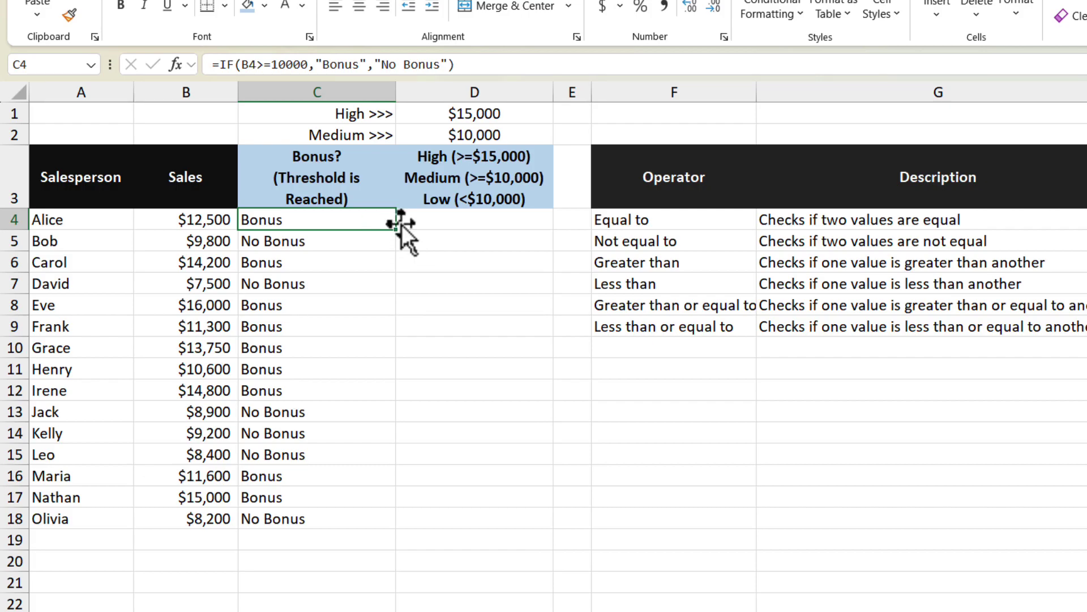
Begin an IF formula in D4 that tests B4>=$D$1 with an absolute threshold reference and returns "High" when true.
{"action": "left_click", "coordinate": [452, 222]}
{"action": "type", "text": "=IF("}
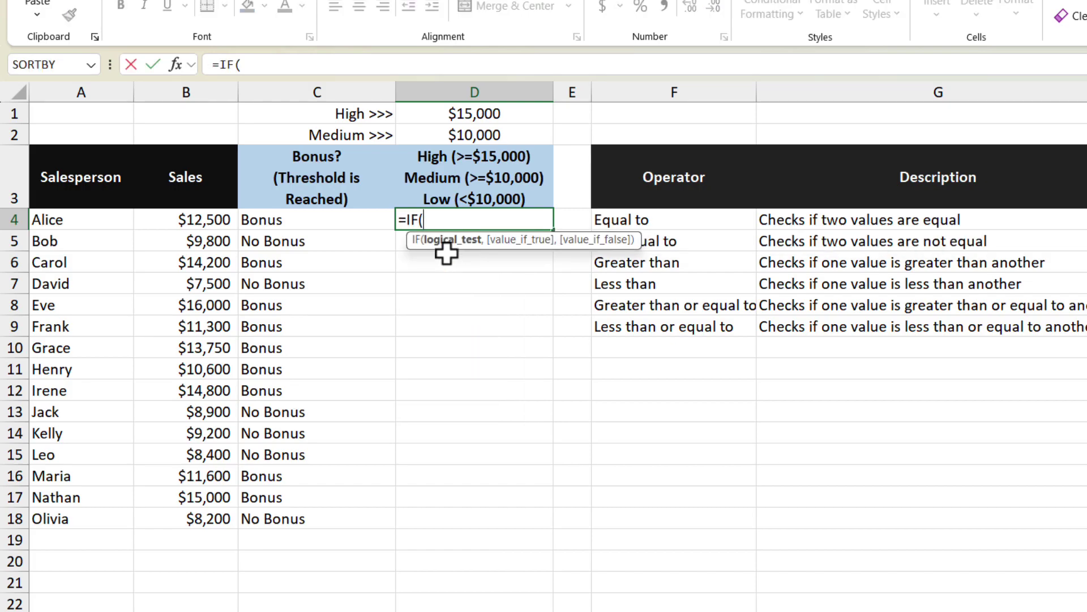
{"action": "left_click", "coordinate": [197, 219]}
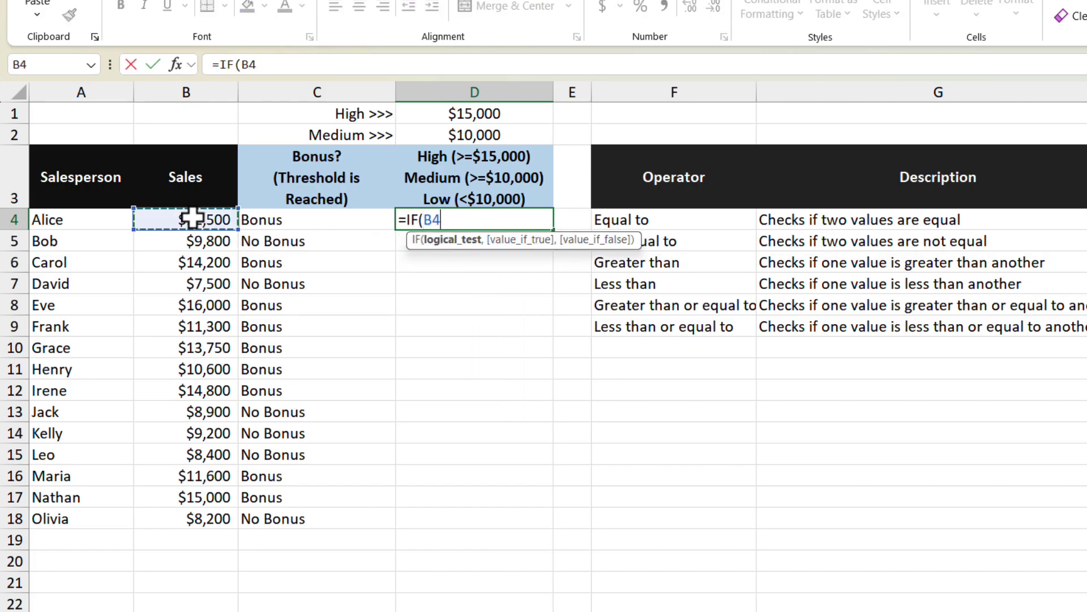
{"action": "type", "text": ">="}
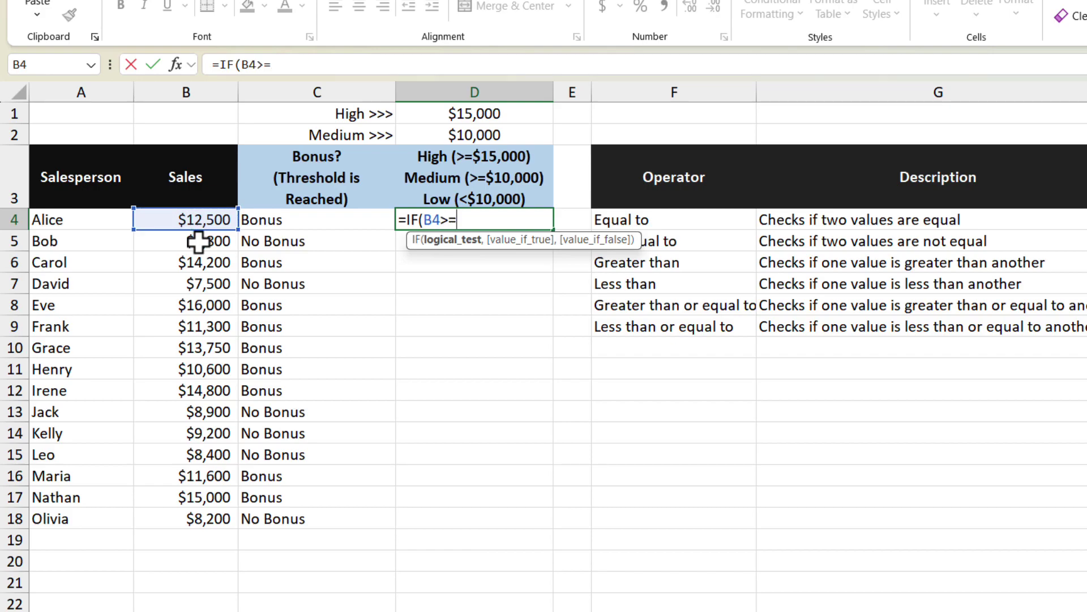
{"action": "left_click", "coordinate": [526, 115]}
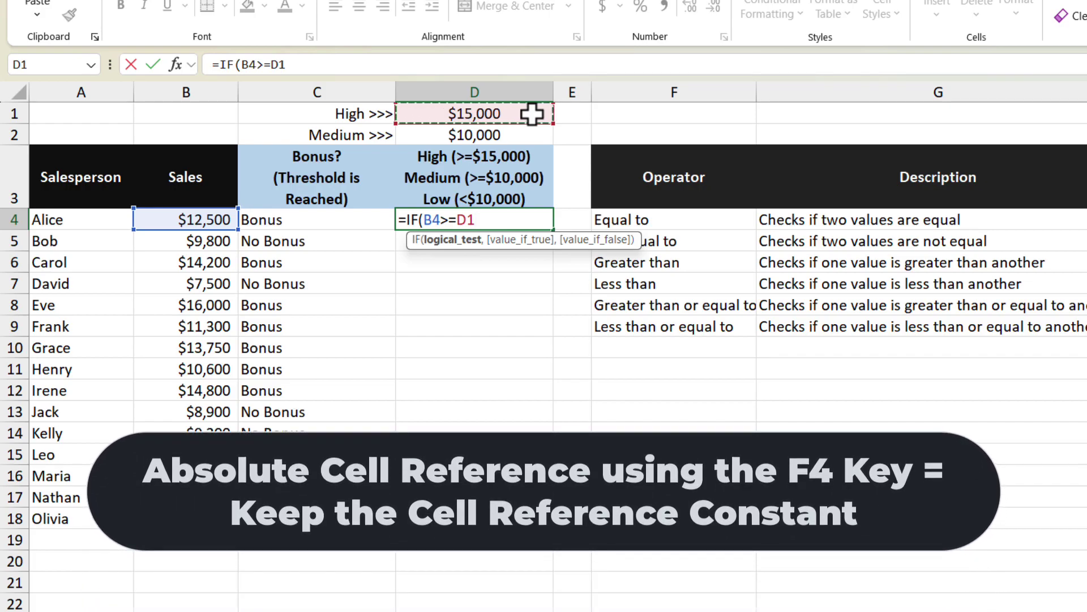
{"action": "key", "text": "F4"}
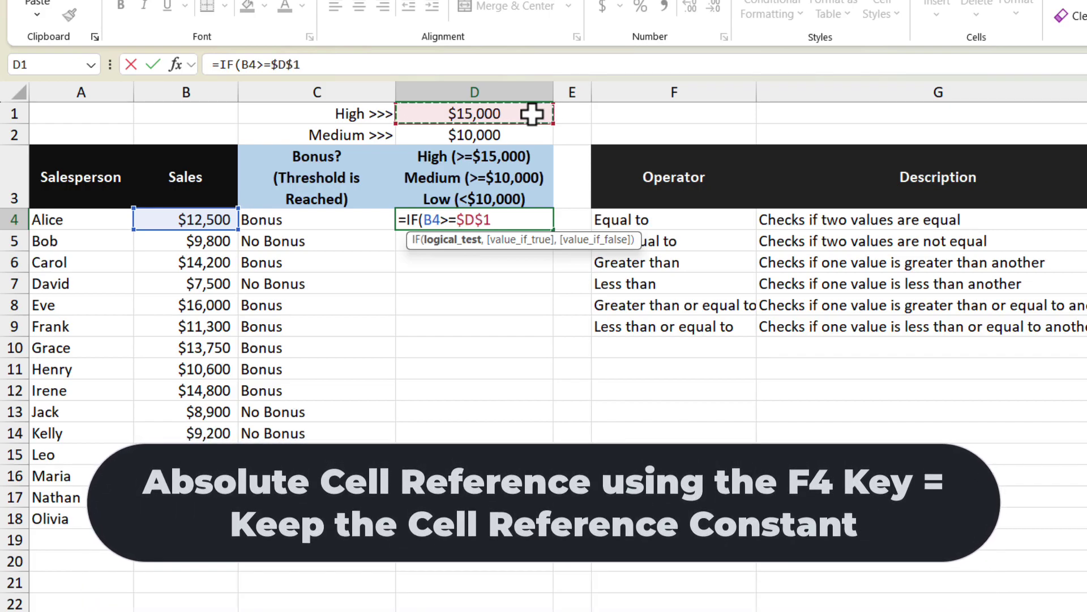
{"action": "type", "text": ","}
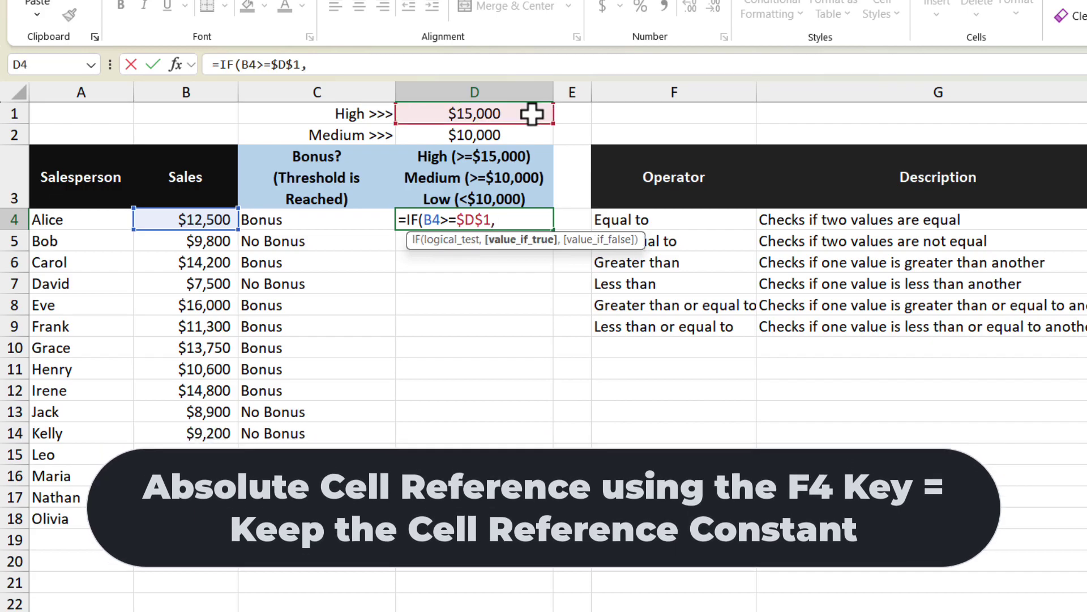
{"action": "type", "text": "\"Hi"}
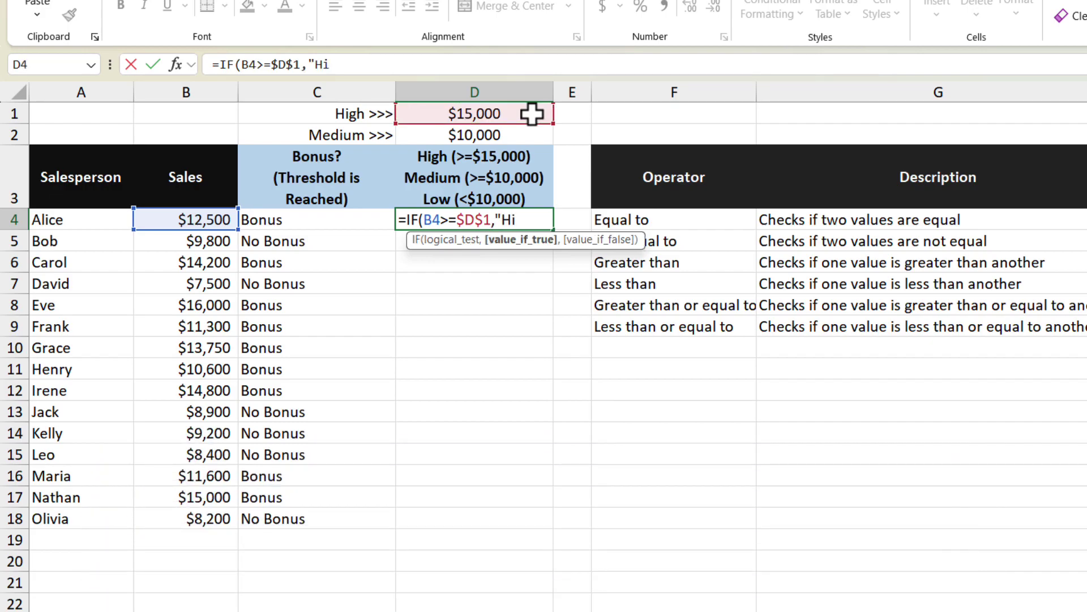
{"action": "type", "text": "gh\","}
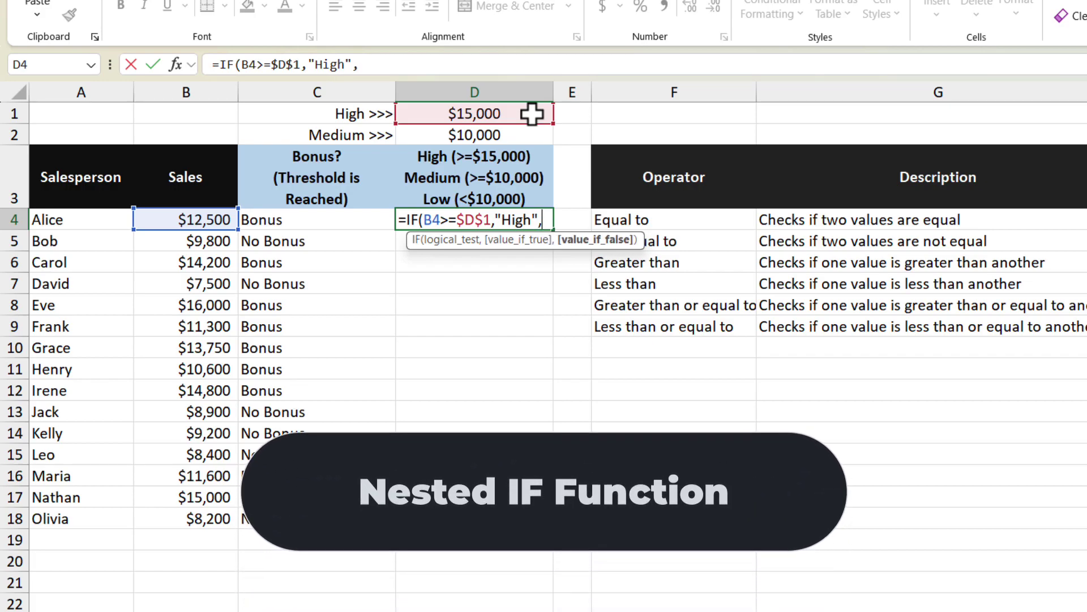
Nest a second IF as the value if false in D4's formula, testing B4>=$D$2 with an absolute threshold reference.
{"action": "type", "text": "if"}
{"action": "key", "text": "Tab"}
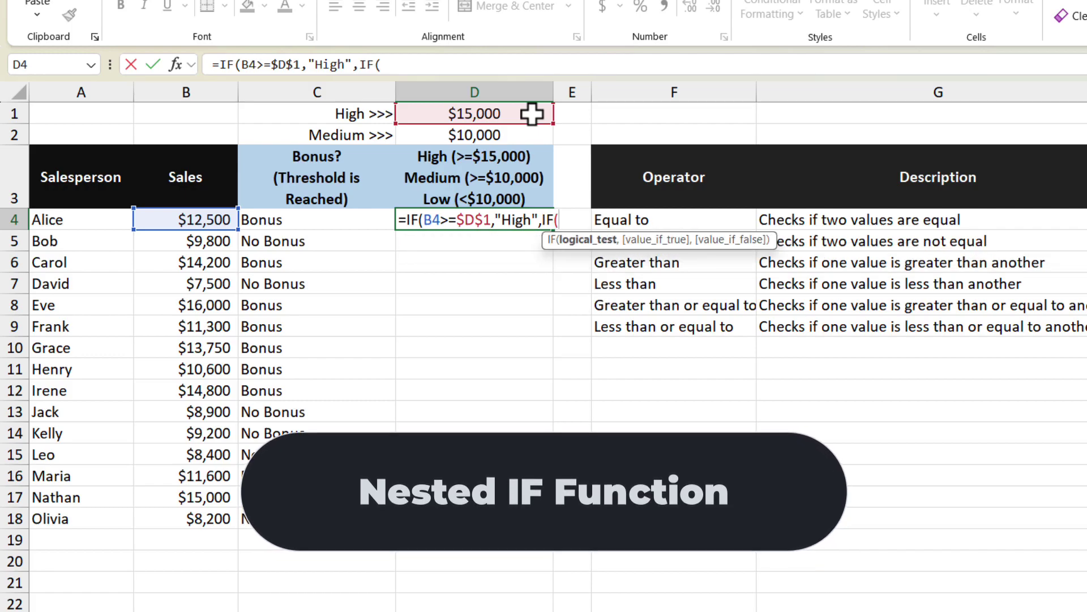
{"action": "left_click", "coordinate": [170, 217]}
{"action": "type", "text": ">="}
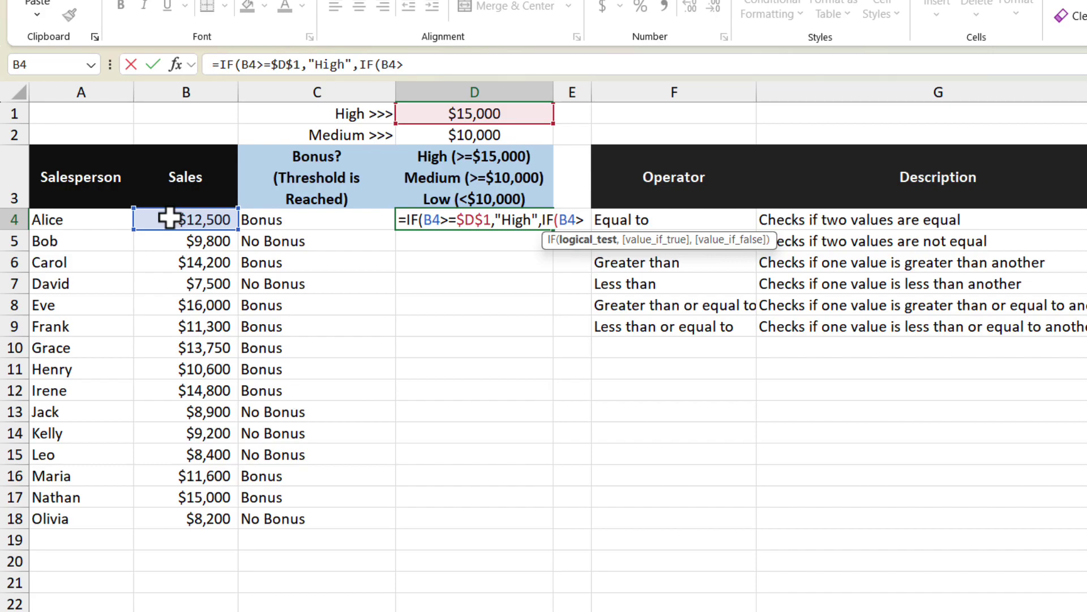
{"action": "left_click", "coordinate": [527, 135]}
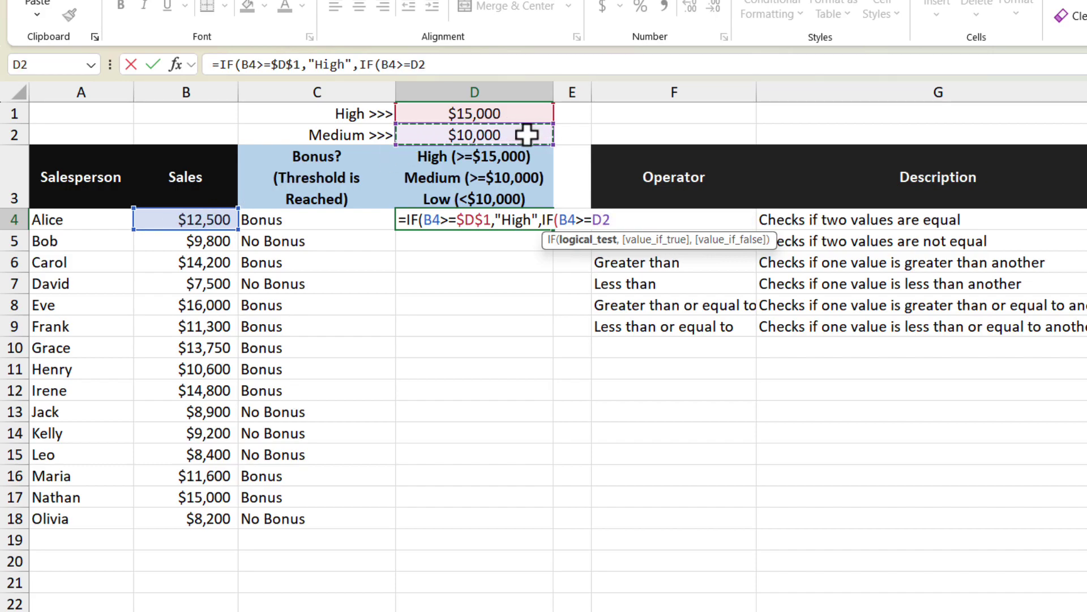
{"action": "key", "text": "F4"}
{"action": "type", "text": ","}
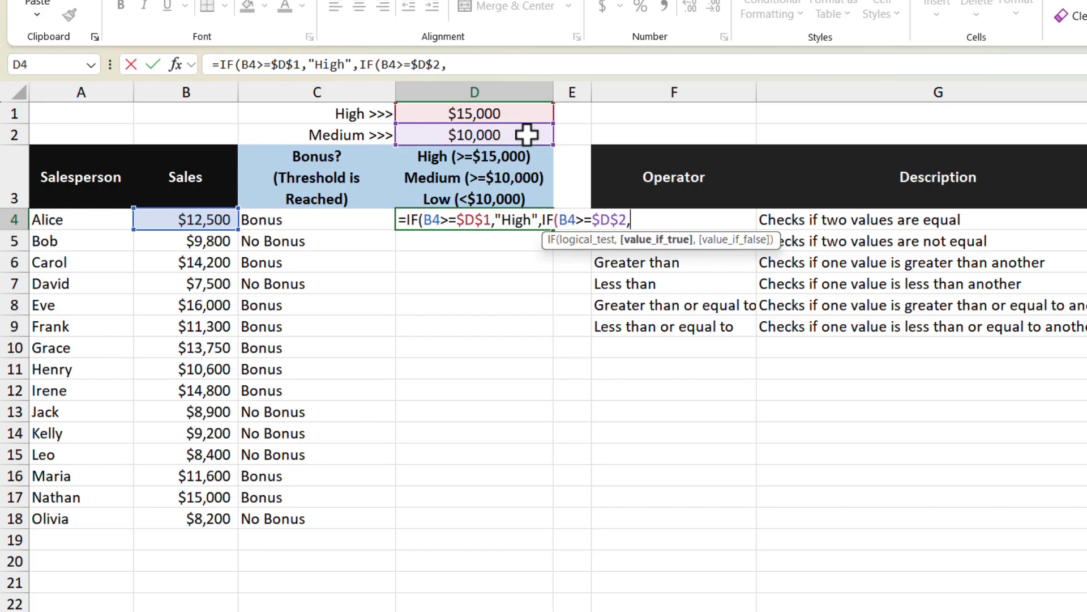
Complete D4's nested IF with "Medium" if true and "Low" if false, and fill the formula down to row 18.
{"action": "type", "text": "\"Medium\","}
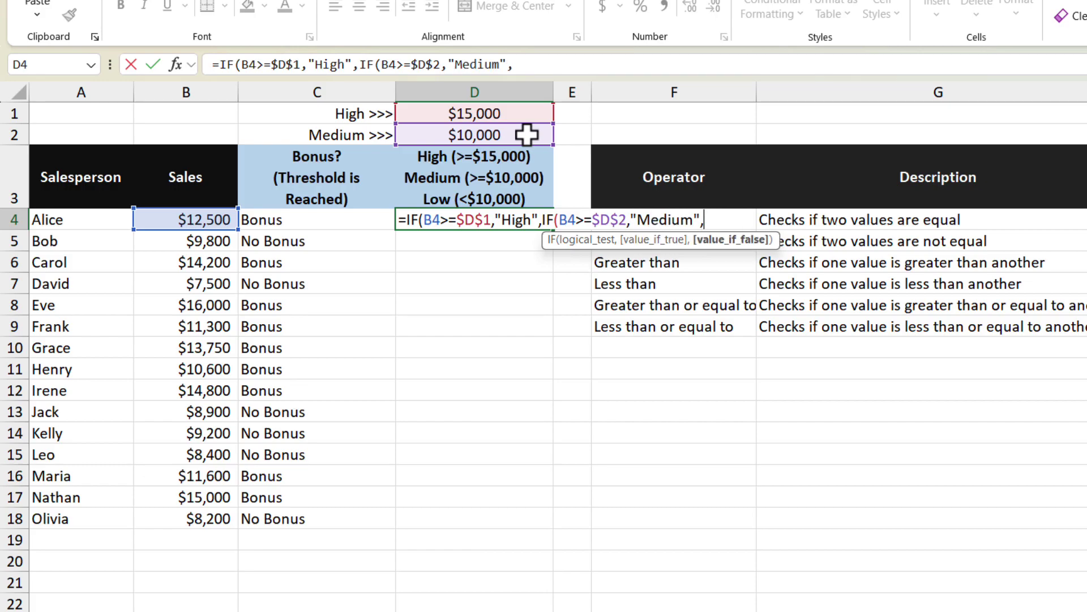
{"action": "type", "text": "\"Low\"))"}
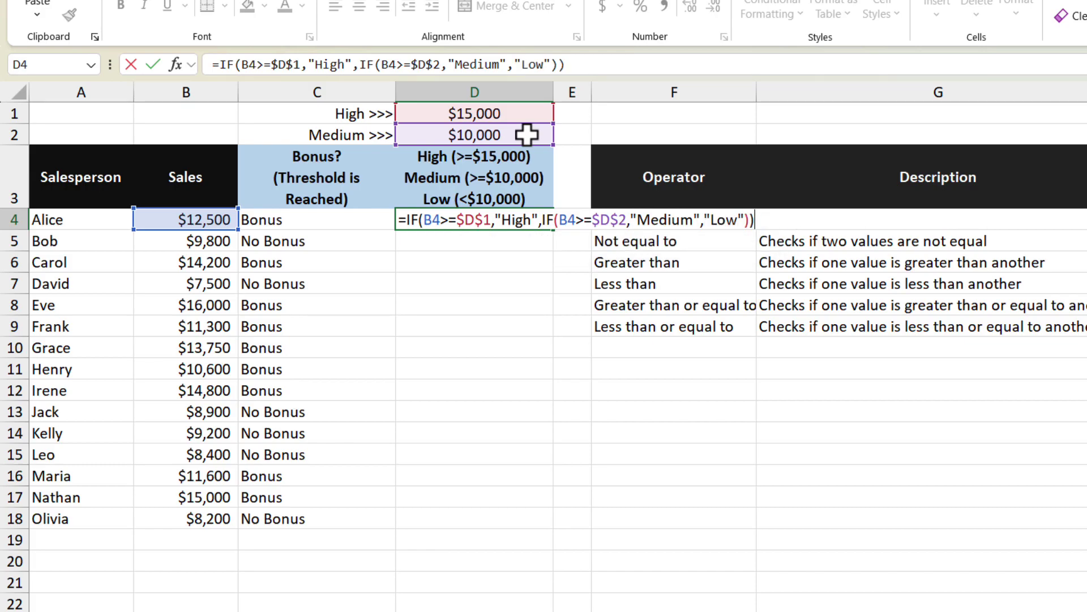
{"action": "key", "text": "Return"}
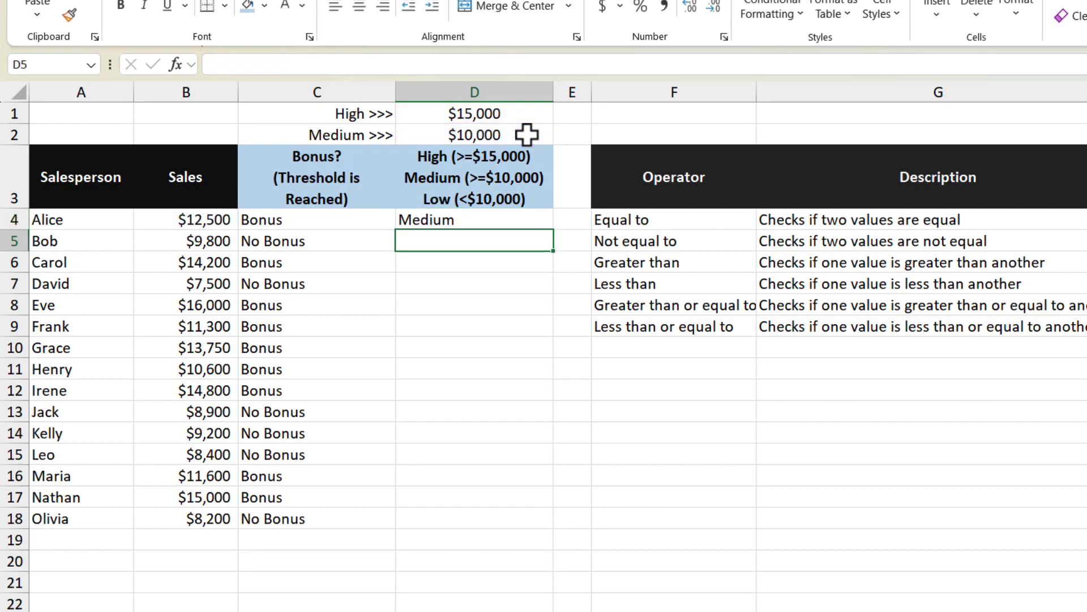
{"action": "left_click", "coordinate": [539, 220]}
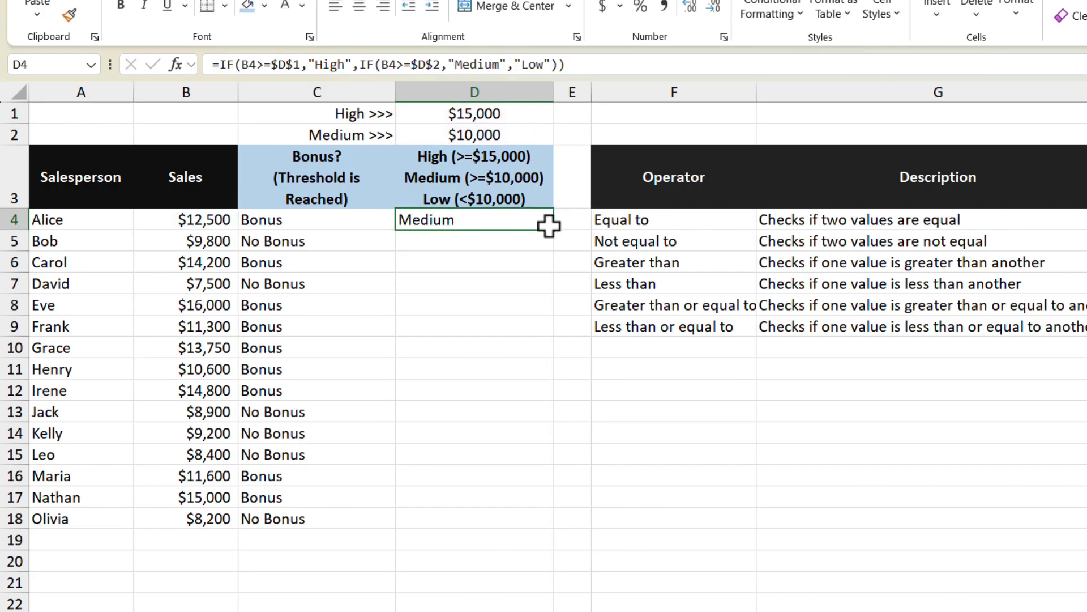
{"action": "double_click", "coordinate": [553, 230]}
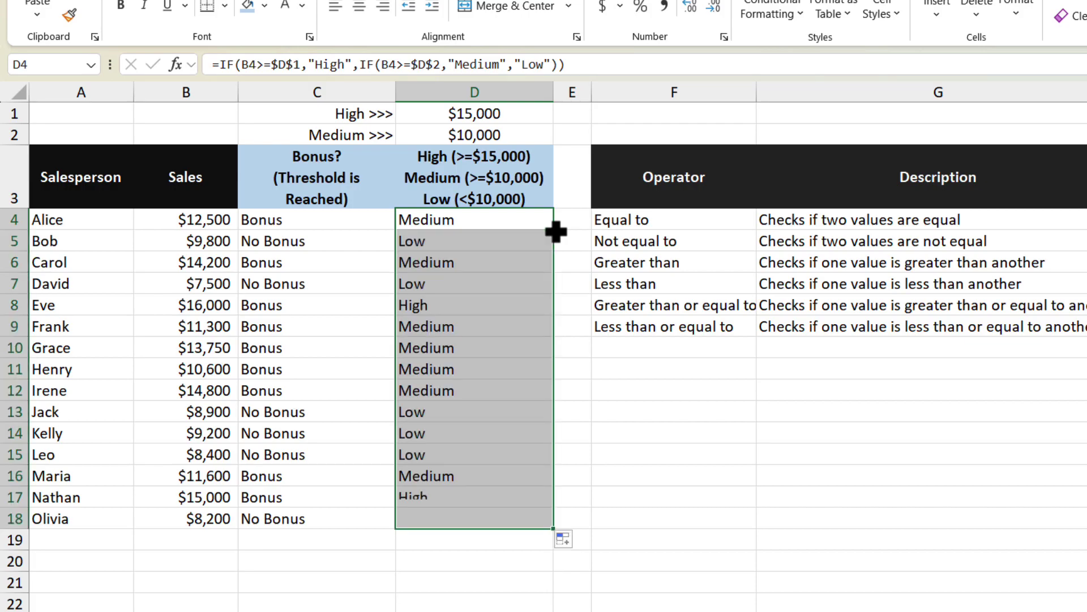
{"action": "left_click", "coordinate": [570, 197]}
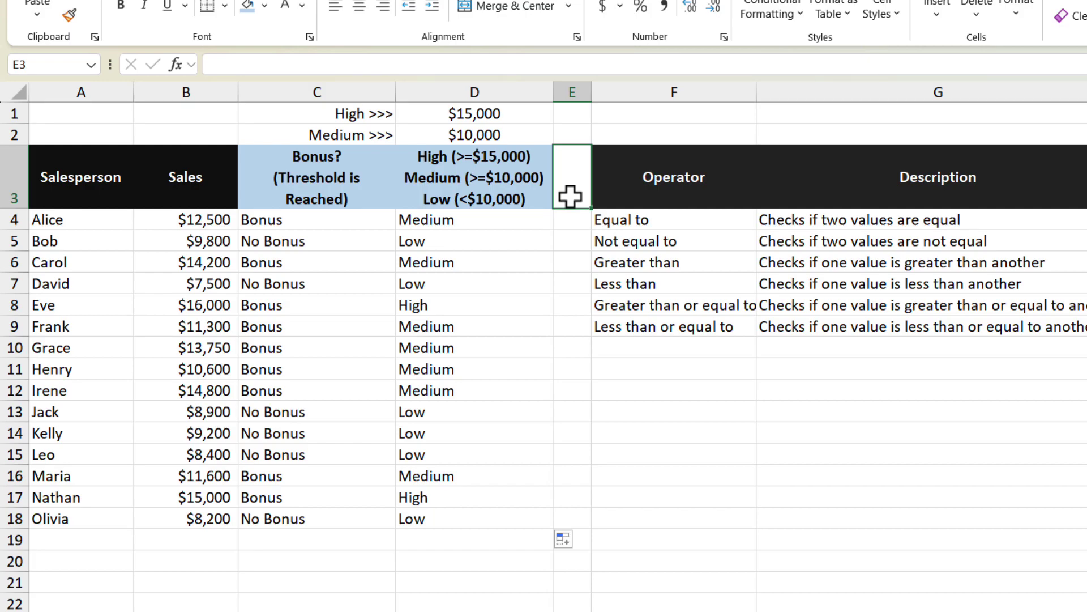
Set the High threshold in D1 to 12000.
{"action": "left_click", "coordinate": [506, 115]}
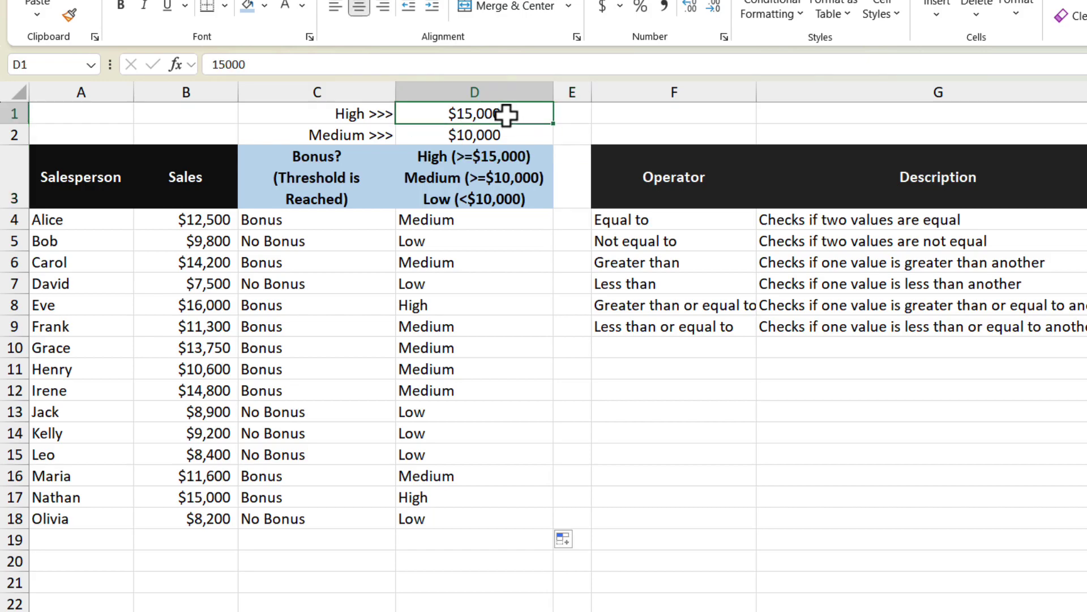
{"action": "left_click", "coordinate": [227, 64]}
{"action": "key", "text": "BackSpace"}
{"action": "type", "text": "2"}
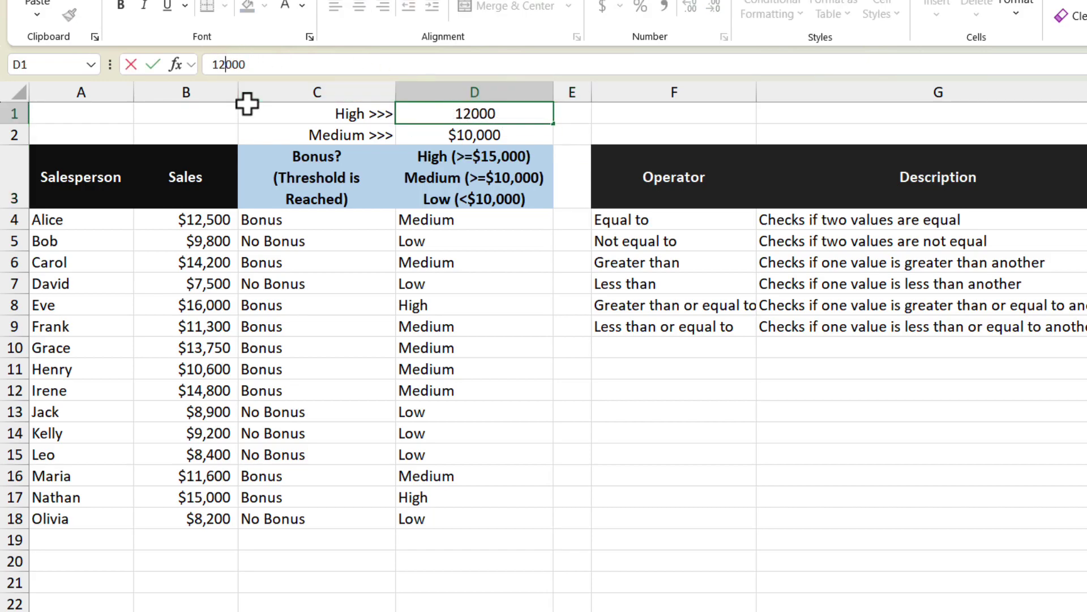
{"action": "key", "text": "Return"}
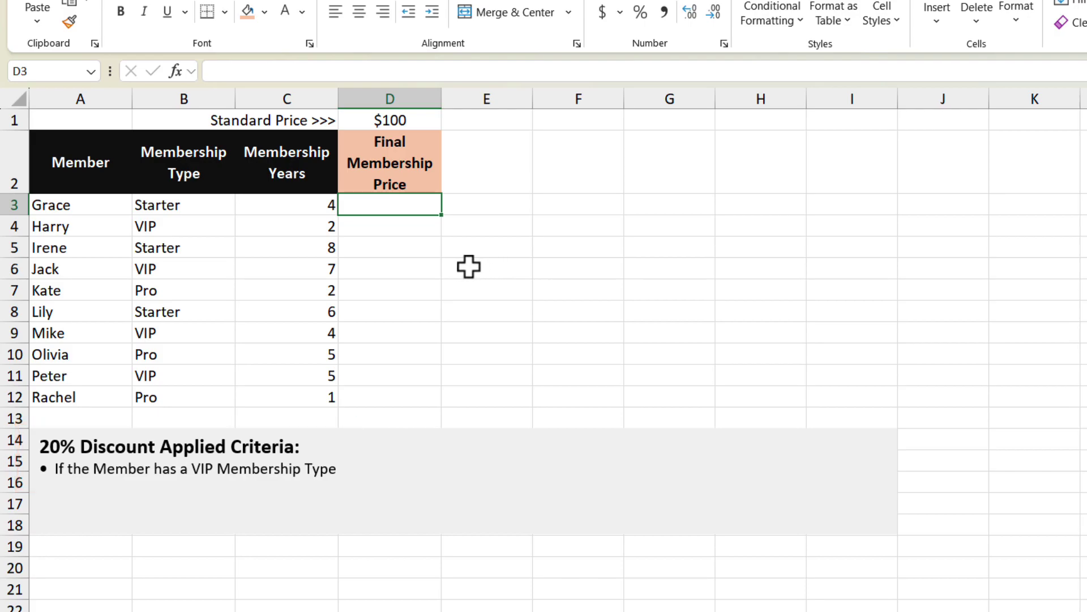
Begin an IF formula in D3 of the Membership Discounts sheet that tests B3="VIP" and returns $D$1*(1-20%) when true.
{"action": "type", "text": "=IF("}
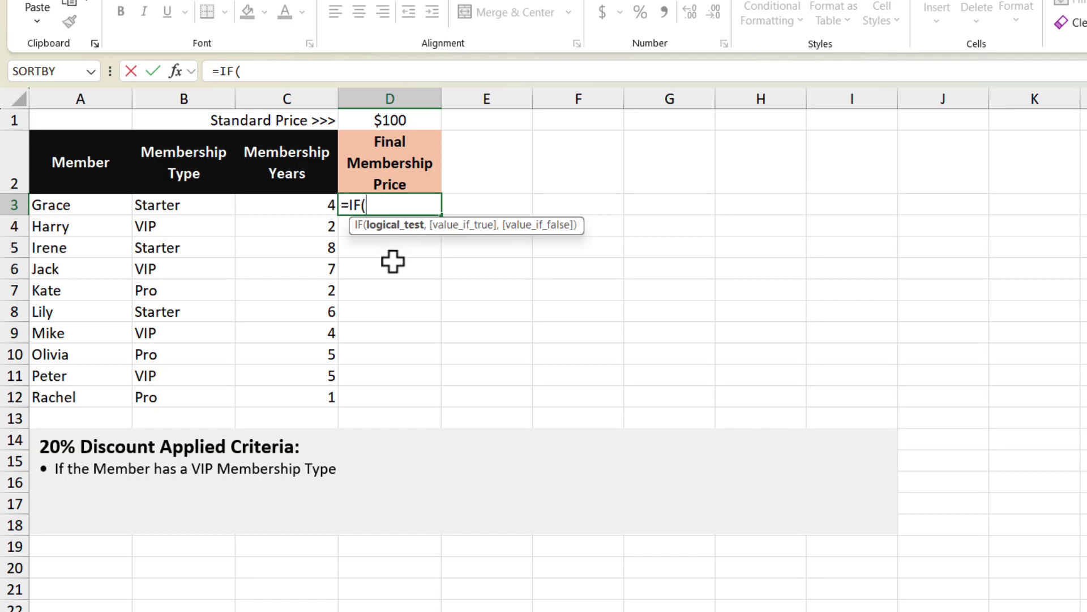
{"action": "left_click", "coordinate": [204, 206]}
{"action": "type", "text": "="}
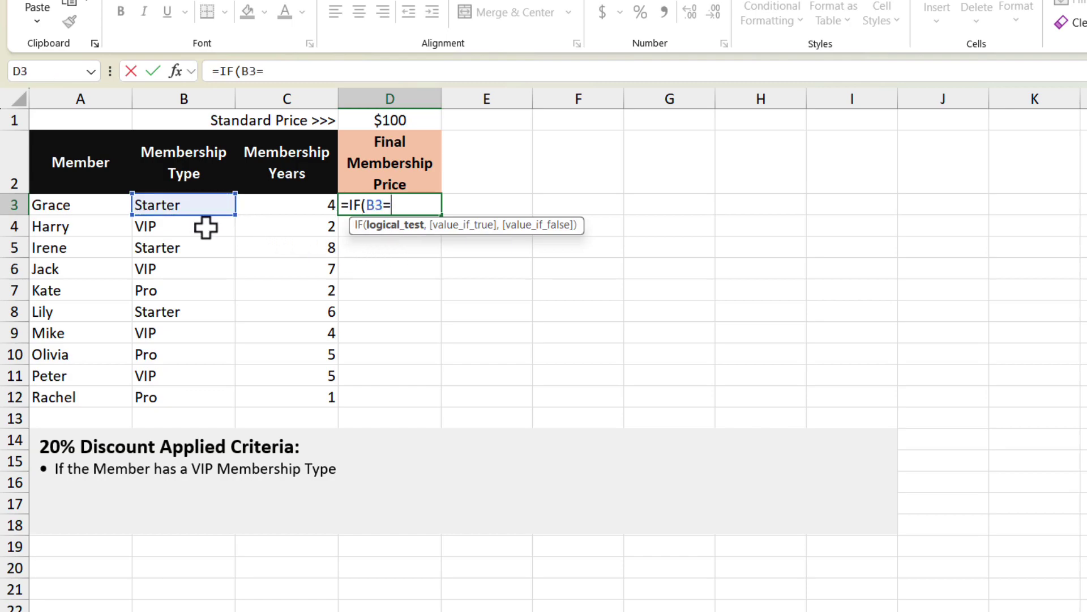
{"action": "type", "text": "\"VIP\","}
{"action": "left_click", "coordinate": [422, 119]}
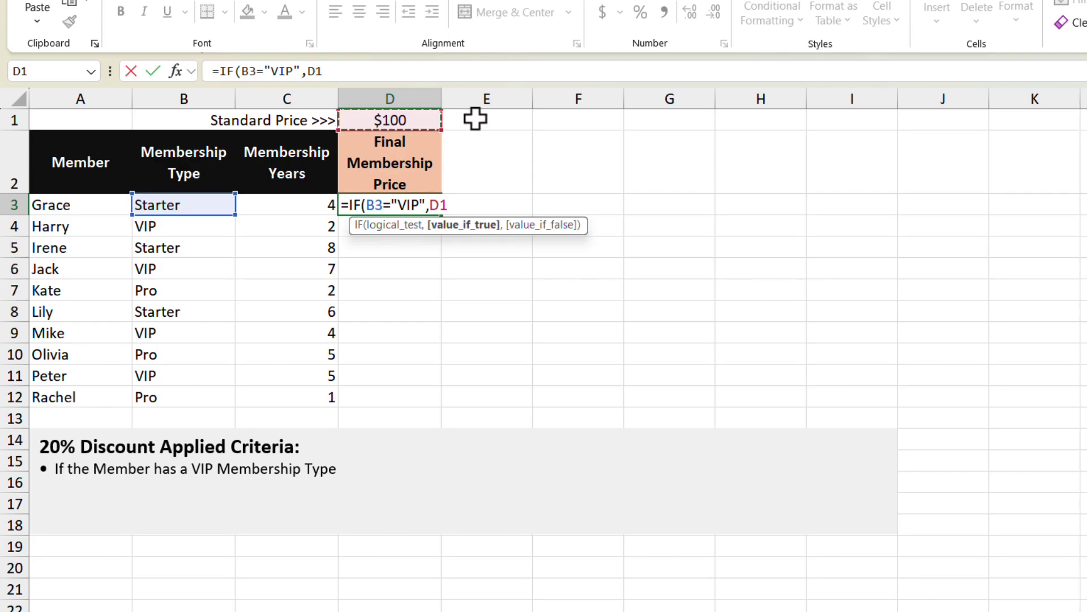
{"action": "key", "text": "F4"}
{"action": "type", "text": "*"}
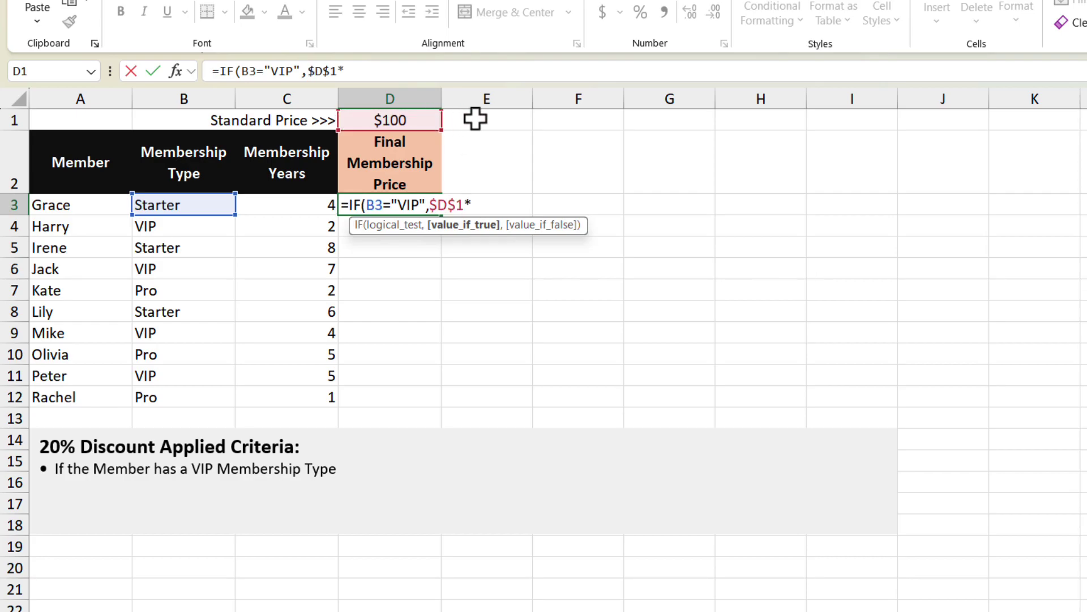
{"action": "type", "text": "(1-20%)"}
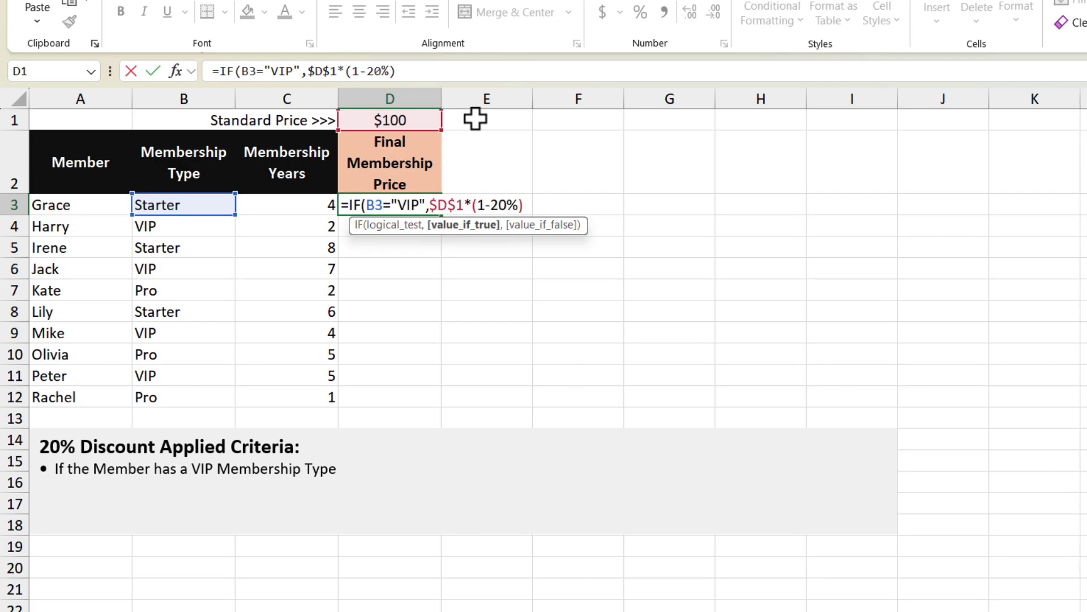
Finish D3's IF formula with $D$1 as the value if false and fill it down the Final Membership Price column to row 12.
{"action": "type", "text": ","}
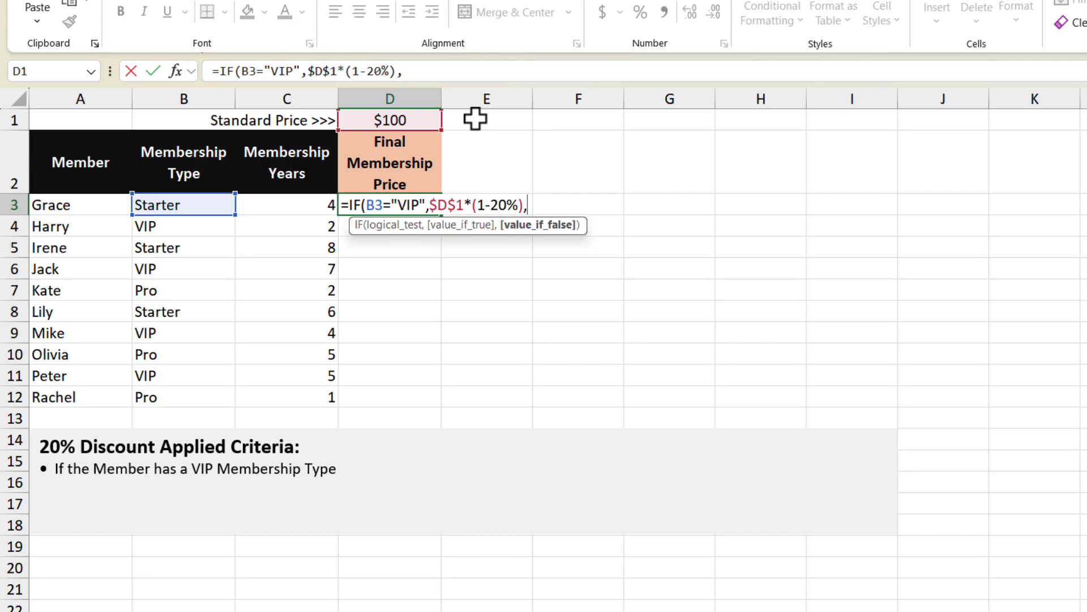
{"action": "left_click", "coordinate": [426, 119]}
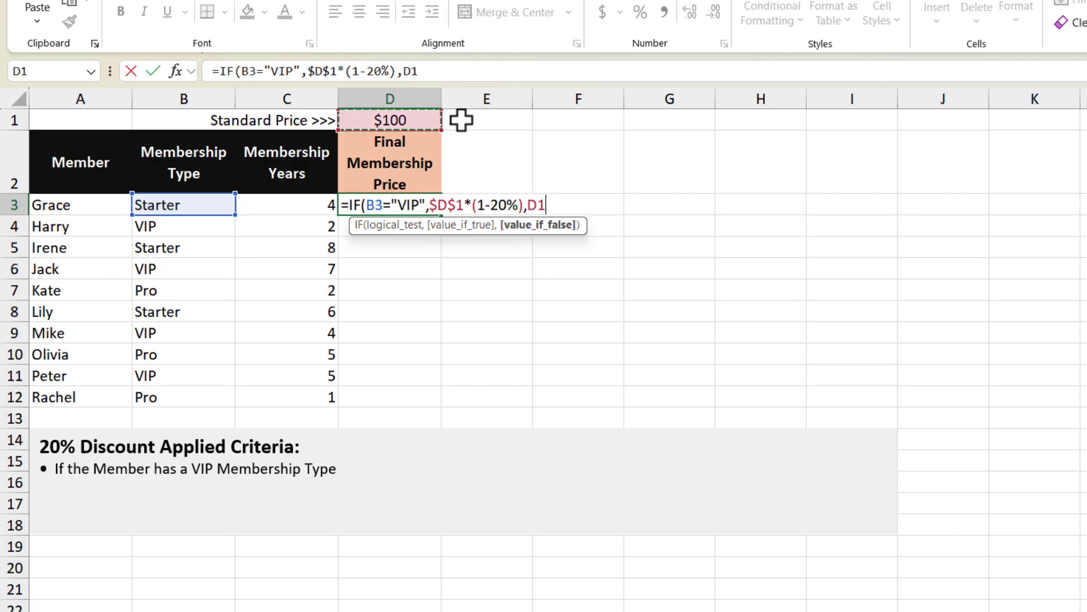
{"action": "key", "text": "F4"}
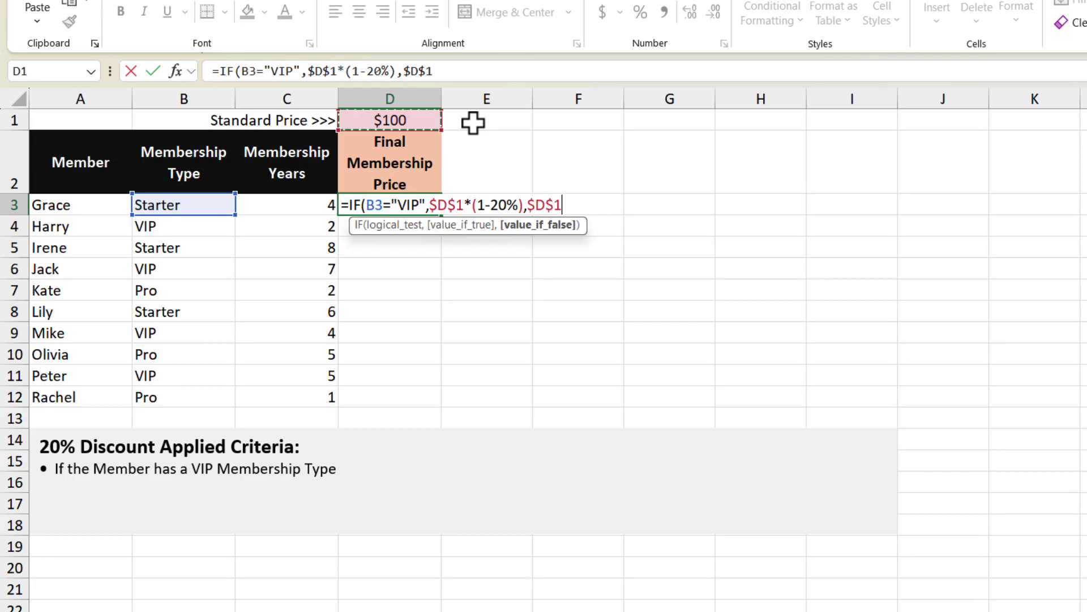
{"action": "type", "text": ")"}
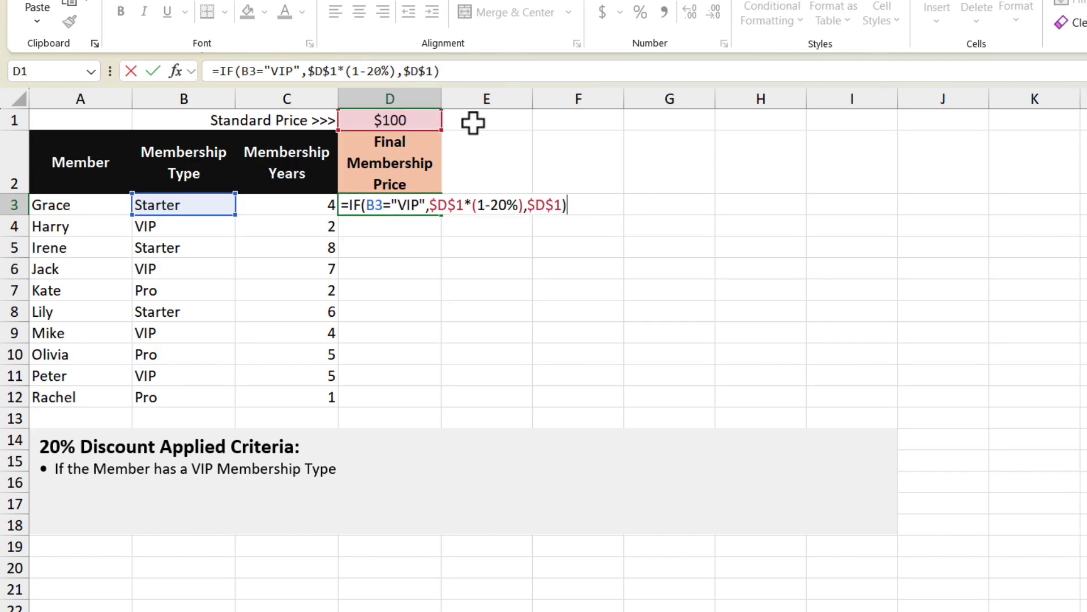
{"action": "key", "text": "Return"}
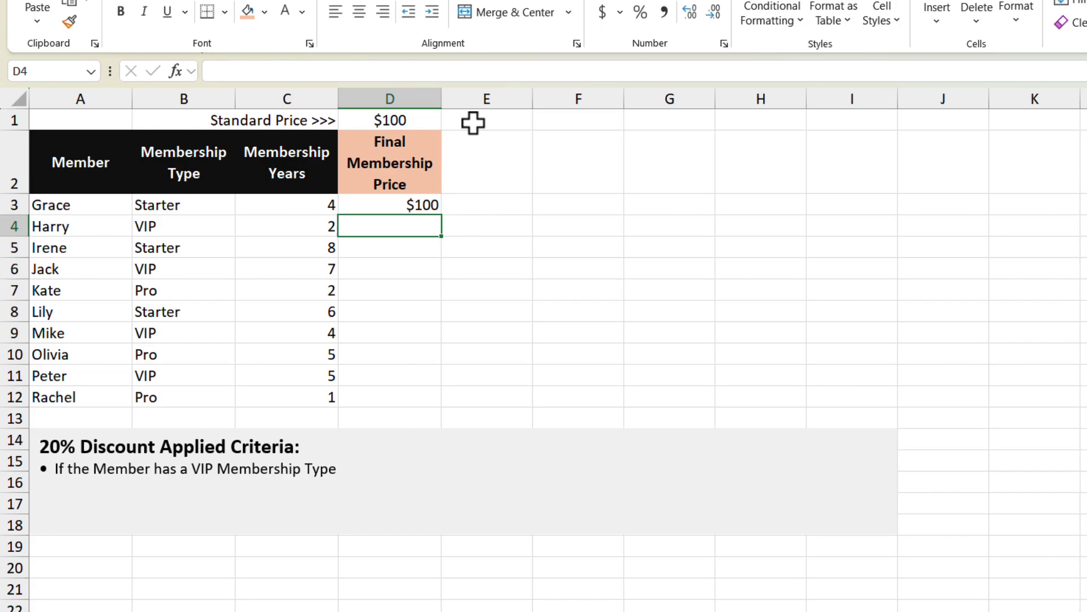
{"action": "left_click", "coordinate": [422, 209]}
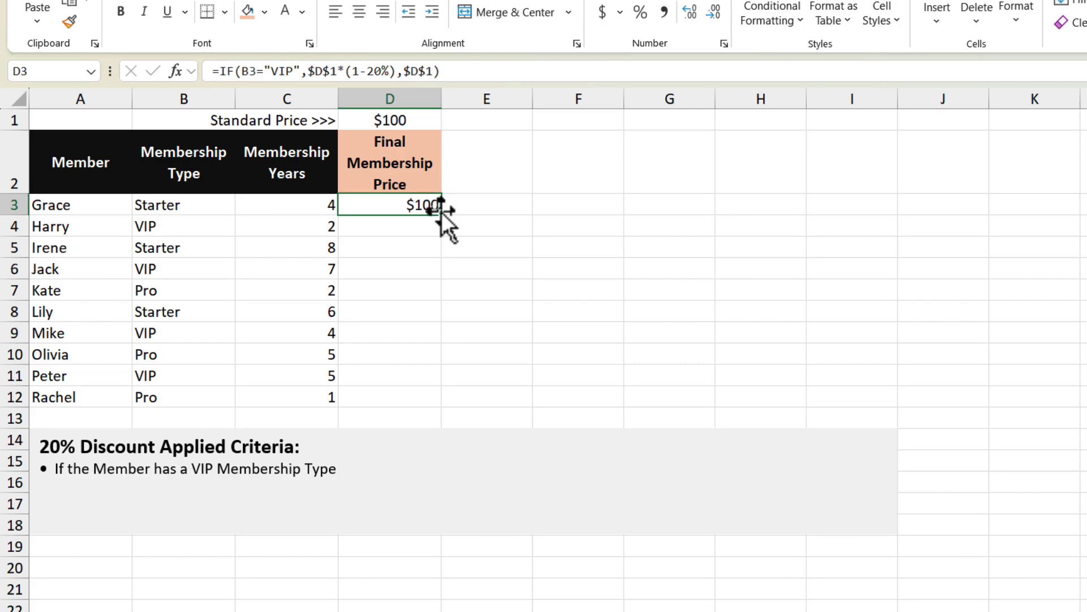
{"action": "double_click", "coordinate": [442, 215]}
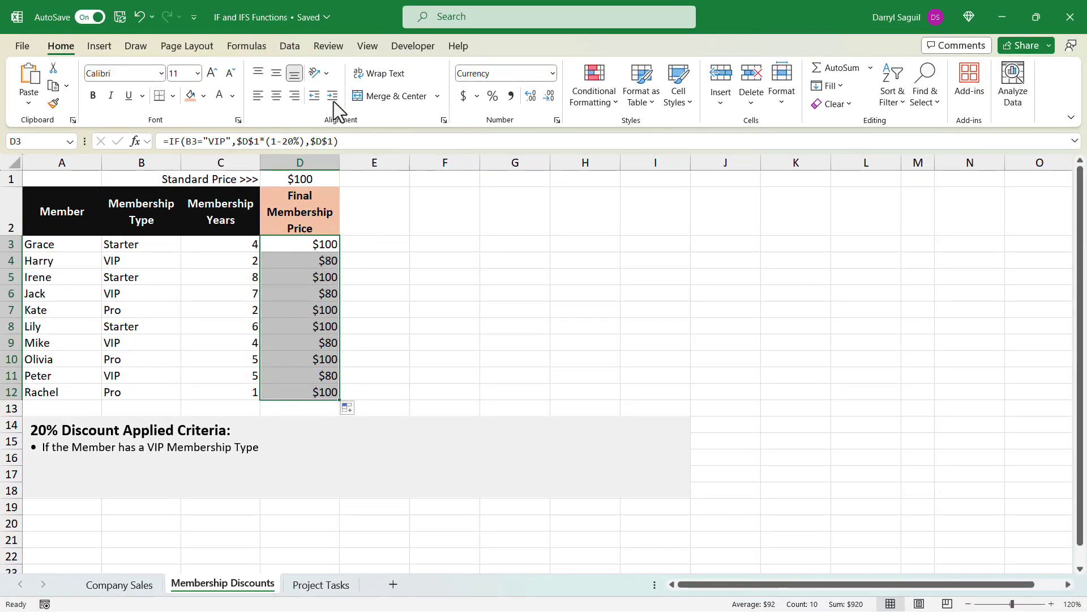
Step through D3's IF formula with Evaluate Formula to examine how each part is calculated.
{"action": "left_click", "coordinate": [249, 46]}
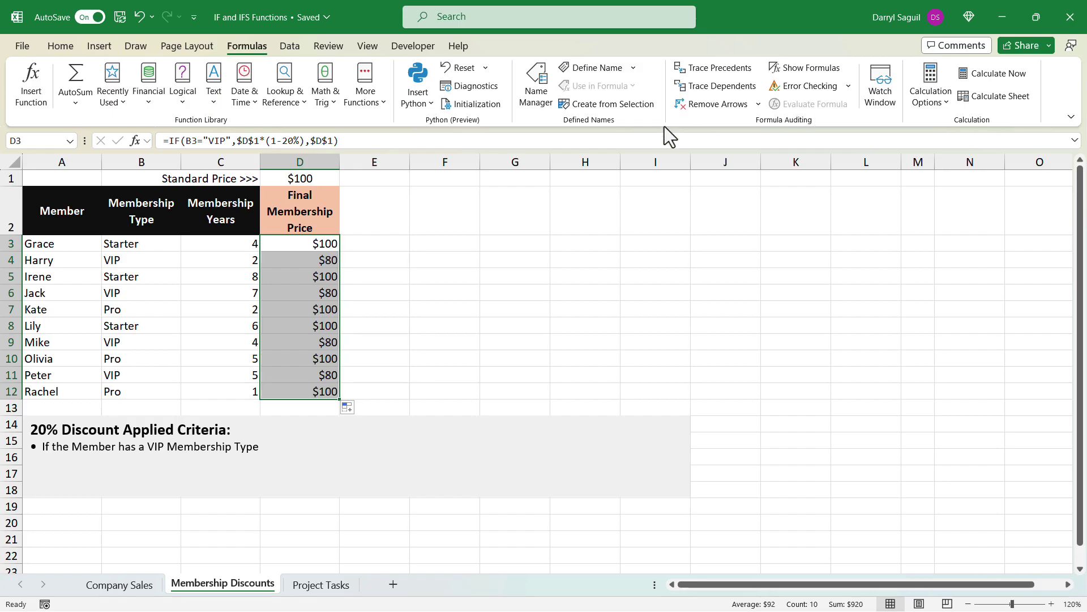
{"action": "left_click", "coordinate": [301, 244]}
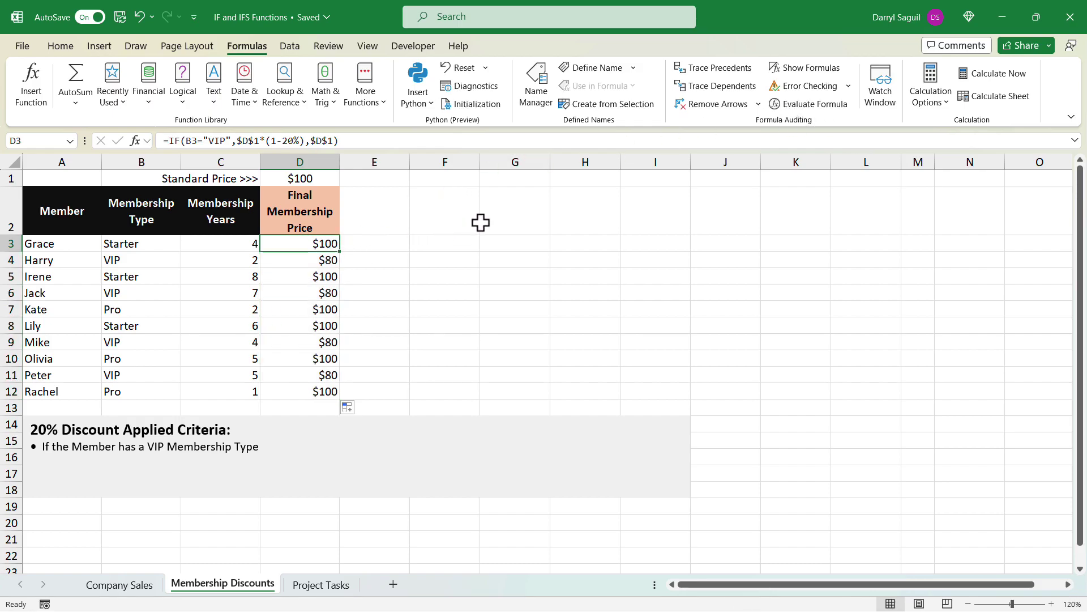
{"action": "left_click", "coordinate": [817, 104]}
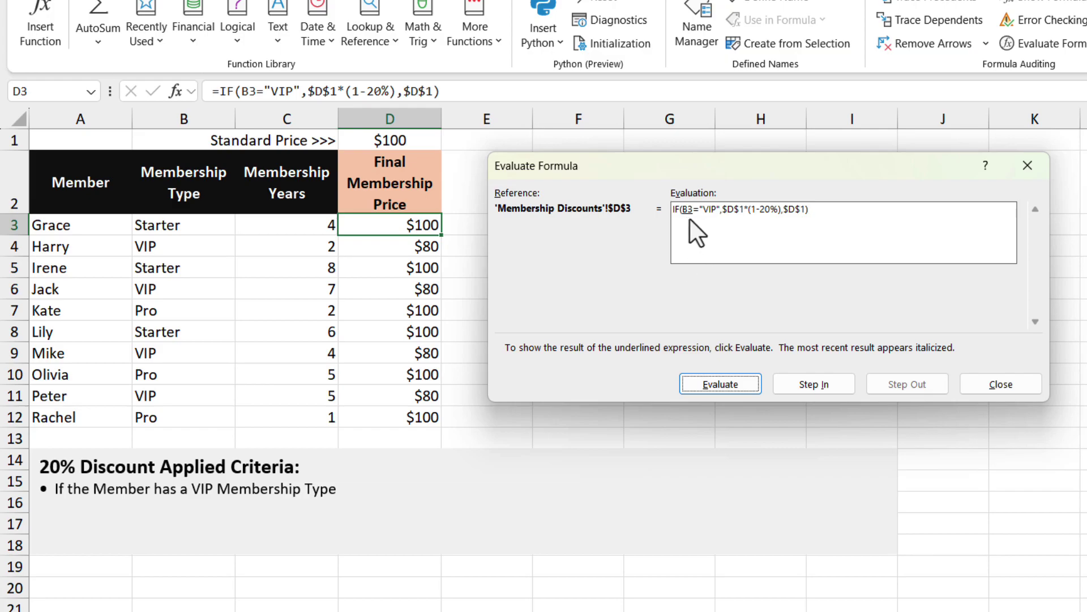
{"action": "left_click", "coordinate": [738, 385]}
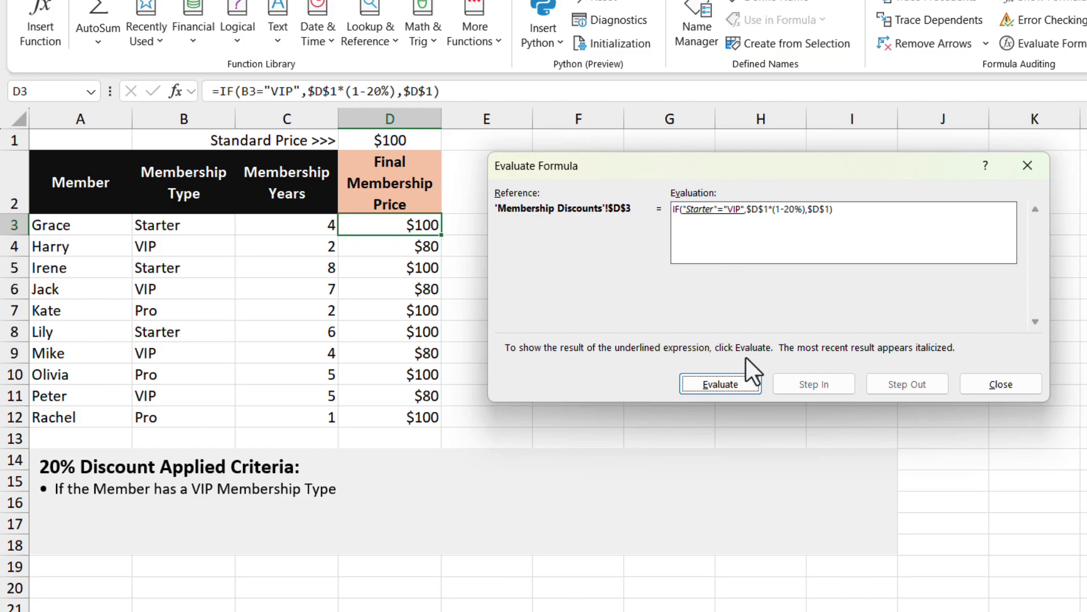
{"action": "left_click", "coordinate": [753, 385]}
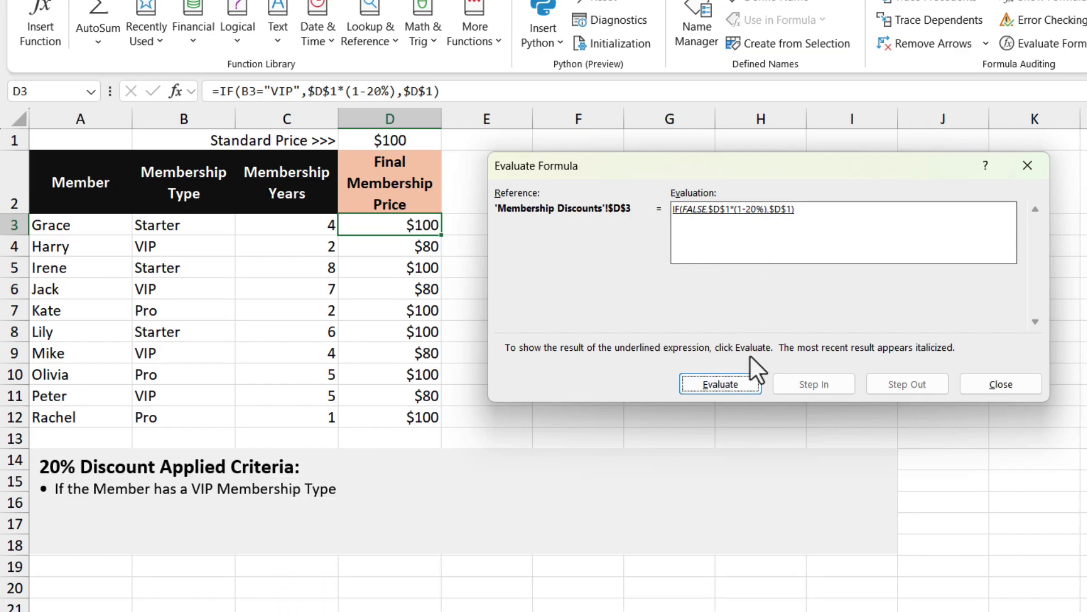
{"action": "left_click", "coordinate": [751, 384]}
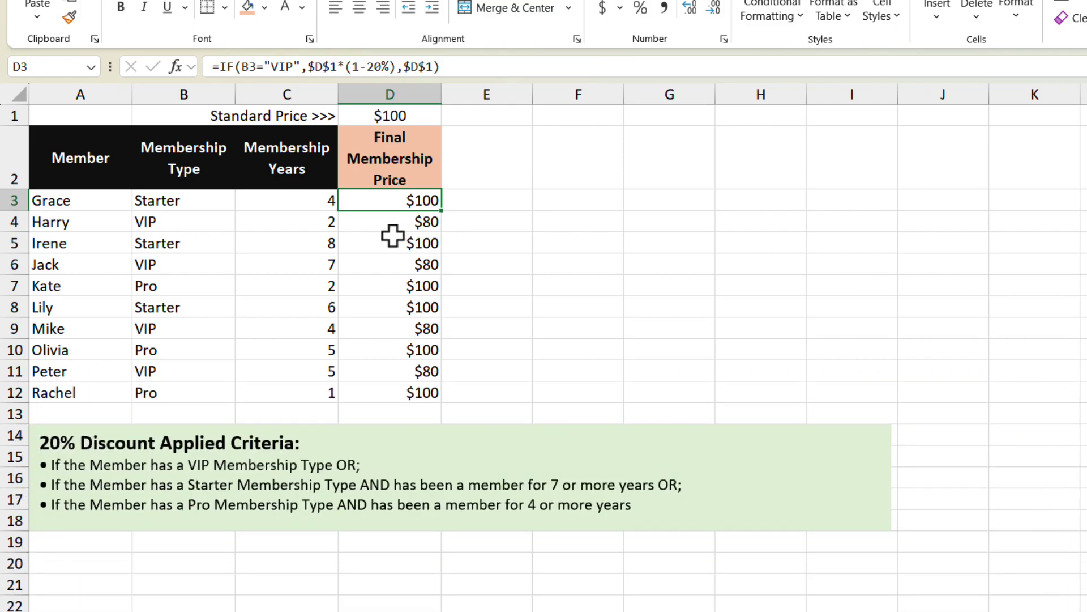
Restart the formula in D3 as an IF whose logical test is an OR with B3="VIP" as its first condition.
{"action": "type", "text": "=if"}
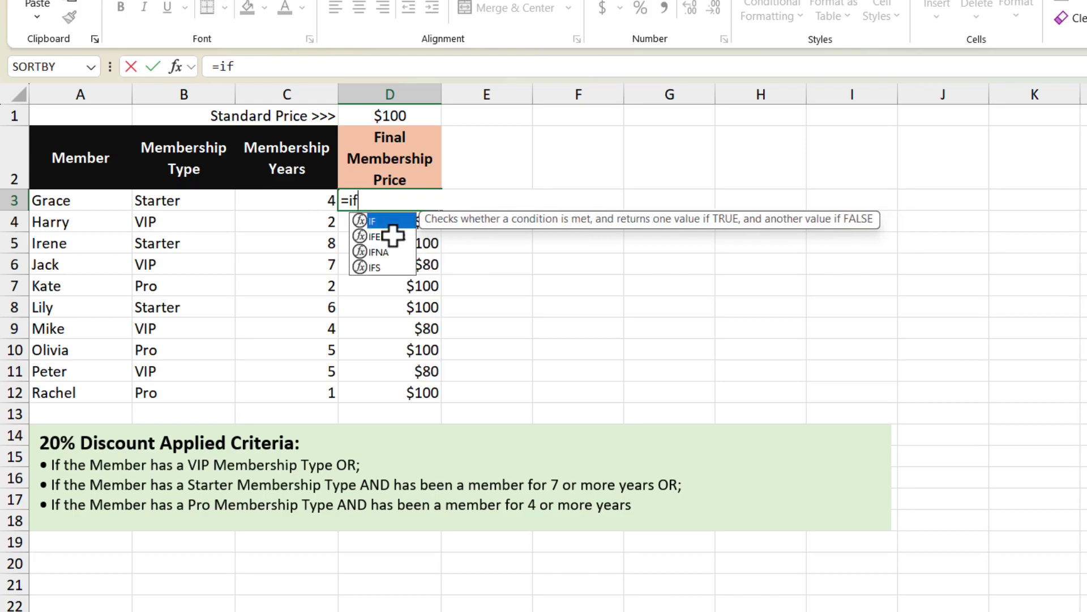
{"action": "key", "text": "Tab"}
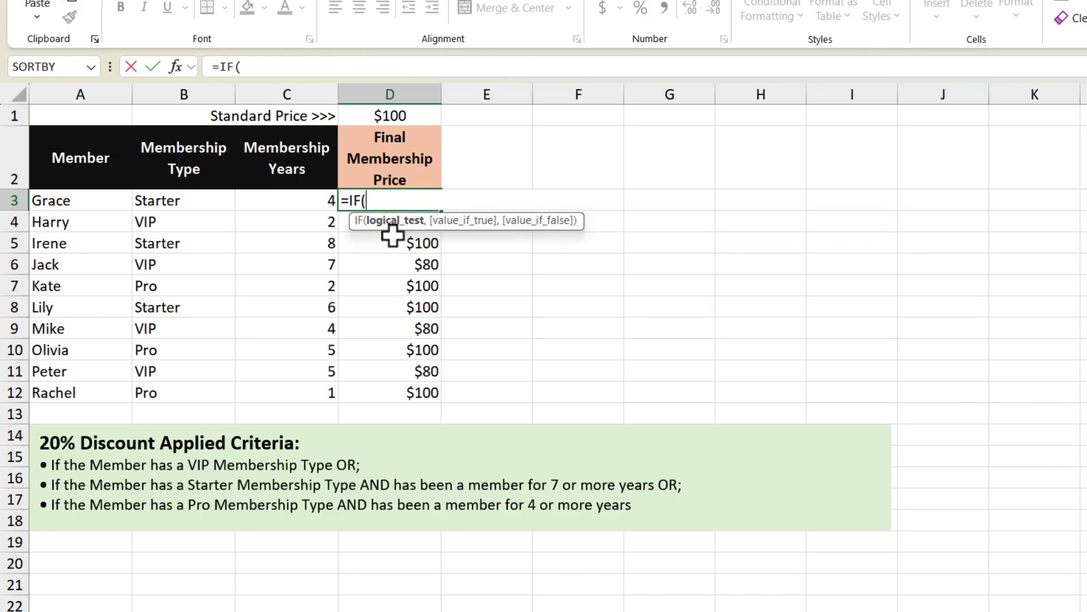
{"action": "type", "text": "or"}
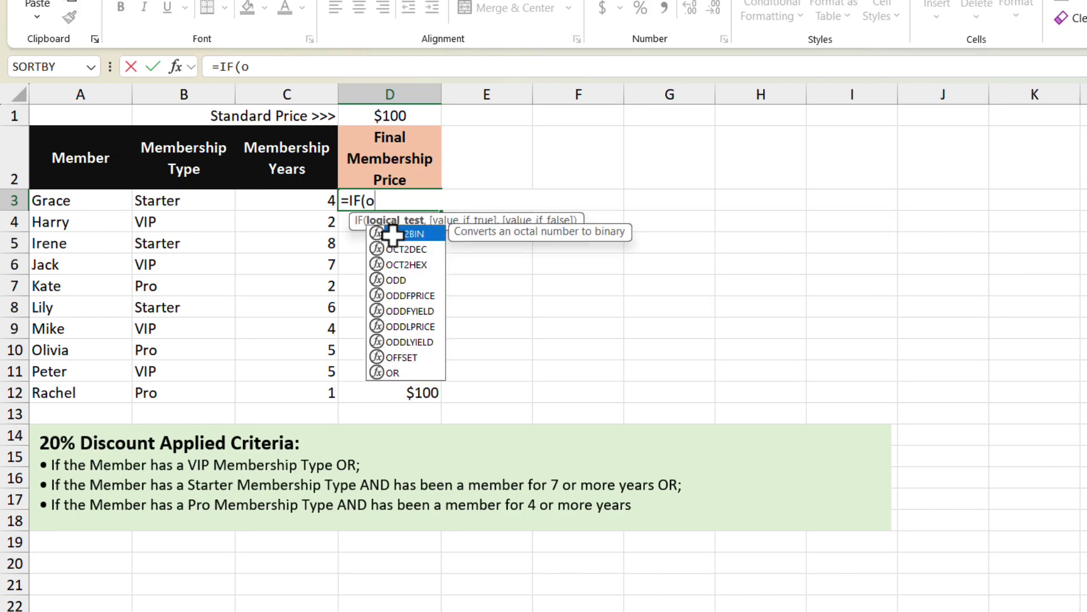
{"action": "key", "text": "Tab"}
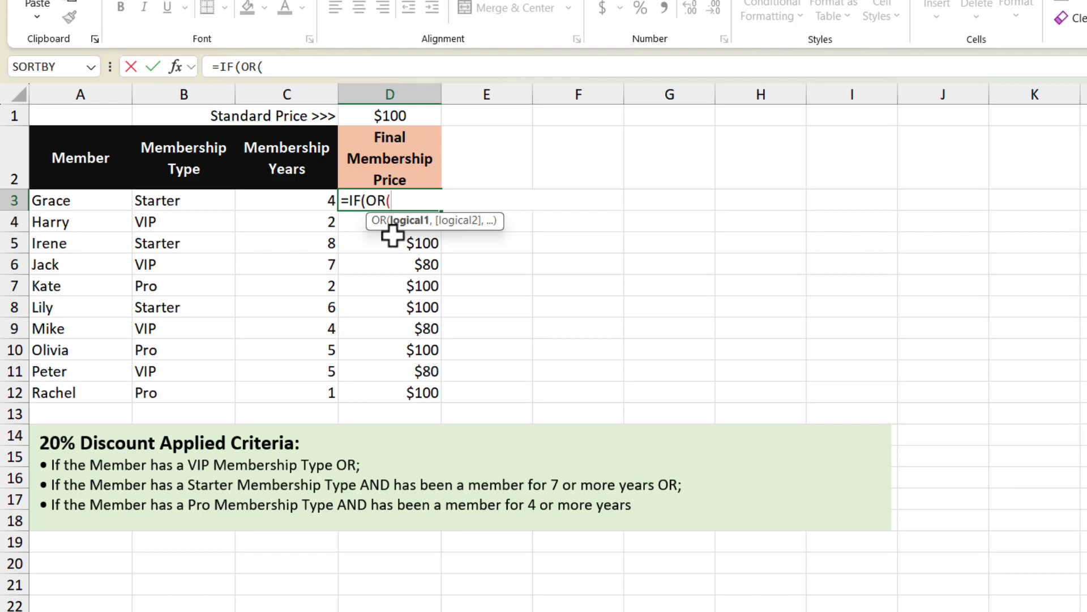
{"action": "left_click", "coordinate": [211, 199]}
{"action": "type", "text": "="}
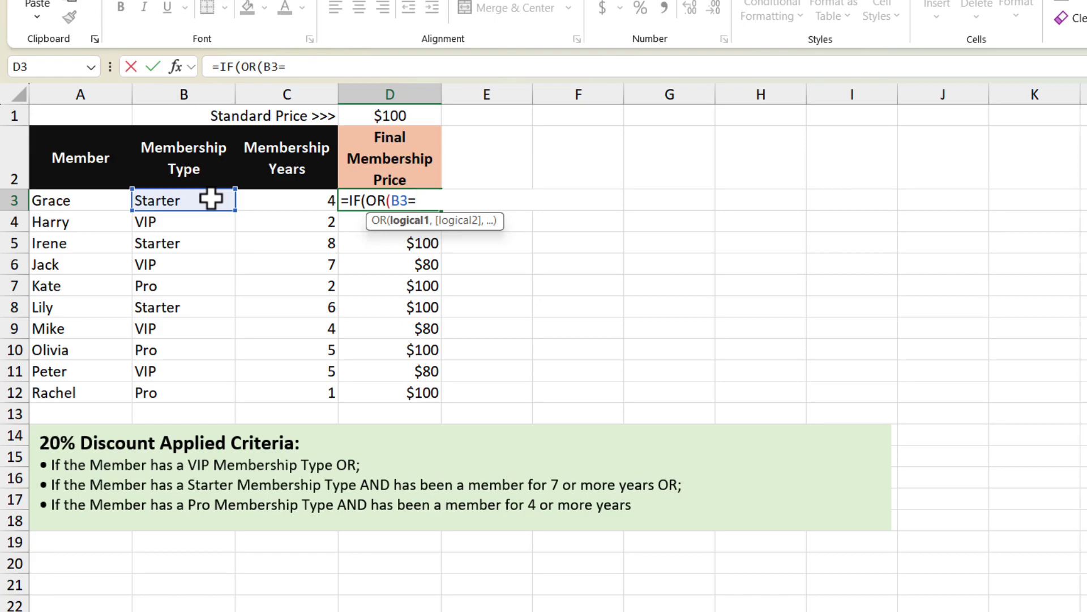
{"action": "type", "text": "\"VIP\","}
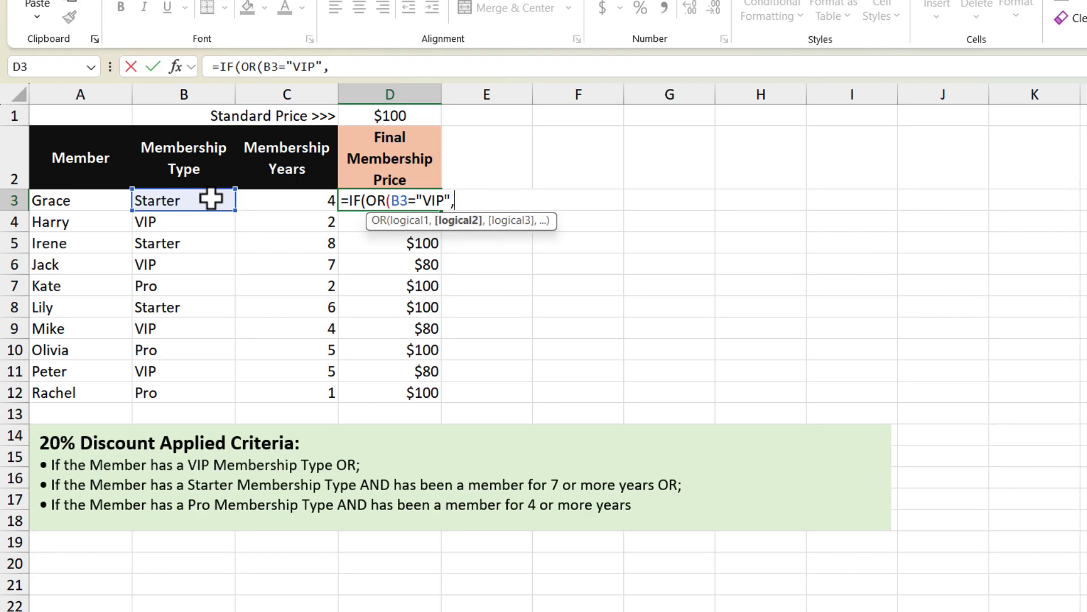
Add AND(B3="Starter",C3>=7) as the second condition of the OR in D3's formula.
{"action": "type", "text": "and"}
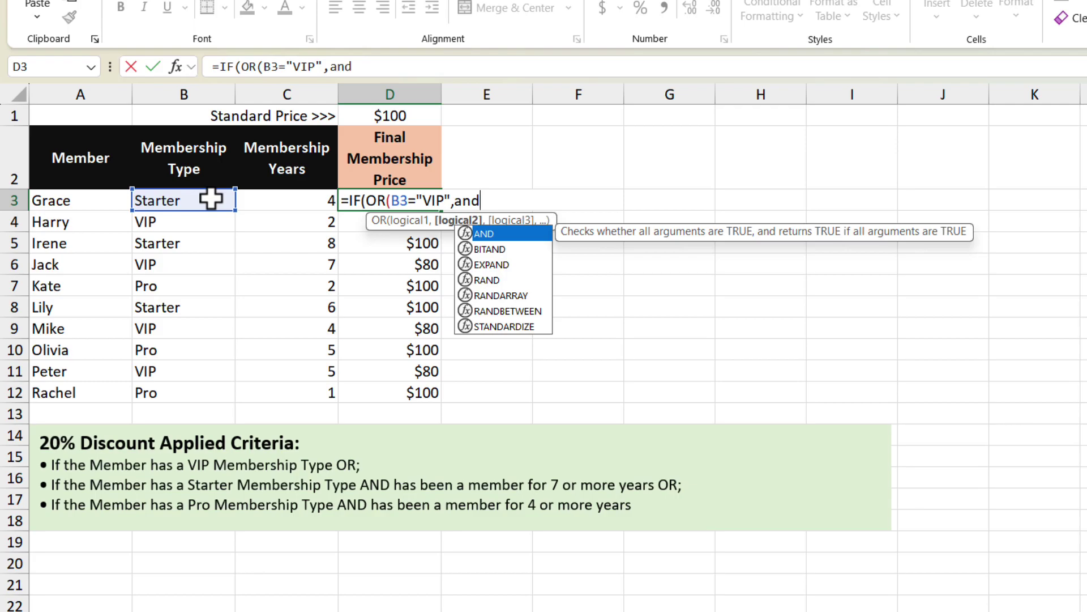
{"action": "key", "text": "Tab"}
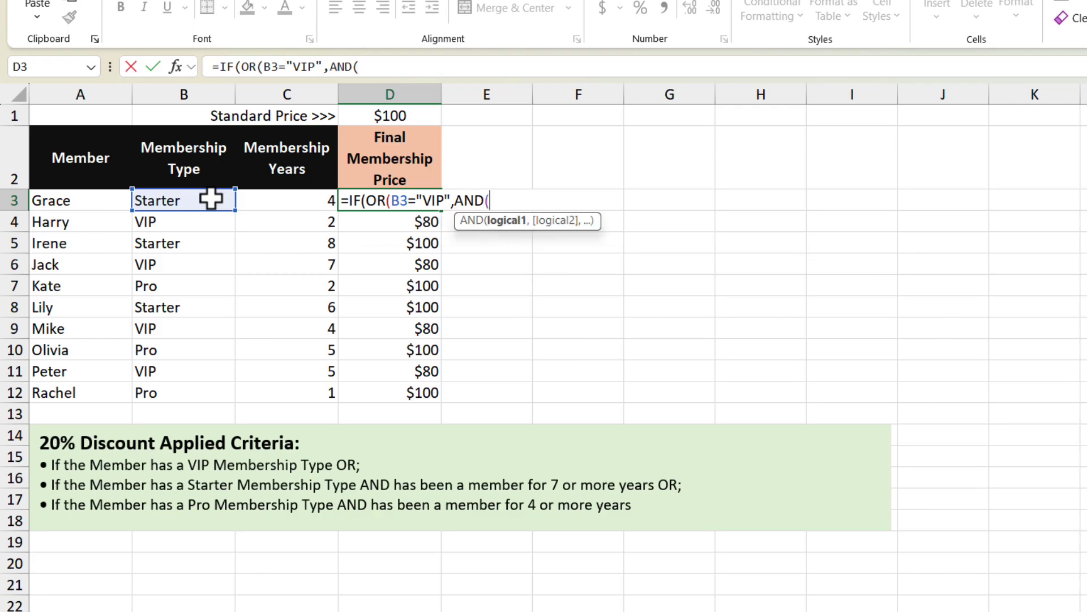
{"action": "left_click", "coordinate": [211, 199]}
{"action": "type", "text": "="}
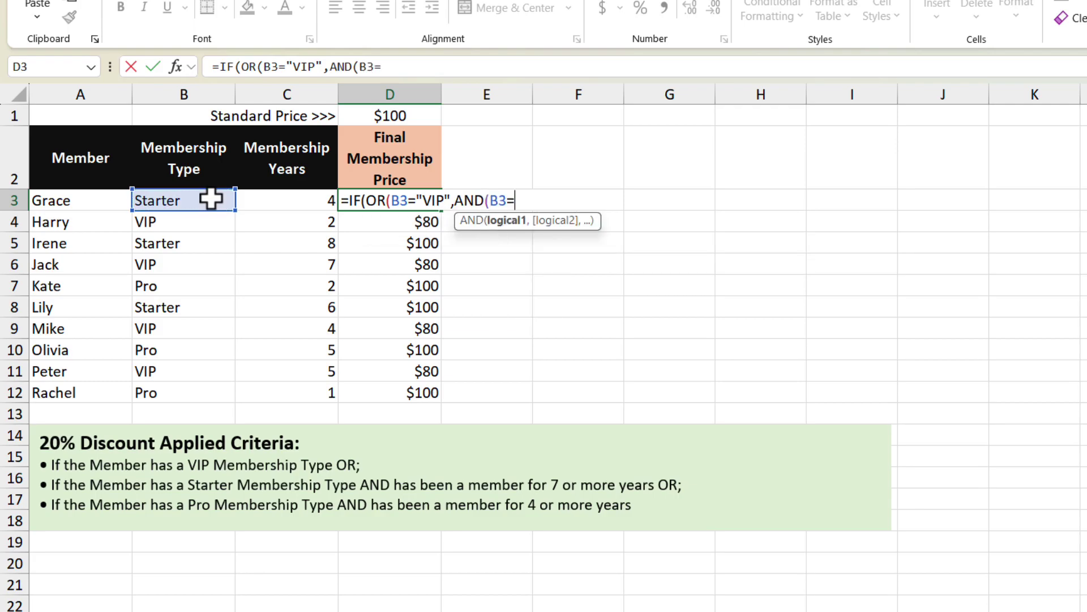
{"action": "type", "text": "\"Starter"}
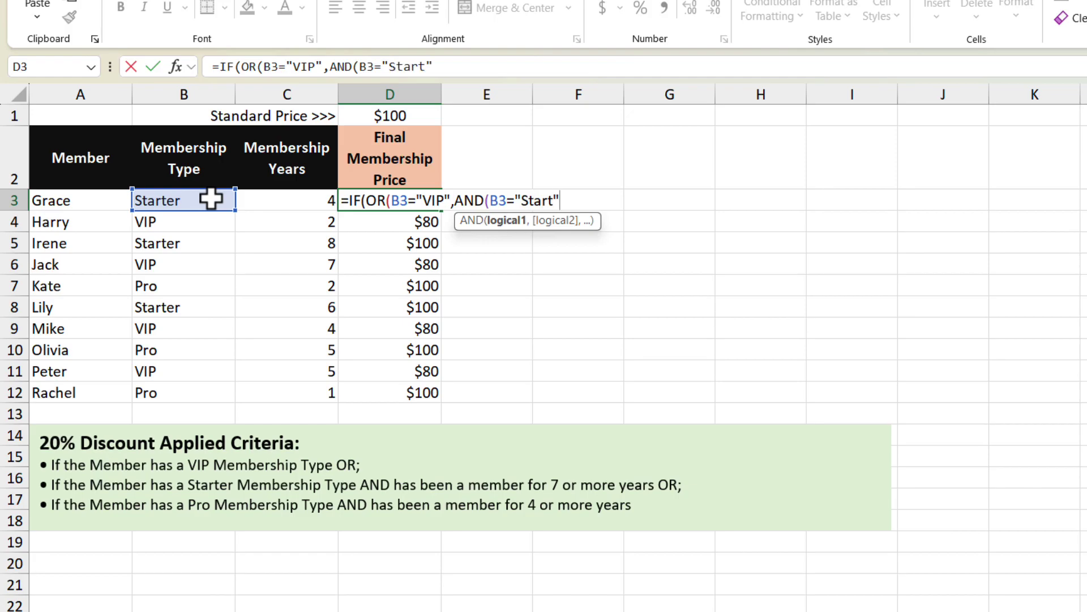
{"action": "type", "text": "\","}
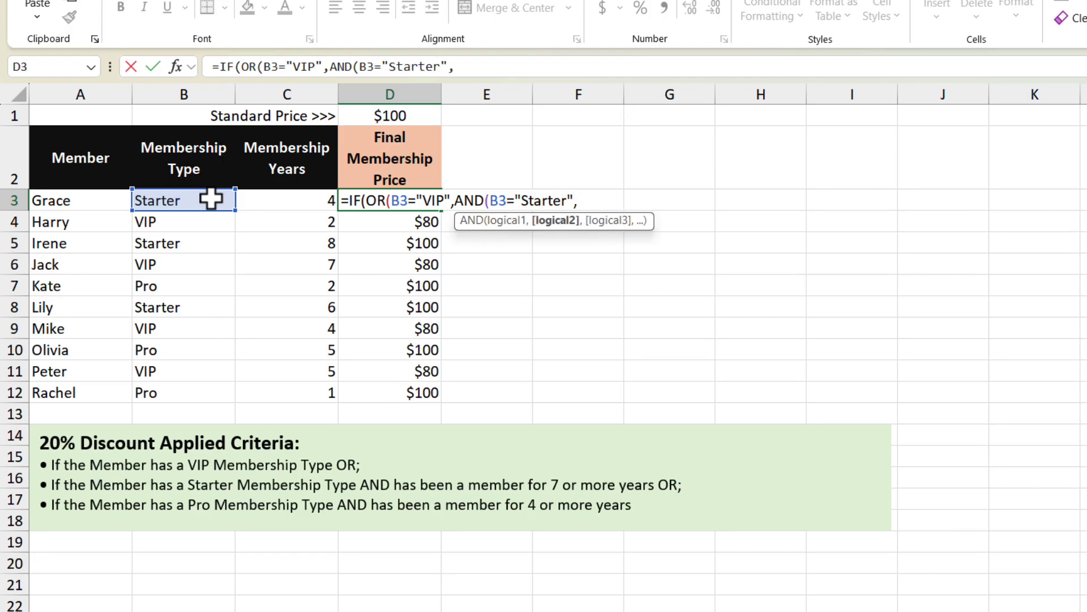
{"action": "left_click", "coordinate": [277, 201]}
{"action": "type", "text": ">"}
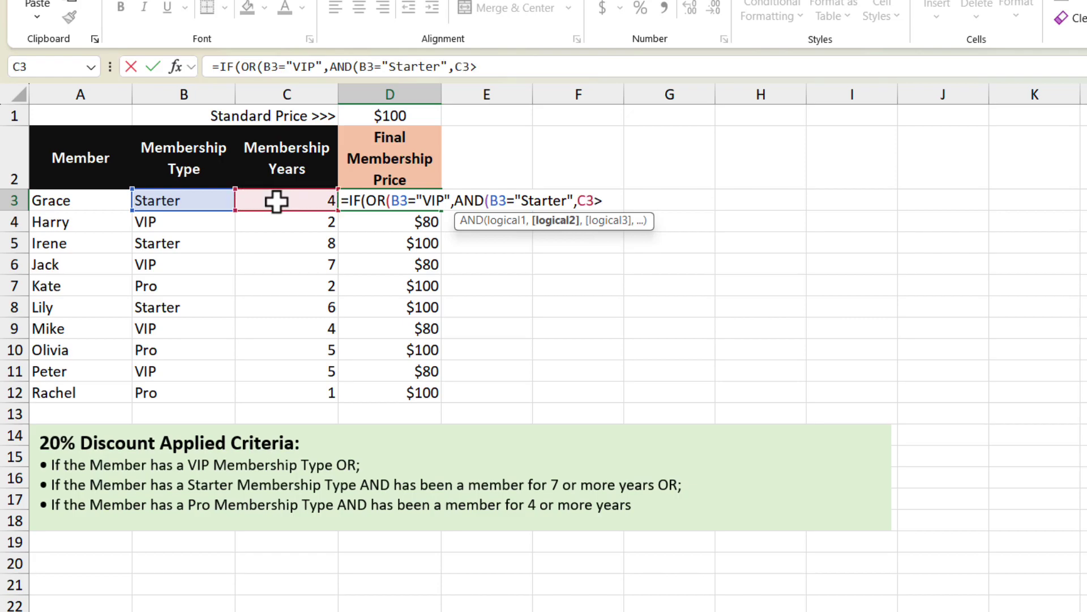
{"action": "type", "text": "=7)"}
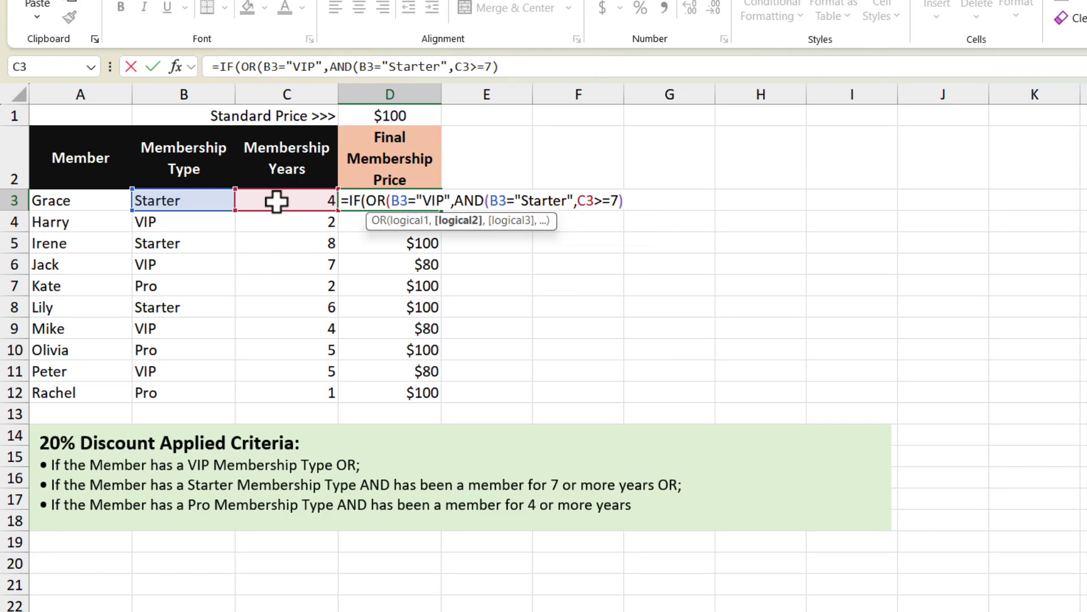
{"action": "type", "text": ","}
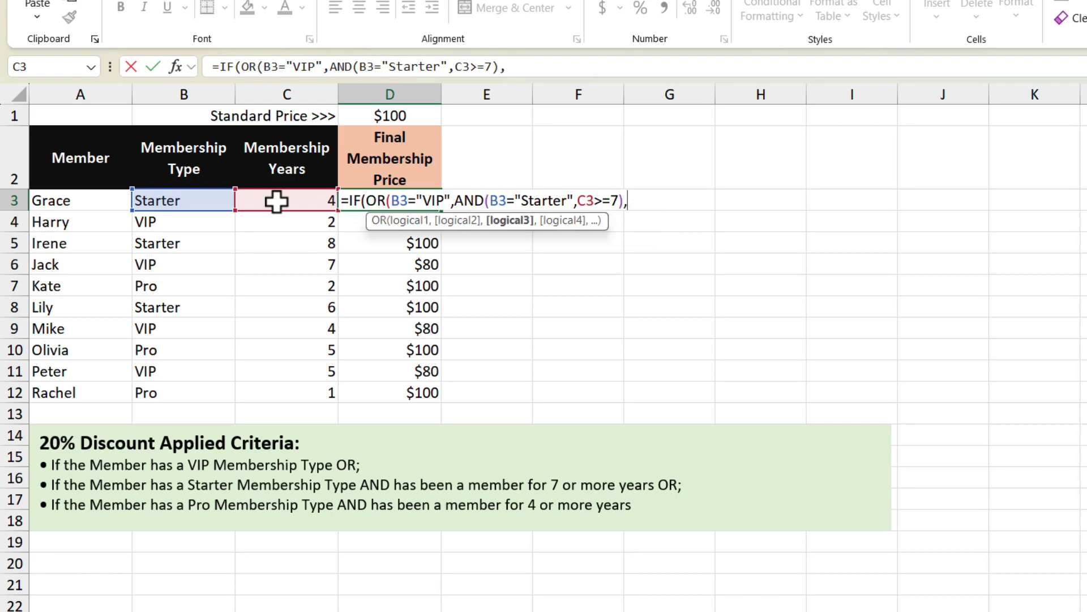
Add AND(B3="Pro",C3>=4) as the third OR condition in D3's formula and close the logical test.
{"action": "type", "text": "and"}
{"action": "key", "text": "Tab"}
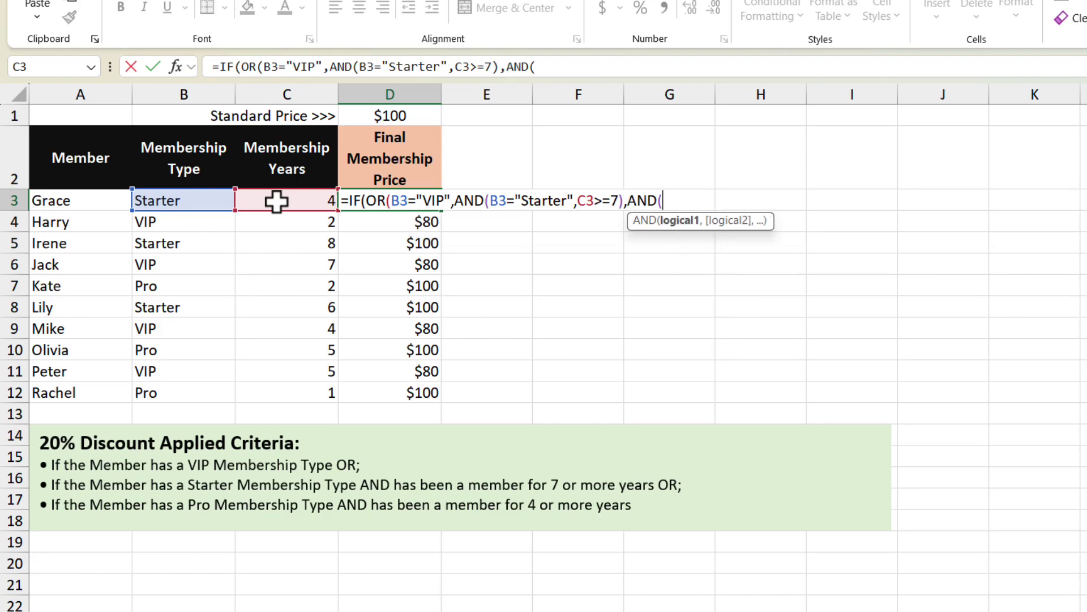
{"action": "left_click", "coordinate": [213, 200]}
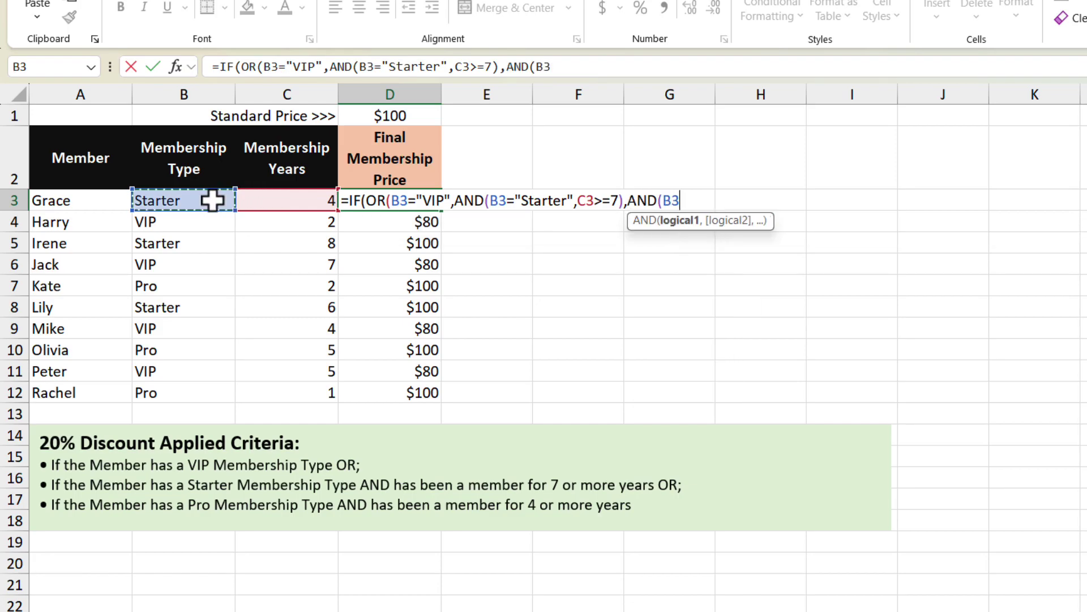
{"action": "type", "text": "=\"Pro\","}
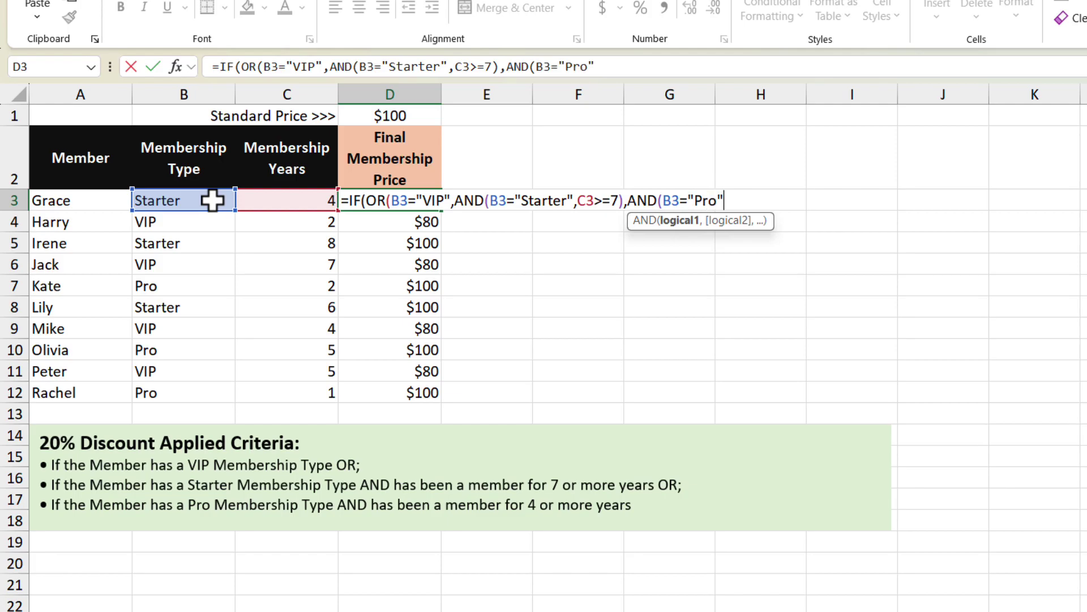
{"action": "left_click", "coordinate": [292, 199]}
{"action": "type", "text": ">4"}
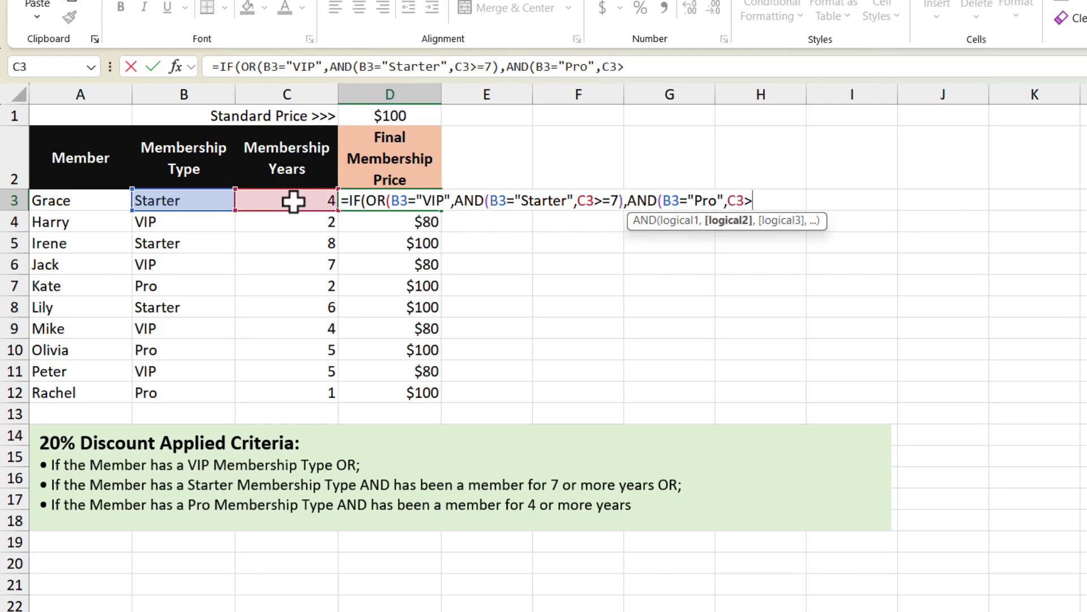
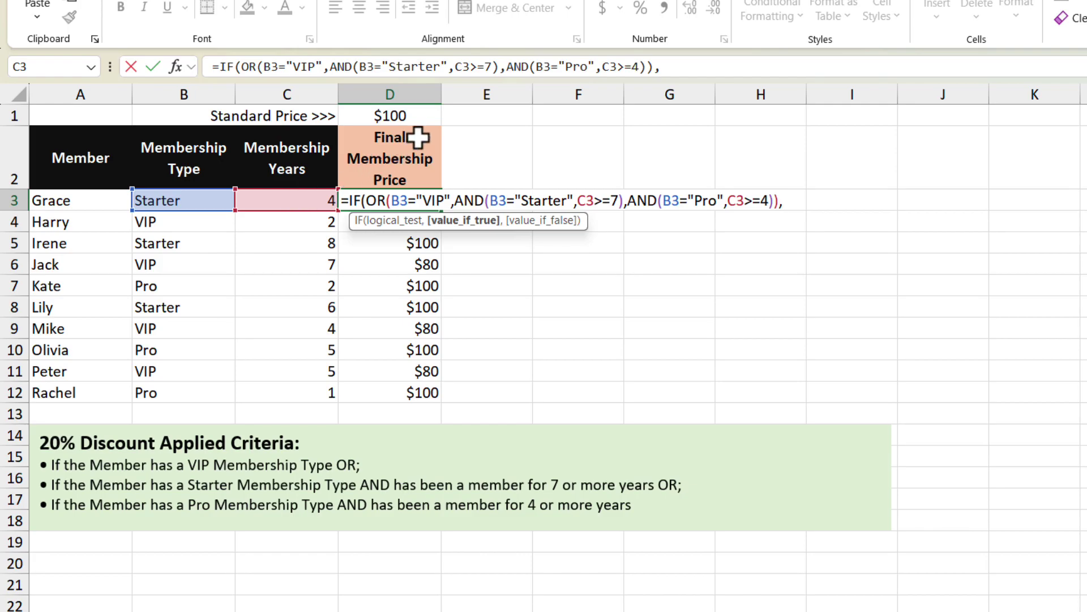
Enter $D$1*(1-20%) as the value if true in D3's IF formula.
{"action": "left_click", "coordinate": [425, 117]}
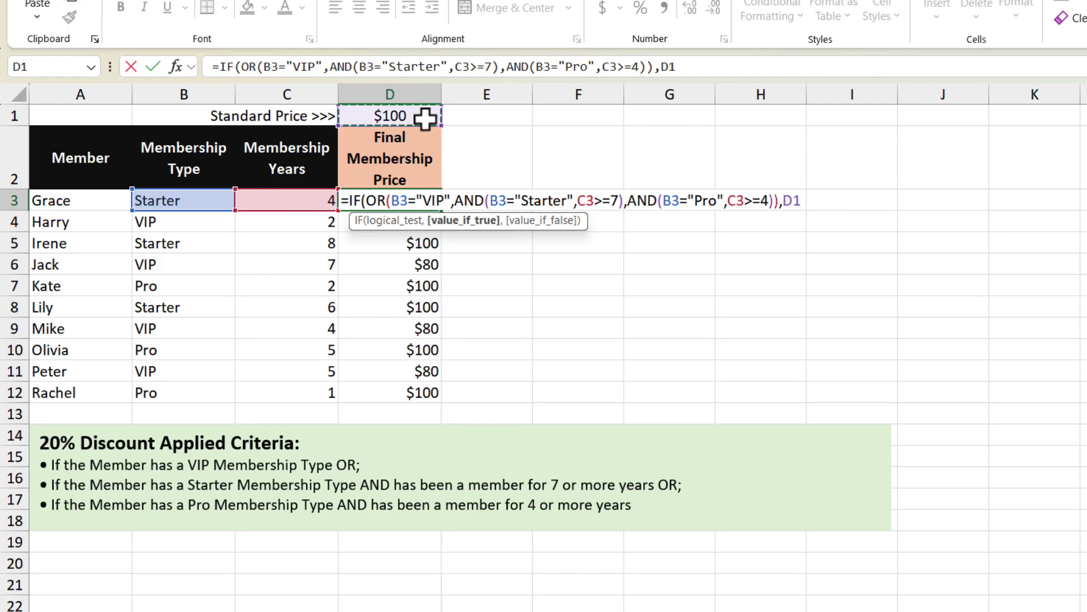
{"action": "key", "text": "F4"}
{"action": "type", "text": "*"}
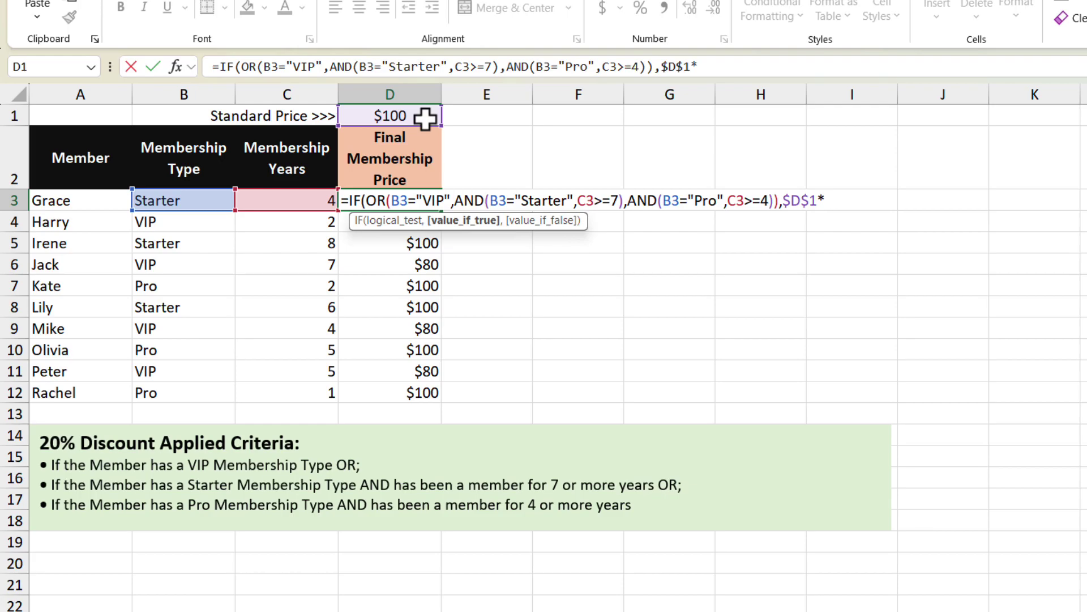
{"action": "type", "text": "(1-20%)"}
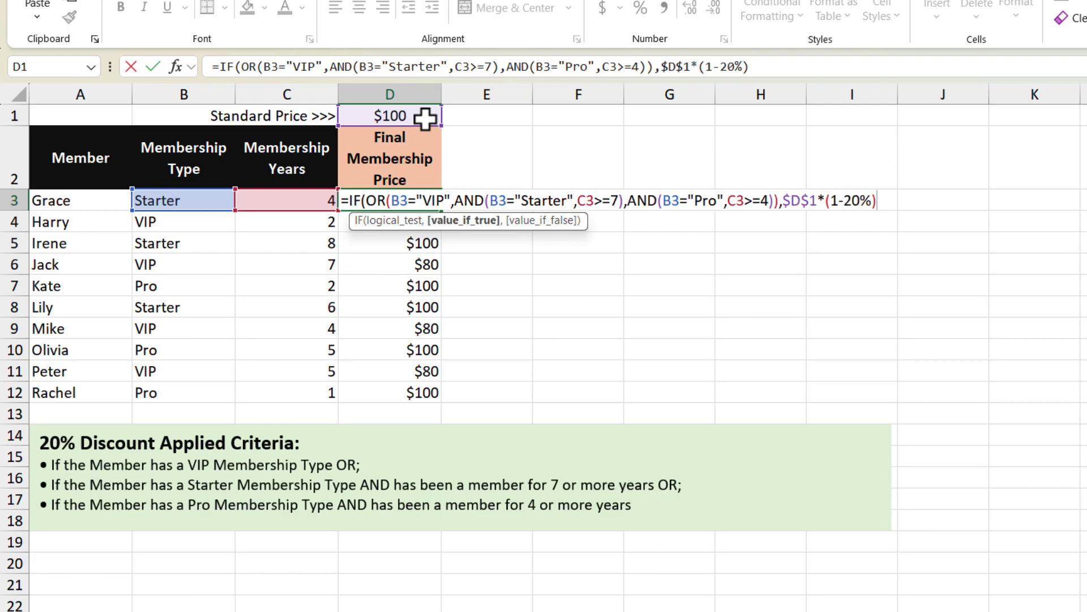
{"action": "type", "text": ","}
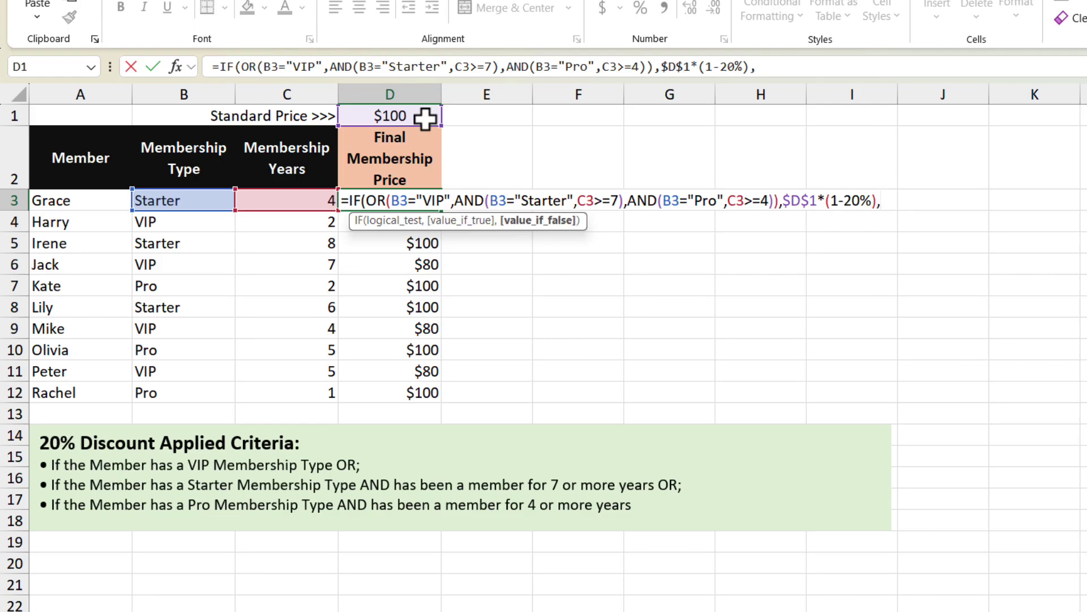
Finish D3's IF formula with absolute $D$1 as the value if false and fill the formula down to D12.
{"action": "left_click", "coordinate": [423, 117]}
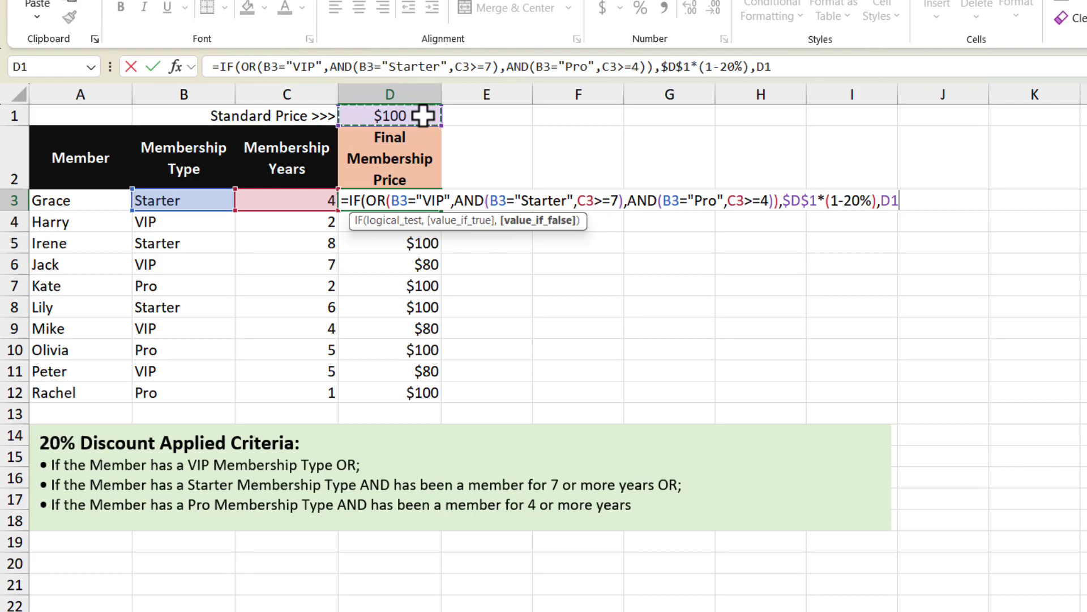
{"action": "key", "text": "F4"}
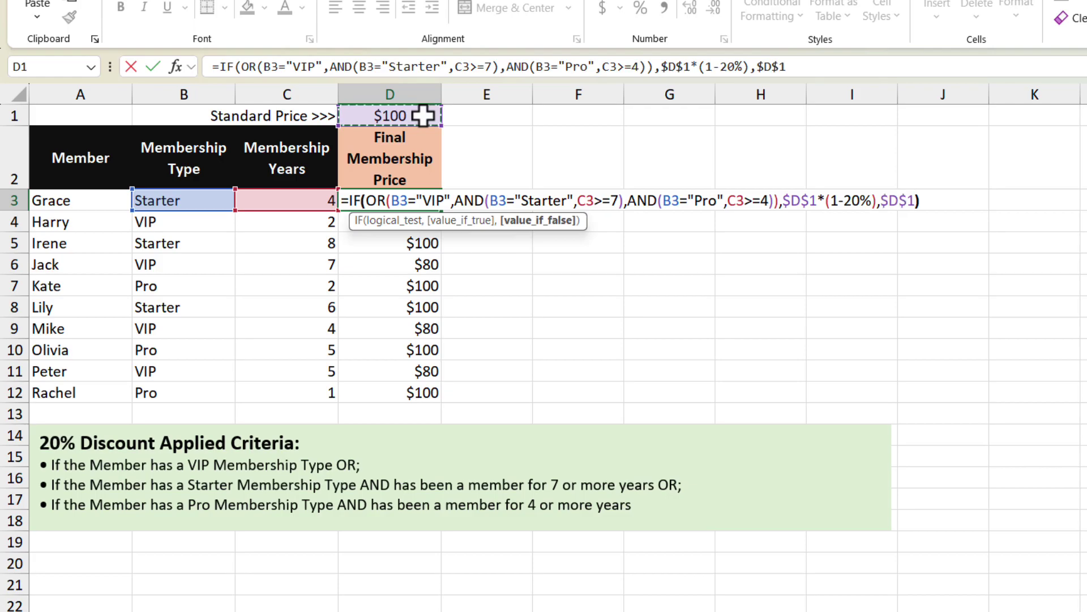
{"action": "type", "text": ")"}
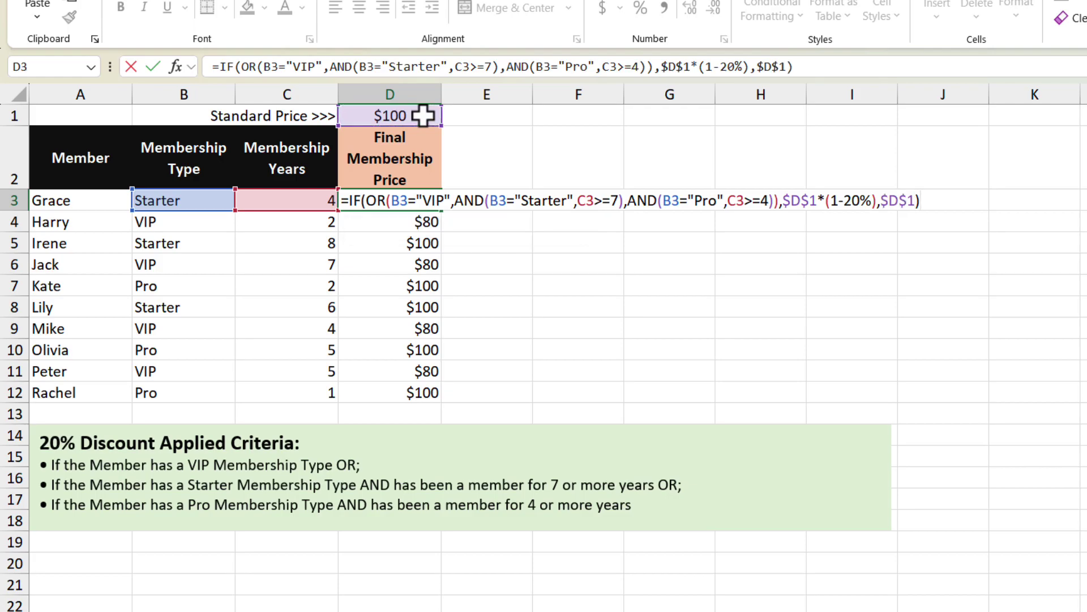
{"action": "key", "text": "Return"}
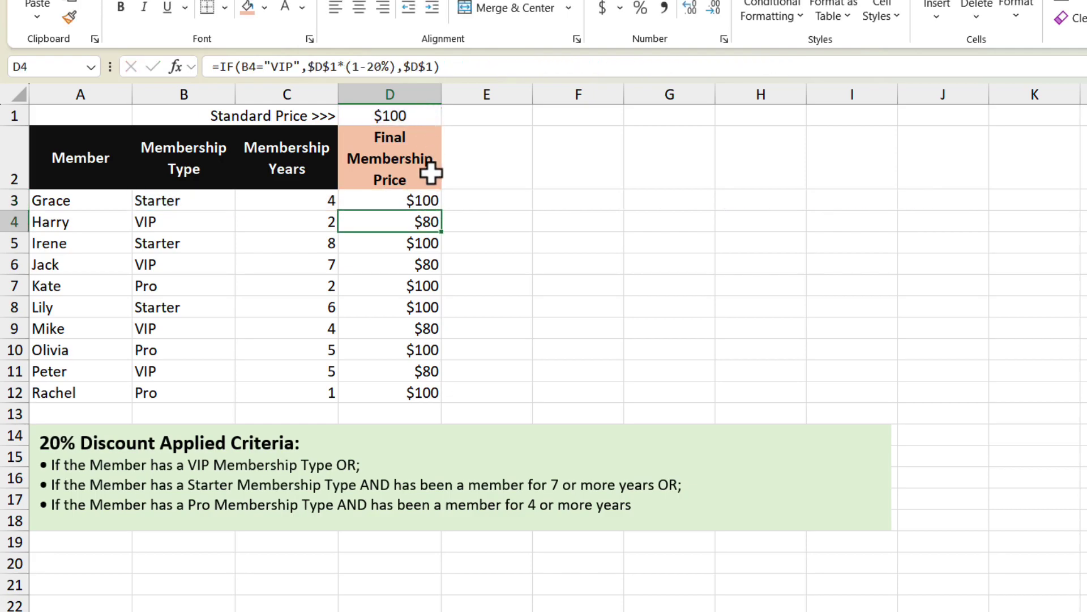
{"action": "left_click", "coordinate": [428, 204]}
{"action": "double_click", "coordinate": [442, 212]}
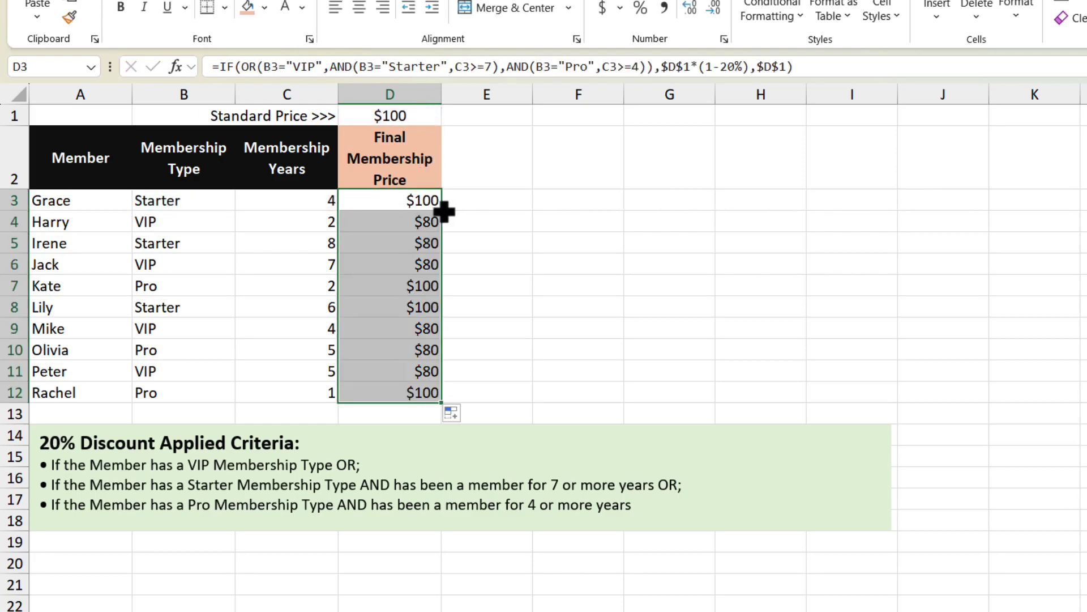
Start Evaluate Formula on cell D3 and evaluate its B3="VIP" test.
{"action": "left_click", "coordinate": [384, 202]}
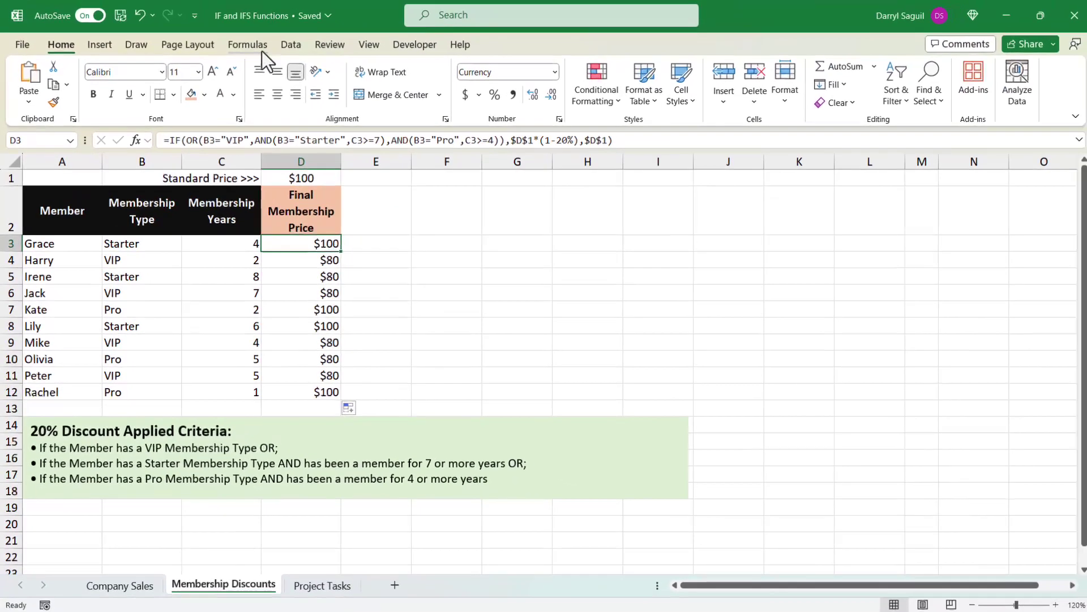
{"action": "left_click", "coordinate": [248, 45]}
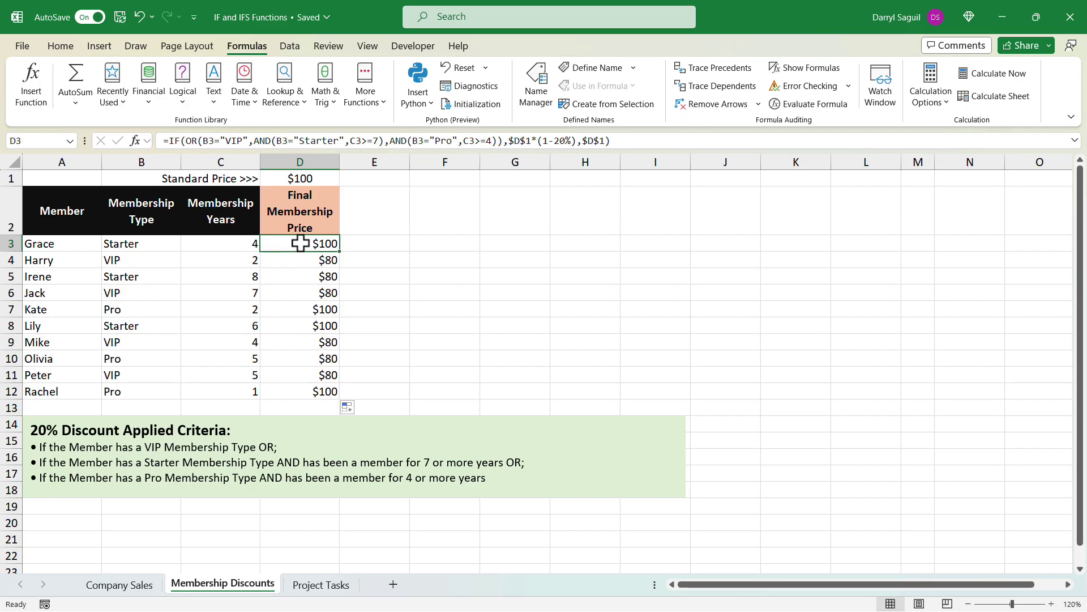
{"action": "left_click", "coordinate": [829, 105]}
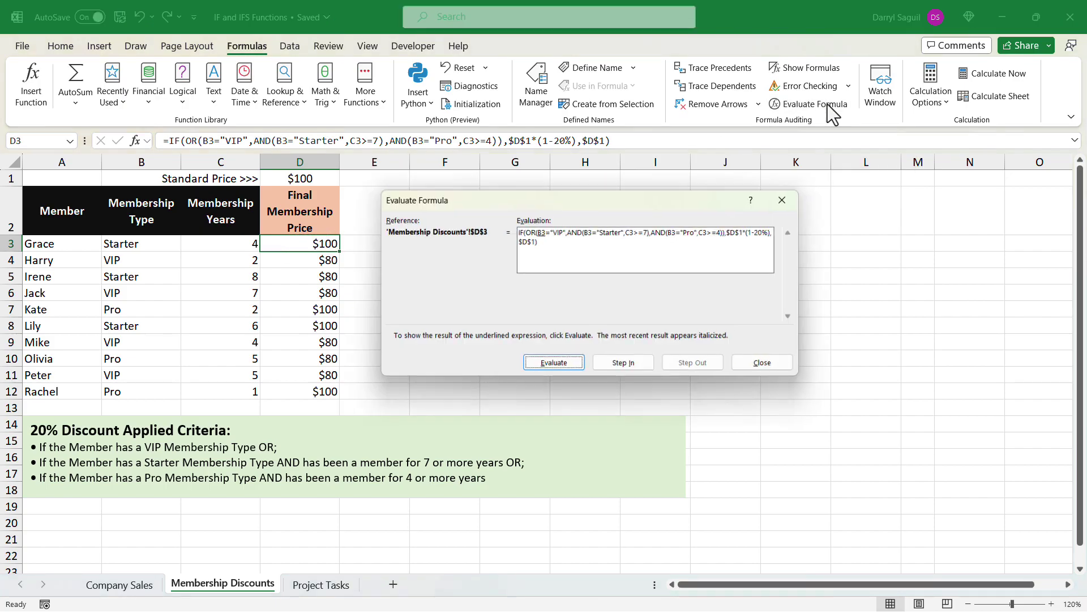
{"action": "left_click", "coordinate": [561, 364]}
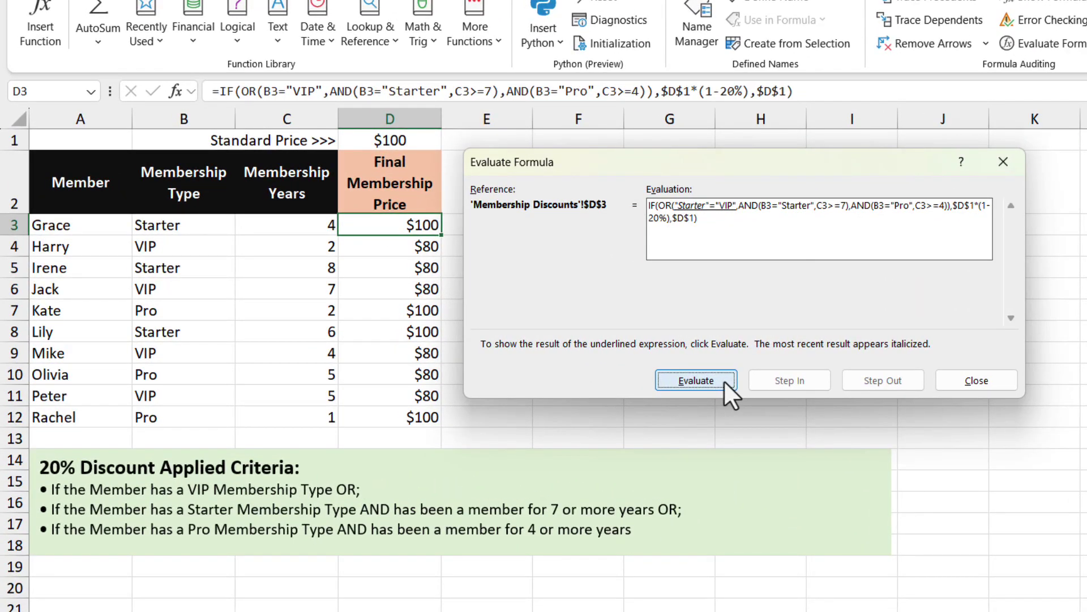
{"action": "left_click", "coordinate": [725, 380]}
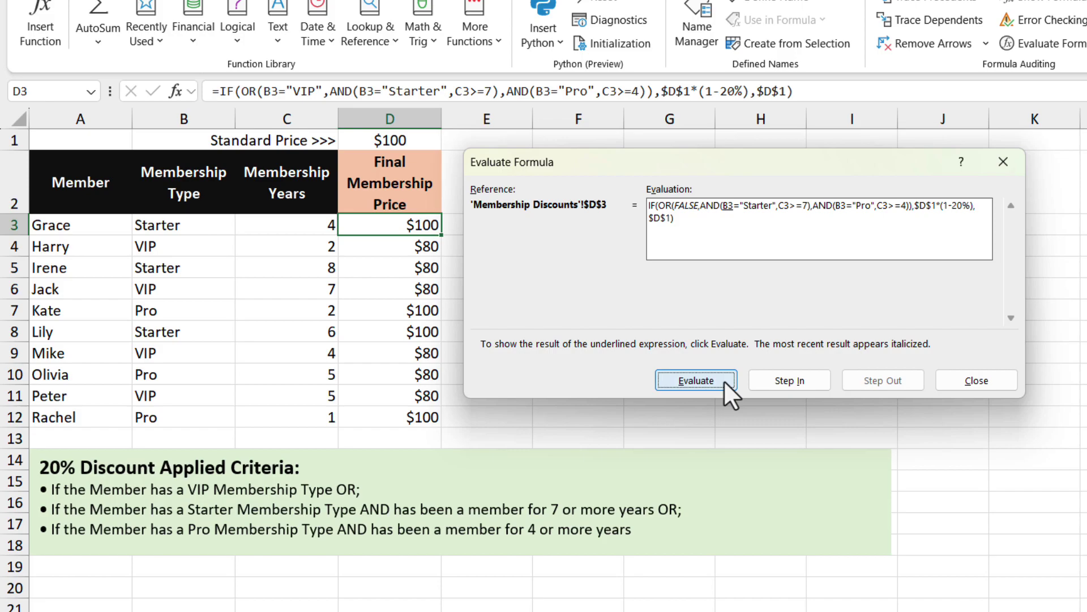
Evaluate the AND(B3="Starter",C3>=7) condition of D3's formula part by part.
{"action": "left_click", "coordinate": [723, 380]}
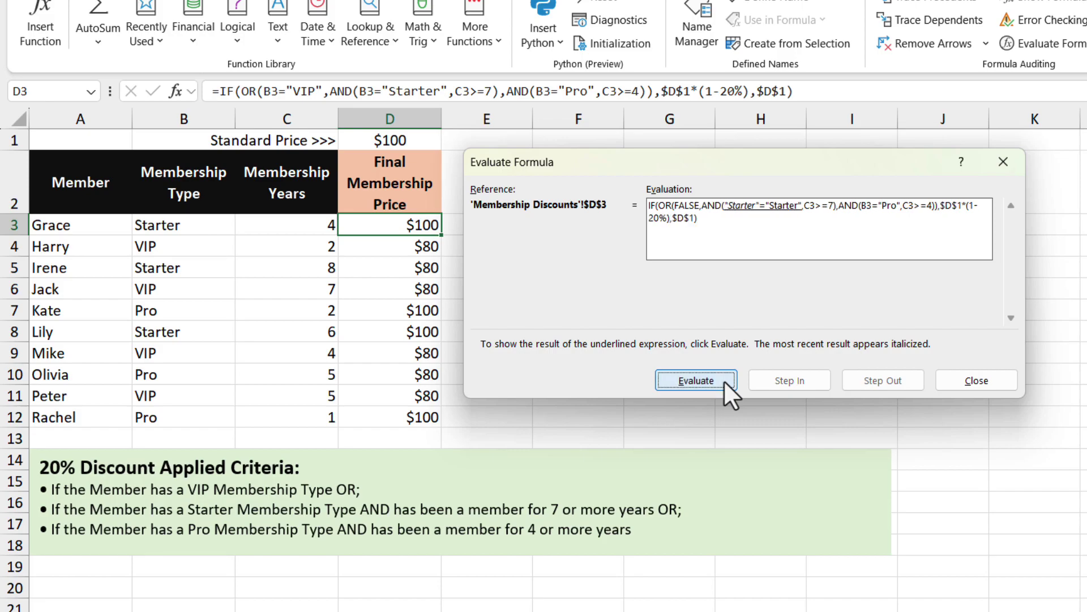
{"action": "left_click", "coordinate": [724, 380]}
{"action": "left_click", "coordinate": [724, 380]}
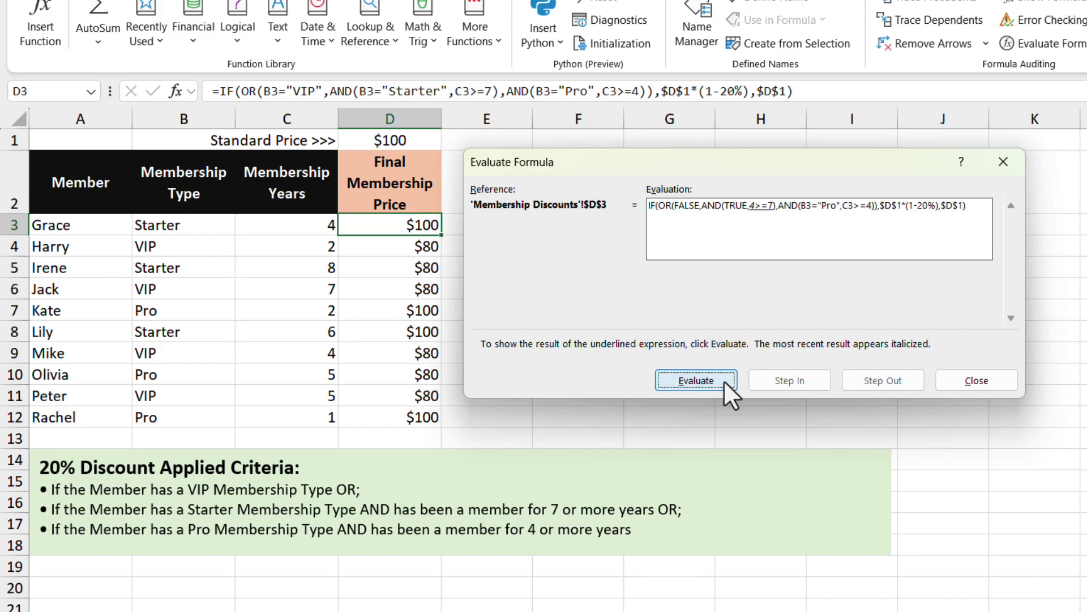
{"action": "left_click", "coordinate": [725, 380]}
{"action": "left_click", "coordinate": [724, 380]}
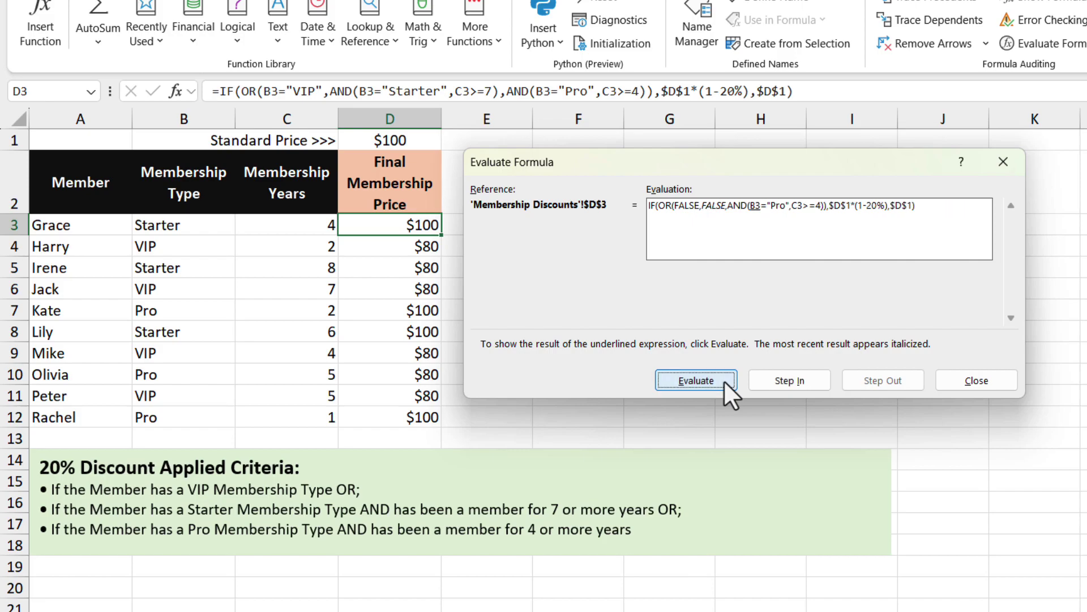
Evaluate the AND(B3="Pro",C3>=4) condition of D3's formula part by part.
{"action": "left_click", "coordinate": [724, 379]}
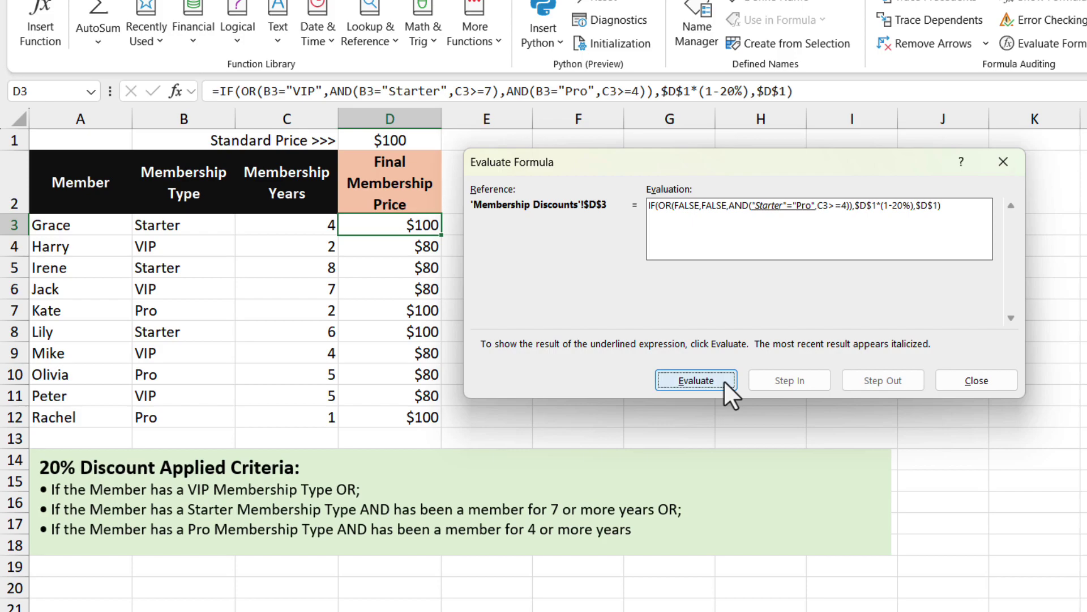
{"action": "left_click", "coordinate": [724, 380]}
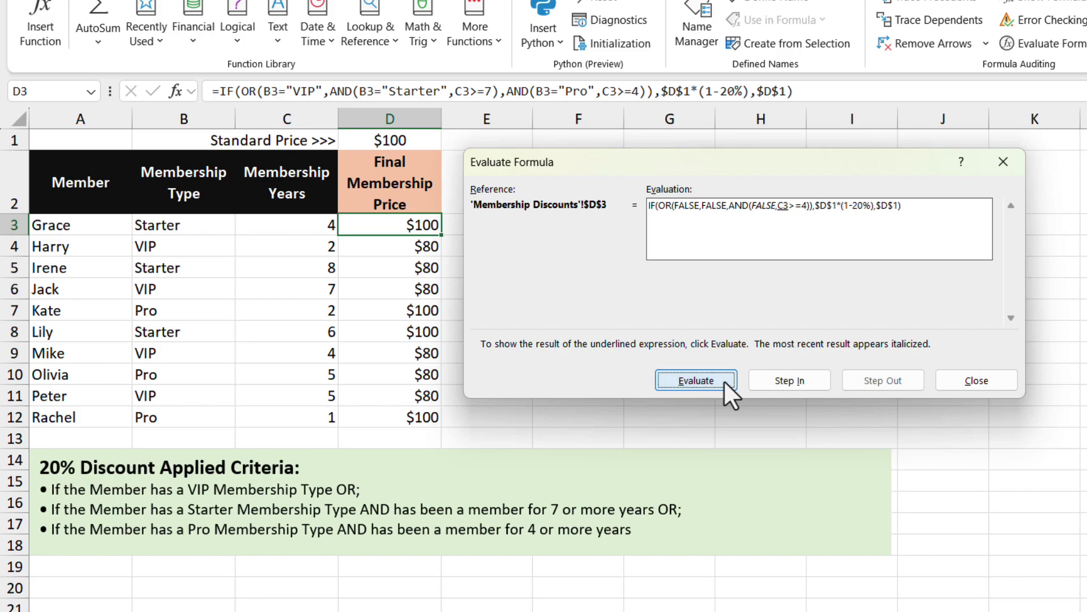
{"action": "left_click", "coordinate": [724, 380]}
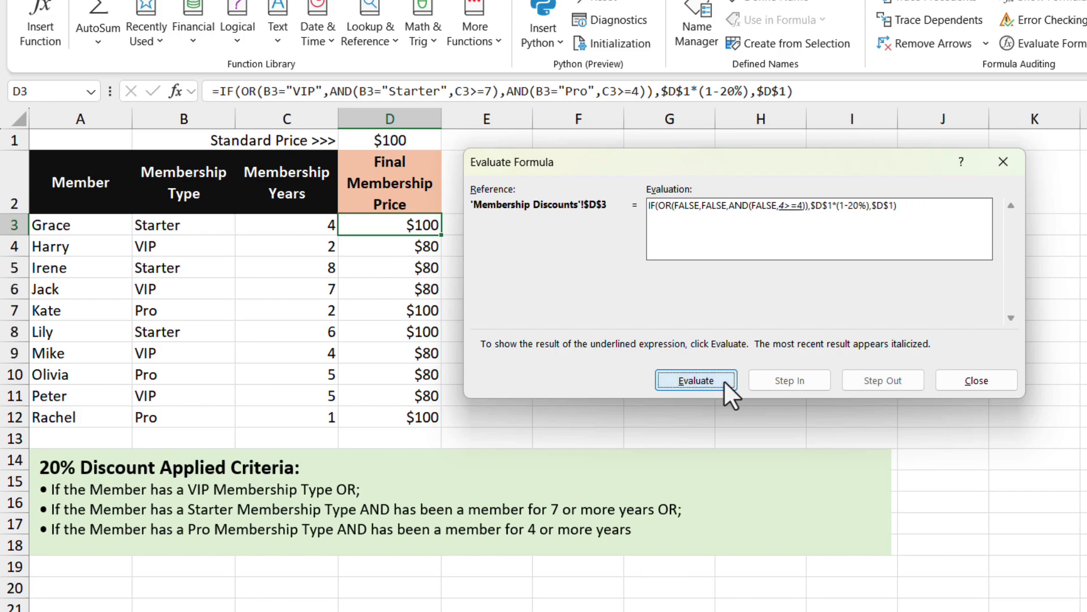
{"action": "left_click", "coordinate": [724, 379]}
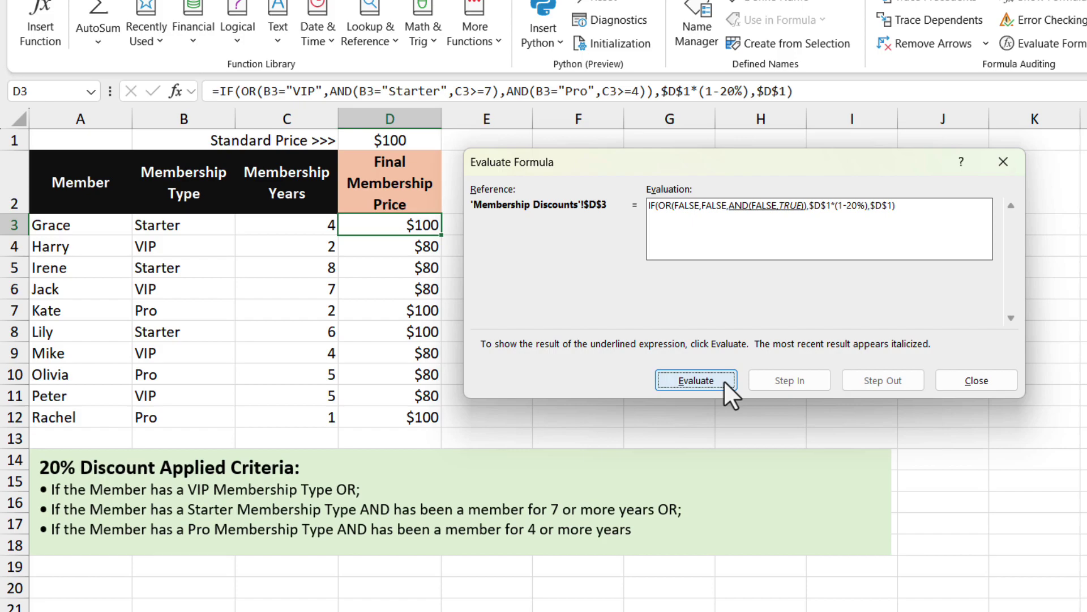
{"action": "left_click", "coordinate": [725, 380]}
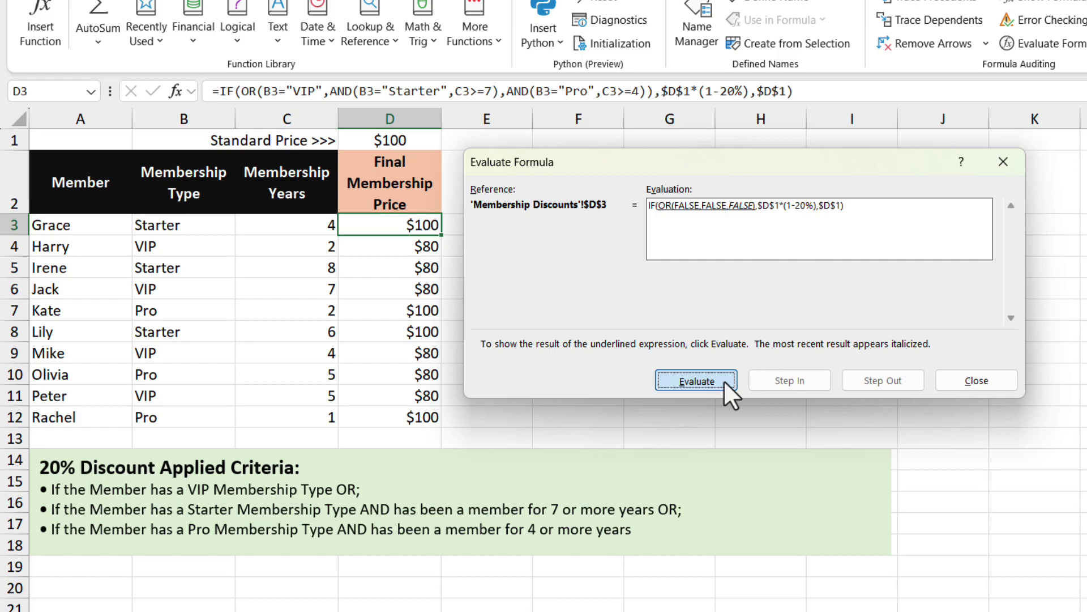
Evaluate the OR and the outer IF of D3's formula, and close the evaluation.
{"action": "left_click", "coordinate": [724, 379]}
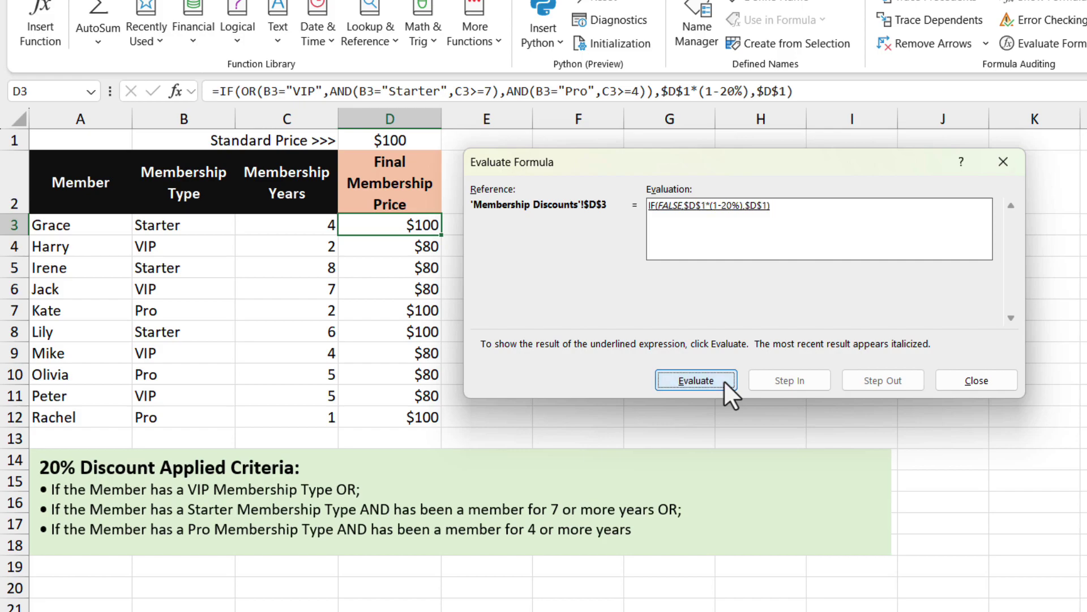
{"action": "left_click", "coordinate": [724, 379]}
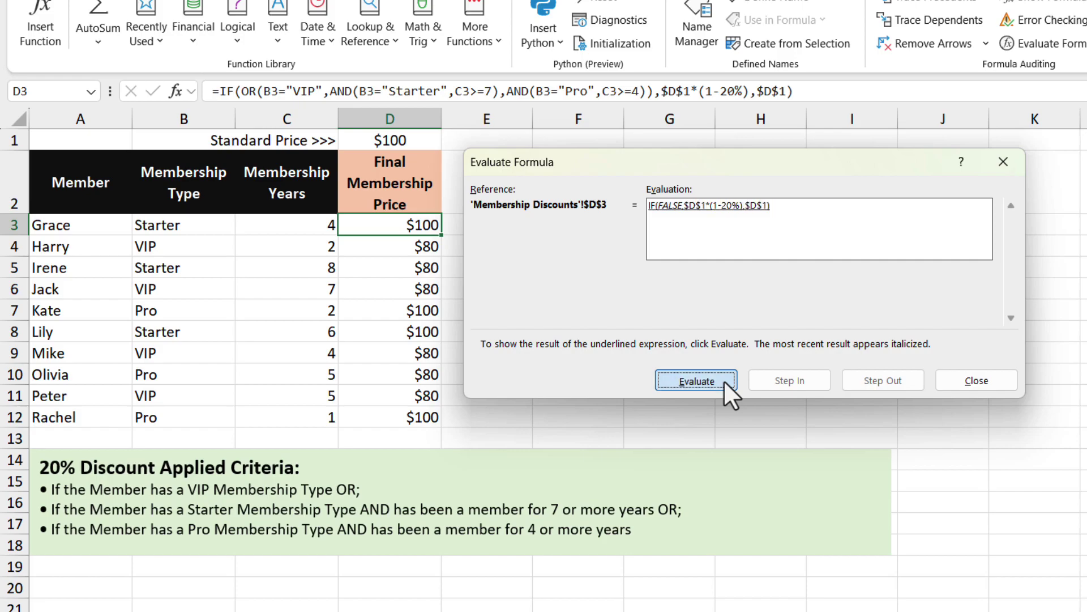
{"action": "left_click", "coordinate": [994, 381]}
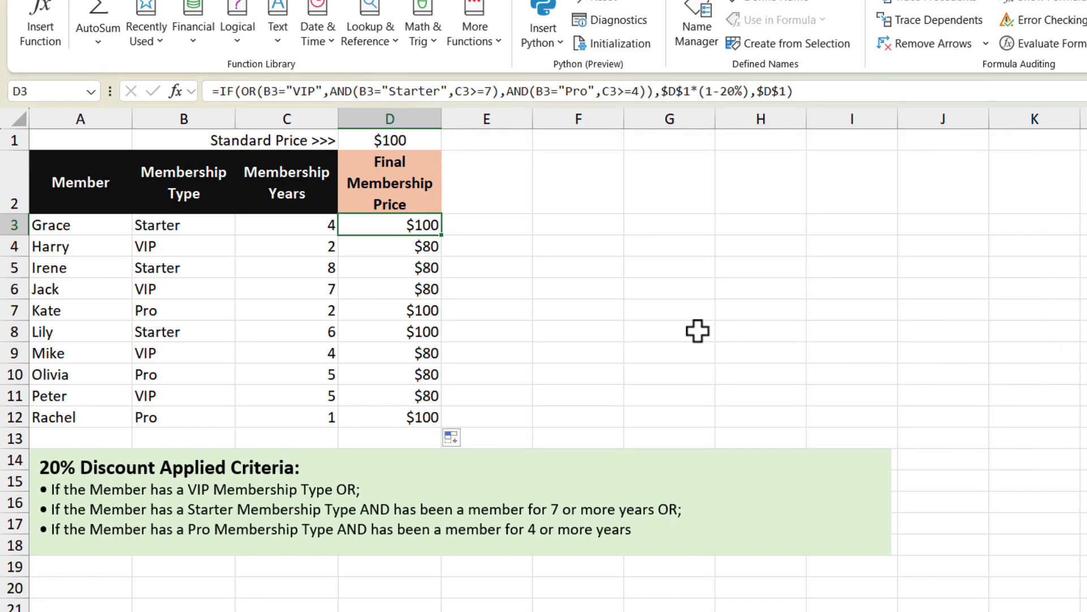
Start Evaluate Formula on cell D6 and evaluate its B6="VIP" test.
{"action": "left_click", "coordinate": [370, 290]}
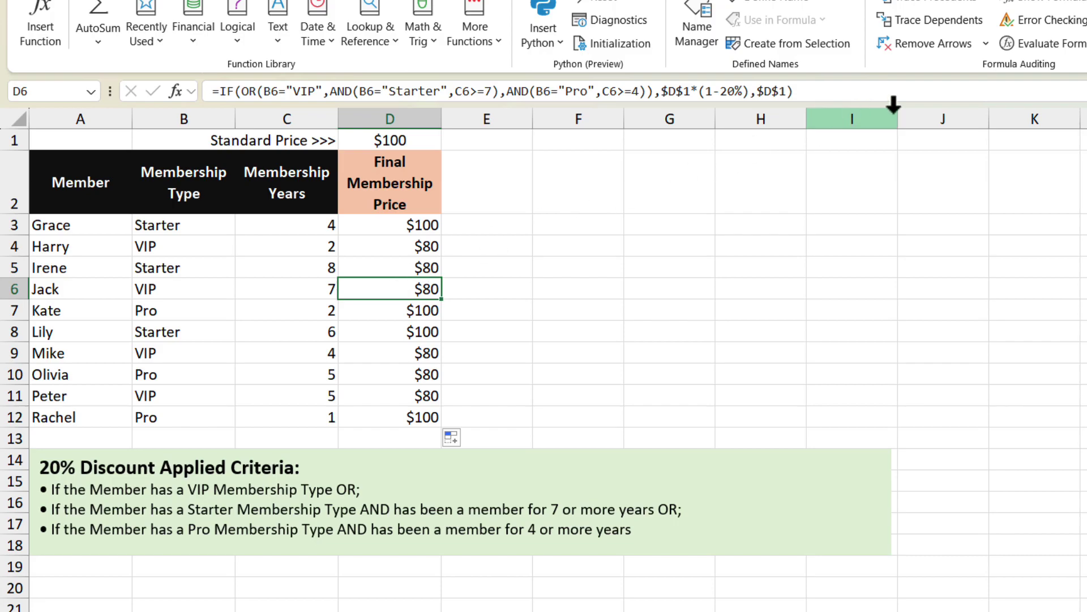
{"action": "left_click", "coordinate": [1030, 44]}
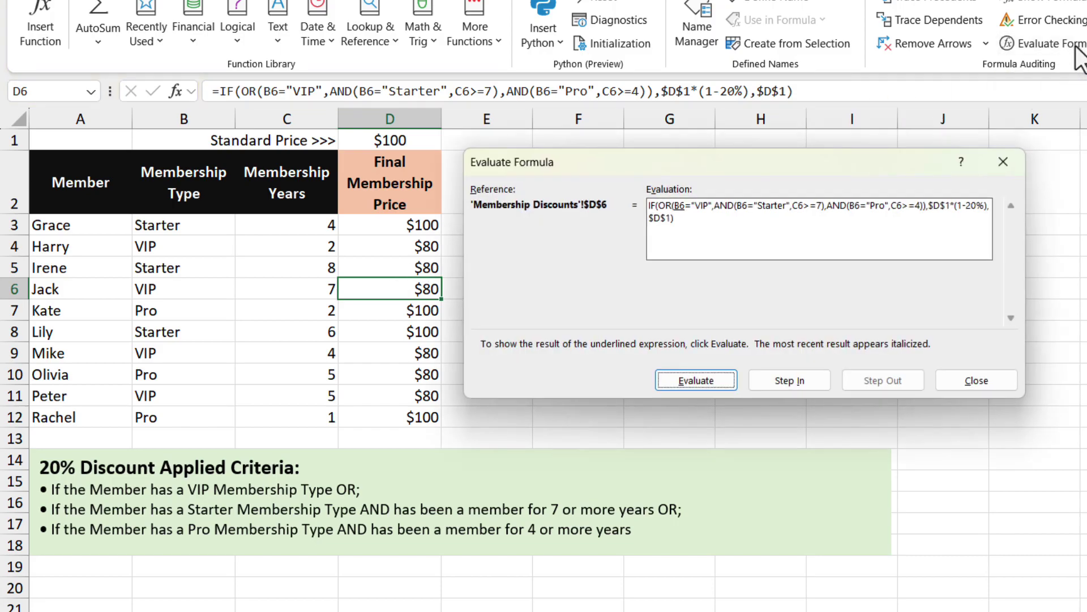
{"action": "left_click", "coordinate": [725, 384]}
{"action": "left_click", "coordinate": [725, 383]}
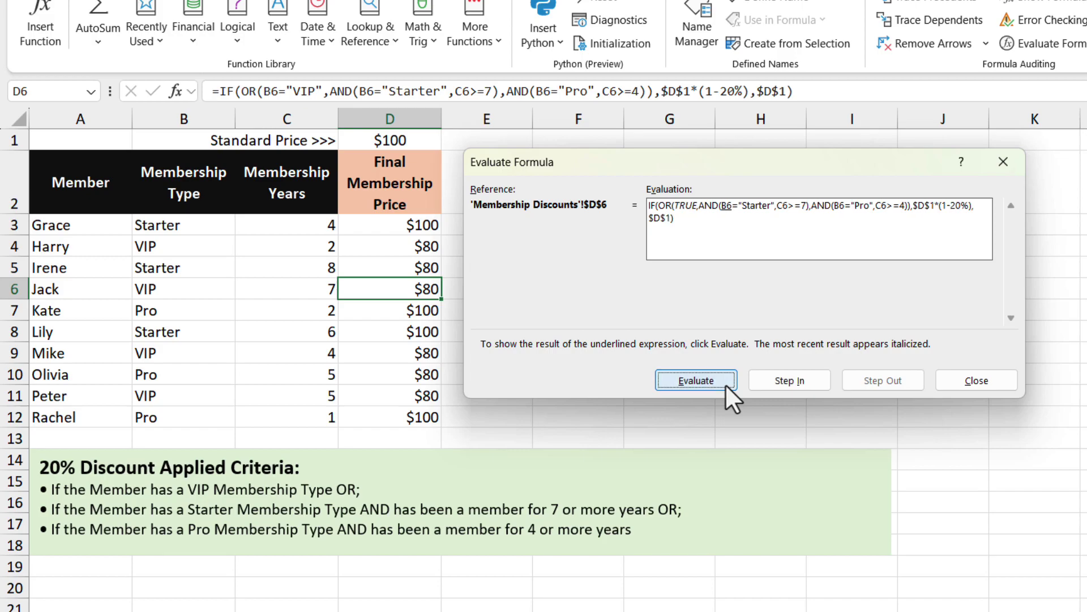
Step through the Starter and Pro AND conditions of D6's formula in Evaluate Formula.
{"action": "left_click", "coordinate": [725, 383]}
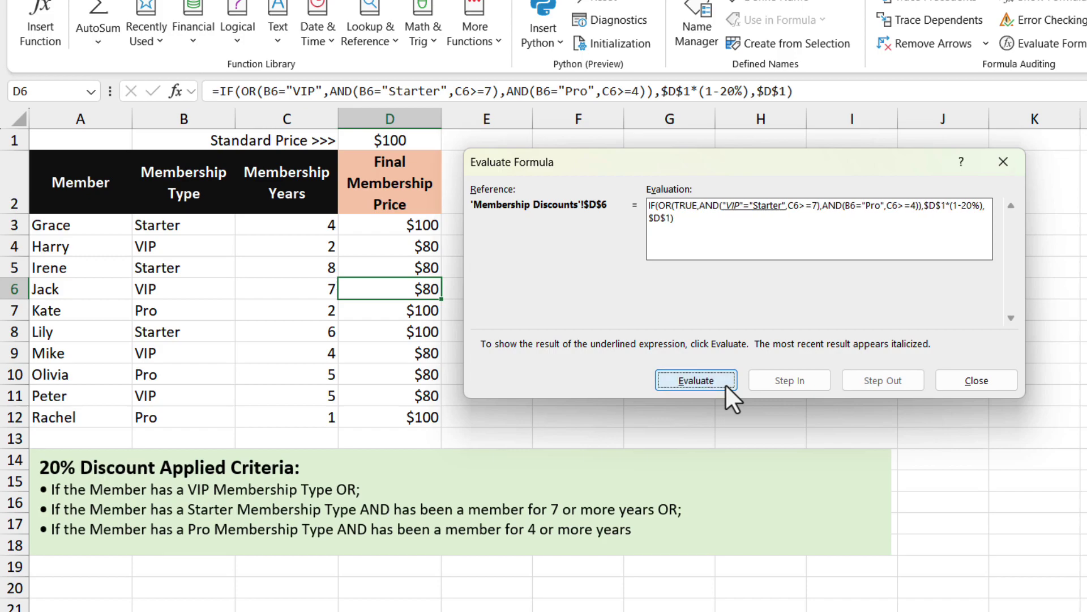
{"action": "left_click", "coordinate": [725, 384]}
{"action": "left_click", "coordinate": [725, 384]}
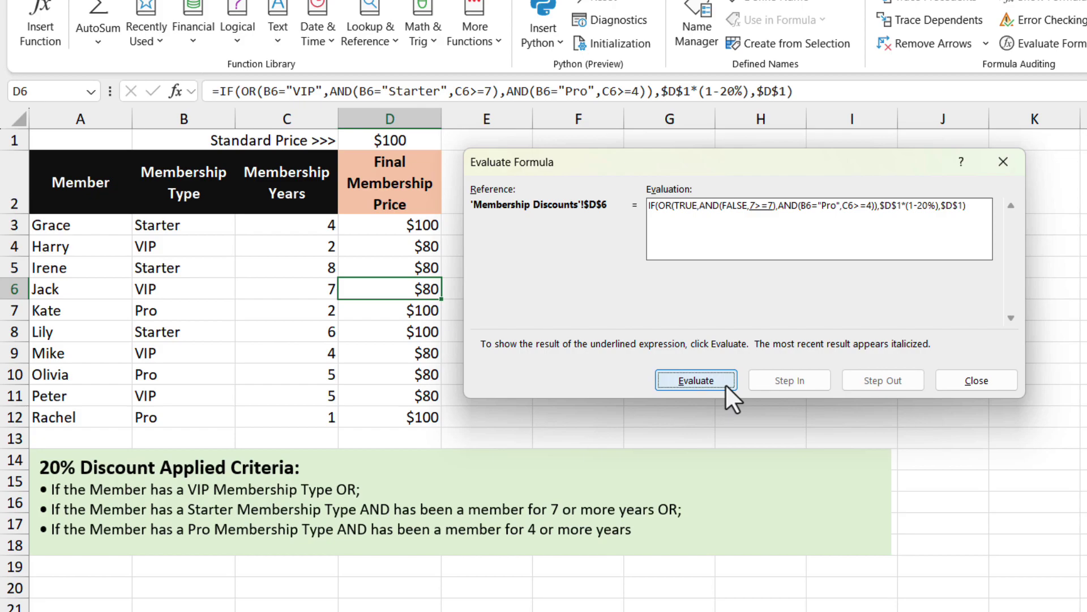
{"action": "left_click", "coordinate": [725, 383]}
{"action": "left_click", "coordinate": [724, 383]}
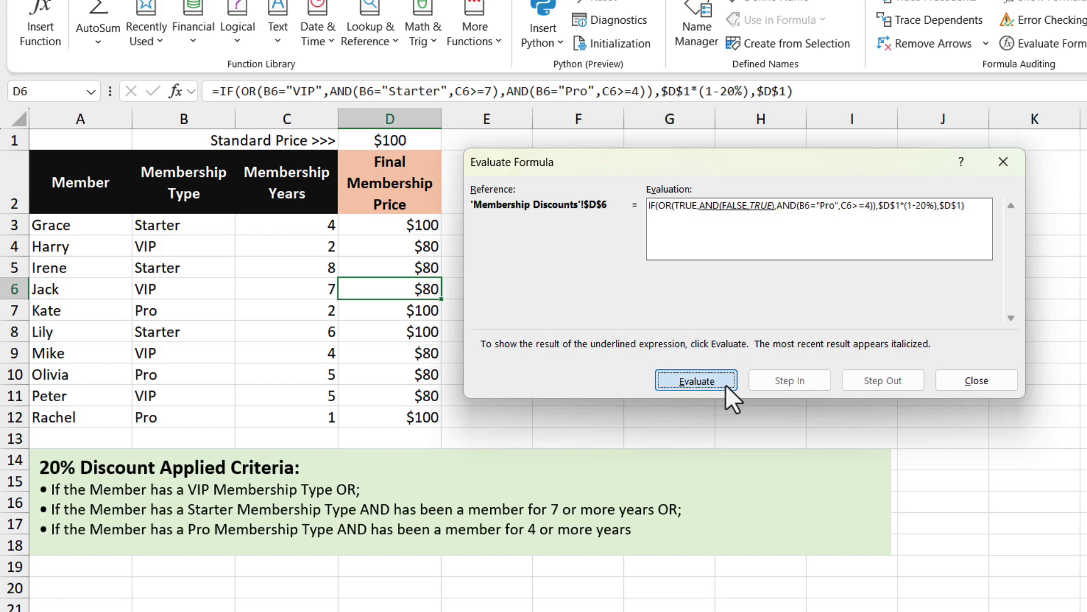
{"action": "left_click", "coordinate": [725, 384]}
{"action": "left_click", "coordinate": [725, 384]}
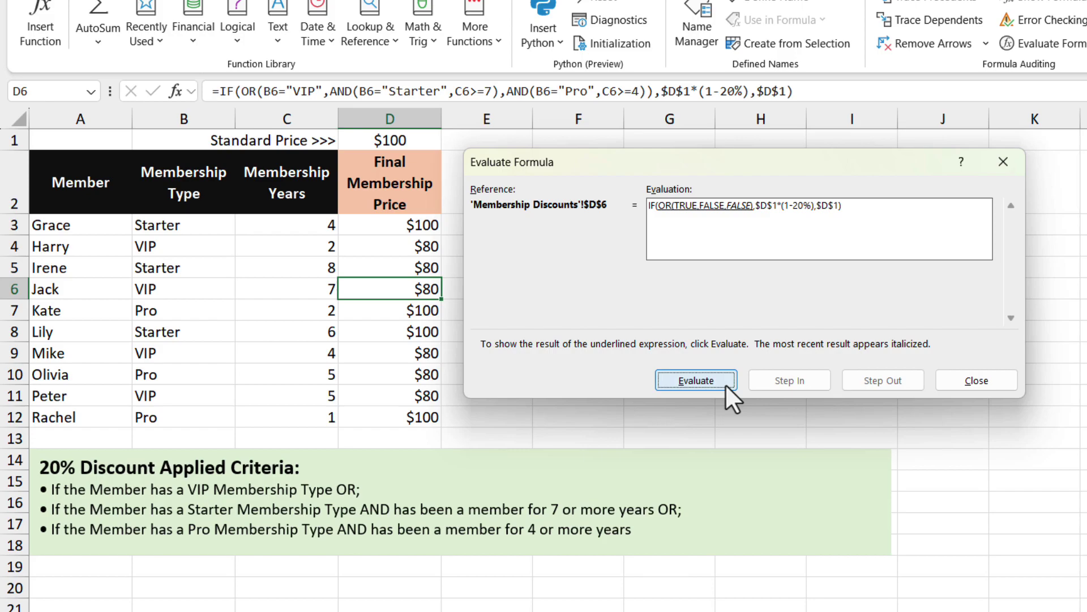
Evaluate the OR of D6's formula, the discounted price $D$1*(1-20%) and the outer IF.
{"action": "left_click", "coordinate": [726, 374]}
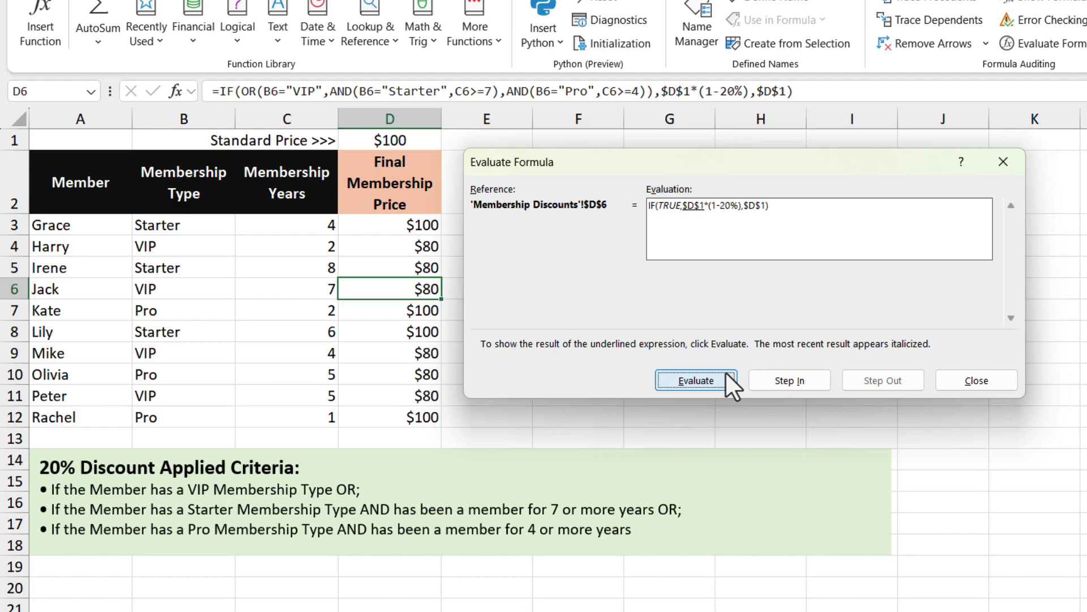
{"action": "left_click", "coordinate": [727, 375]}
{"action": "left_click", "coordinate": [726, 375]}
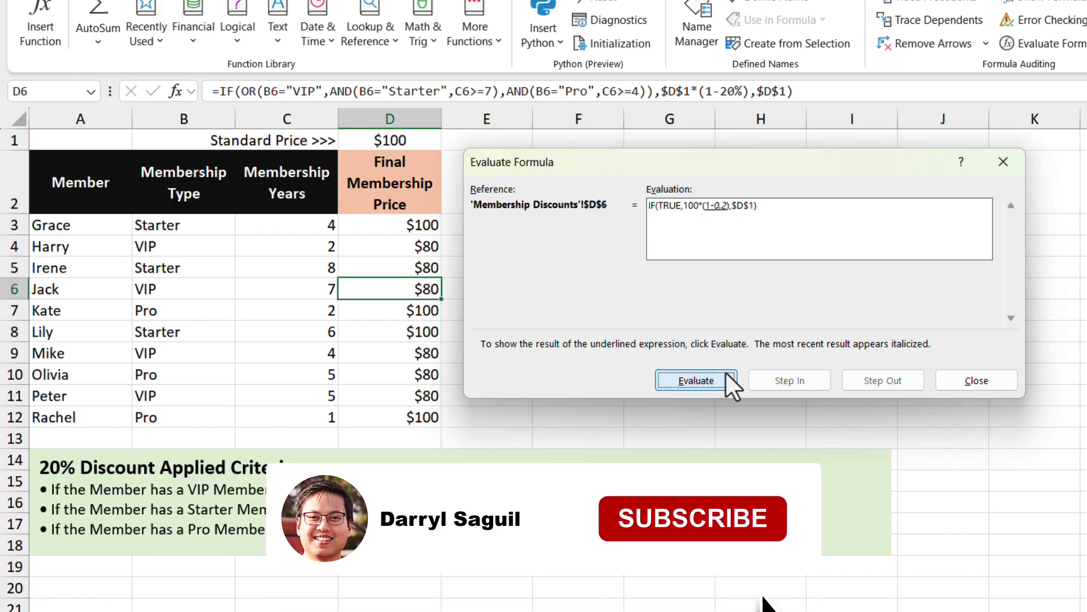
{"action": "left_click", "coordinate": [726, 375]}
{"action": "left_click", "coordinate": [726, 375]}
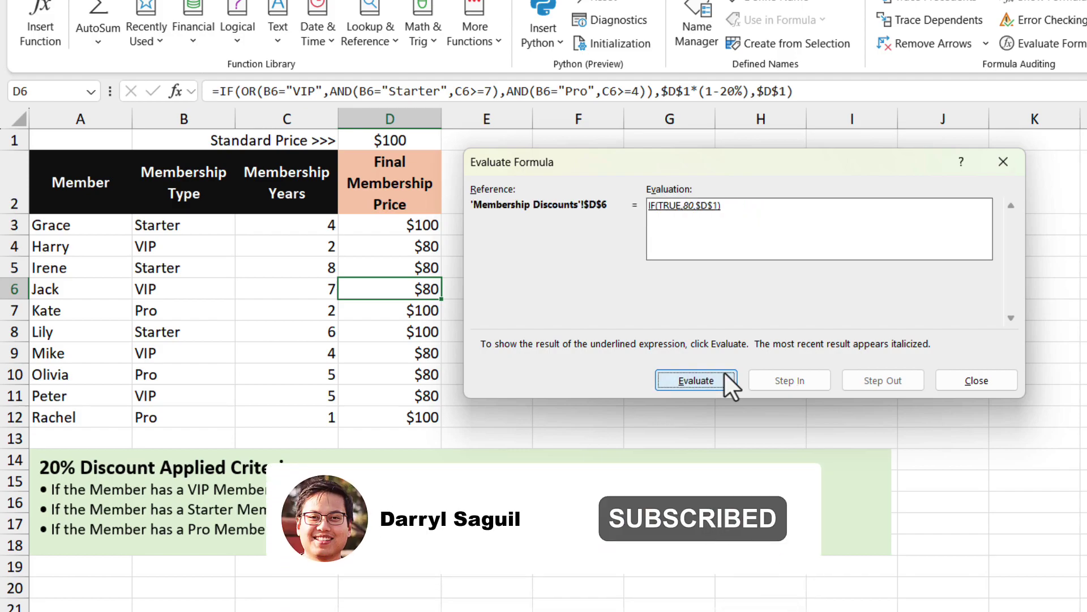
{"action": "left_click", "coordinate": [726, 375]}
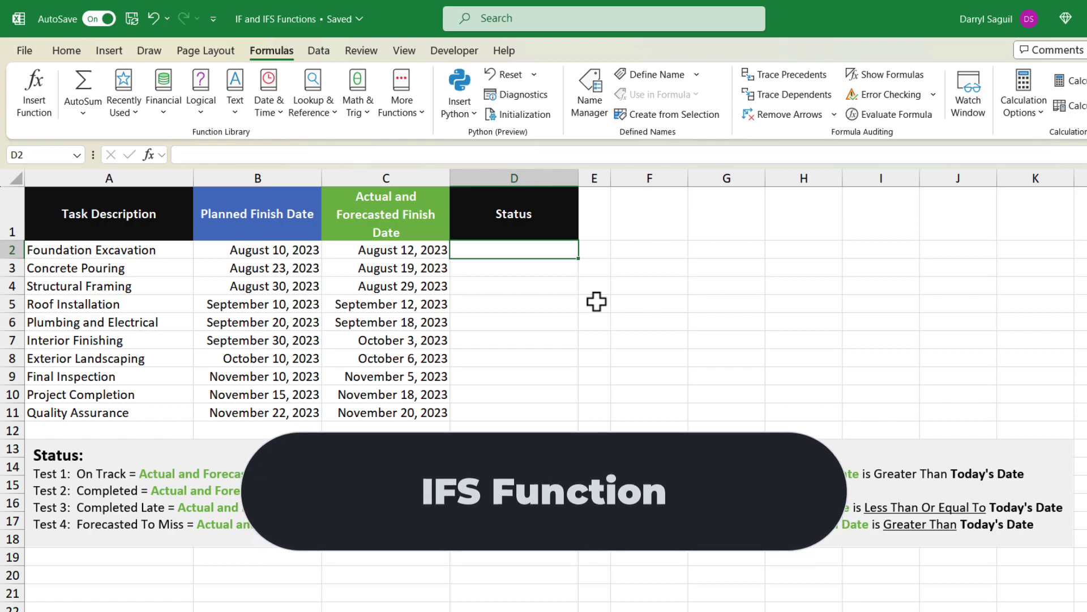
Start an IFS formula in Status cell D2 with an AND test whose first condition is C2<=B2.
{"action": "type", "text": "=if"}
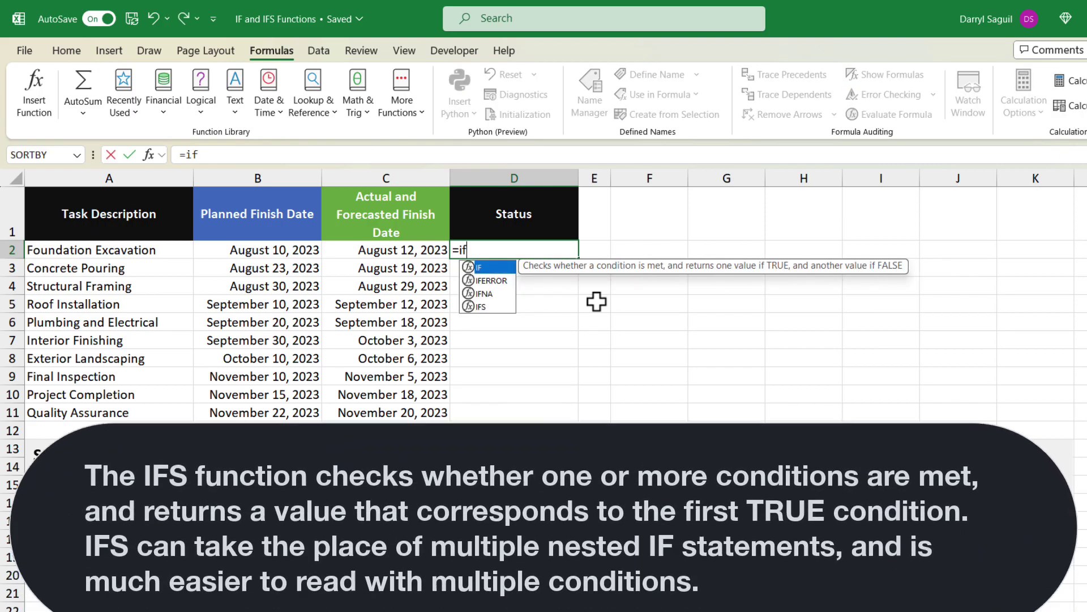
{"action": "type", "text": "s"}
{"action": "key", "text": "Tab"}
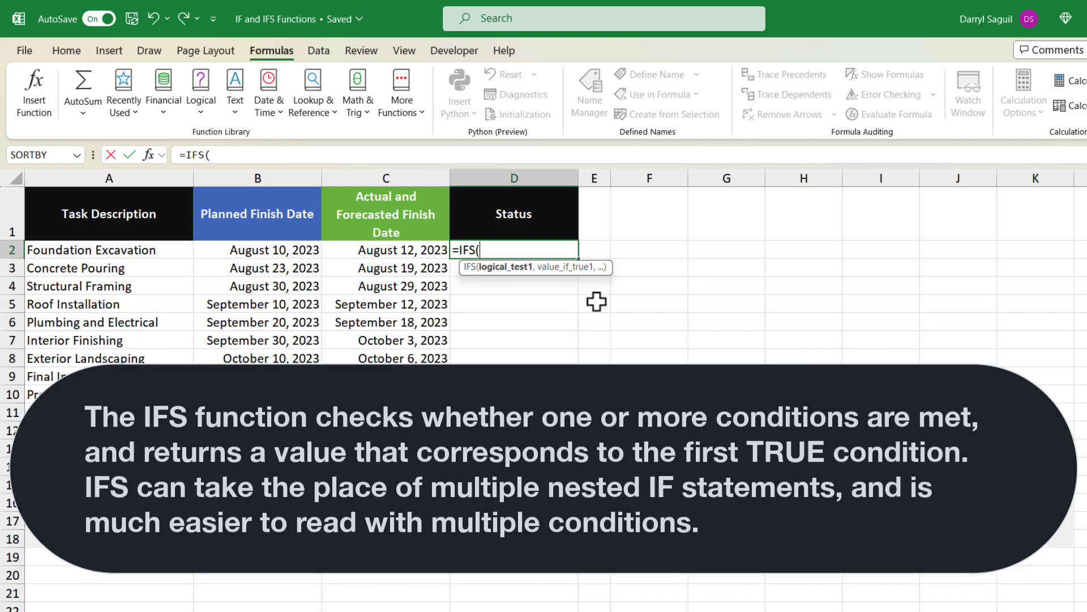
{"action": "type", "text": "and"}
{"action": "key", "text": "Tab"}
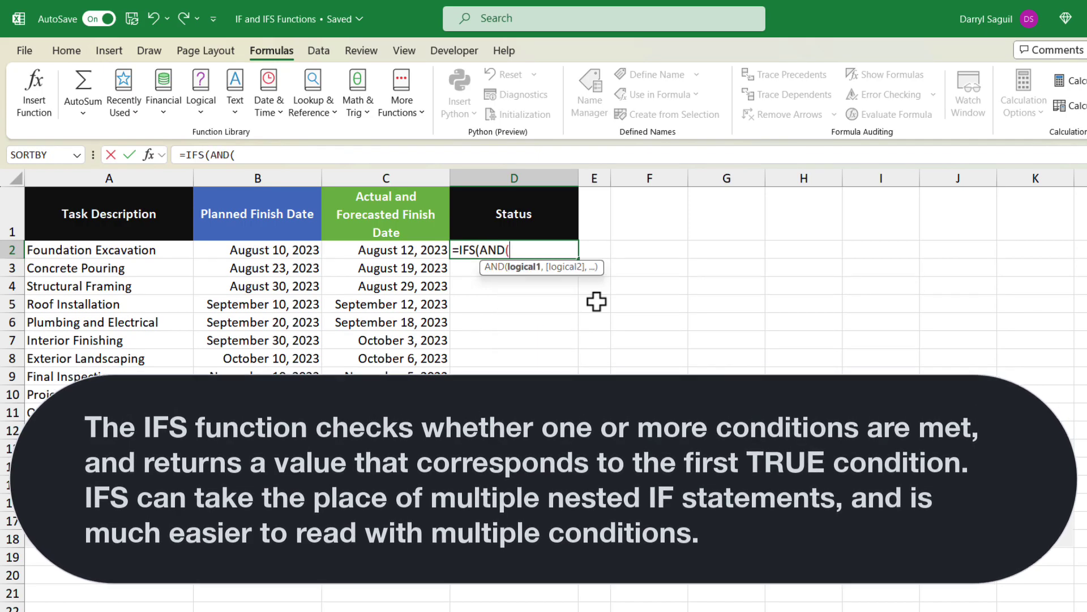
{"action": "left_click", "coordinate": [360, 249]}
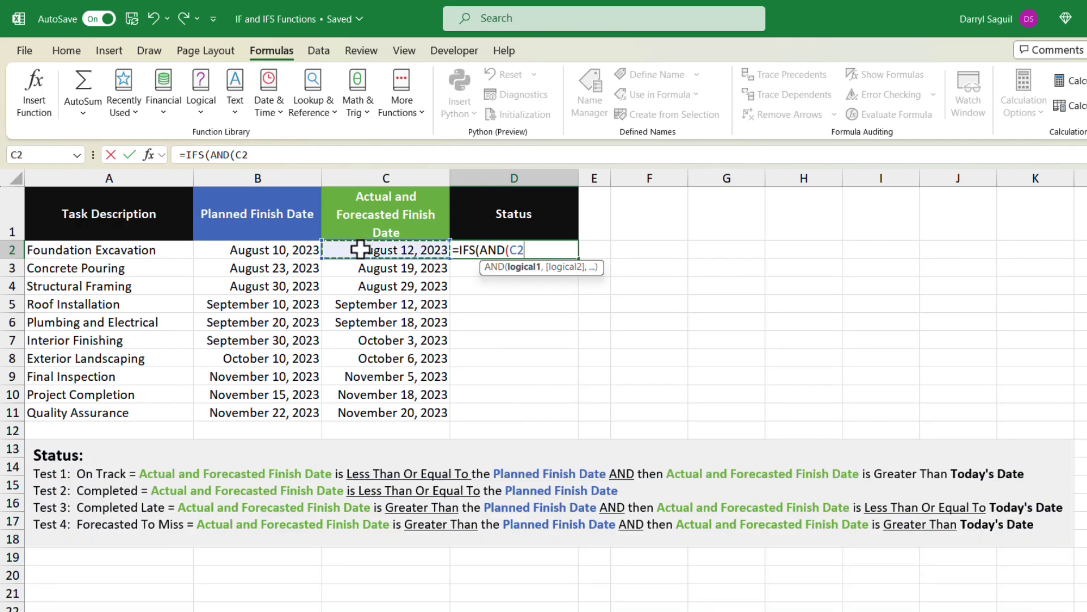
{"action": "type", "text": "<="}
{"action": "left_click", "coordinate": [278, 250]}
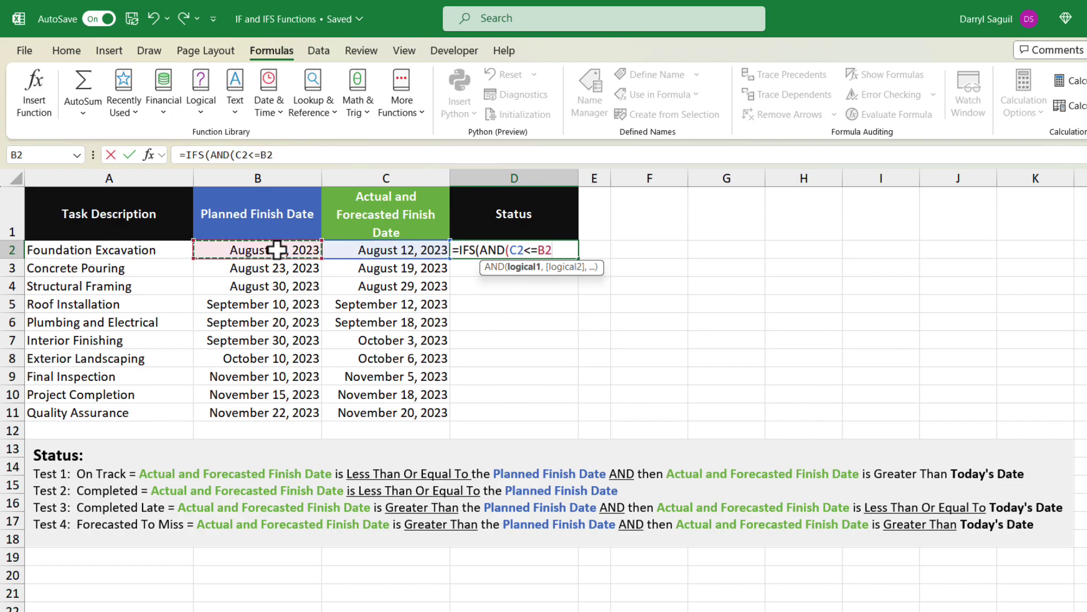
Add C2>TODAY() as the second condition of the first AND test in D2's IFS formula and return "On Track".
{"action": "type", "text": ","}
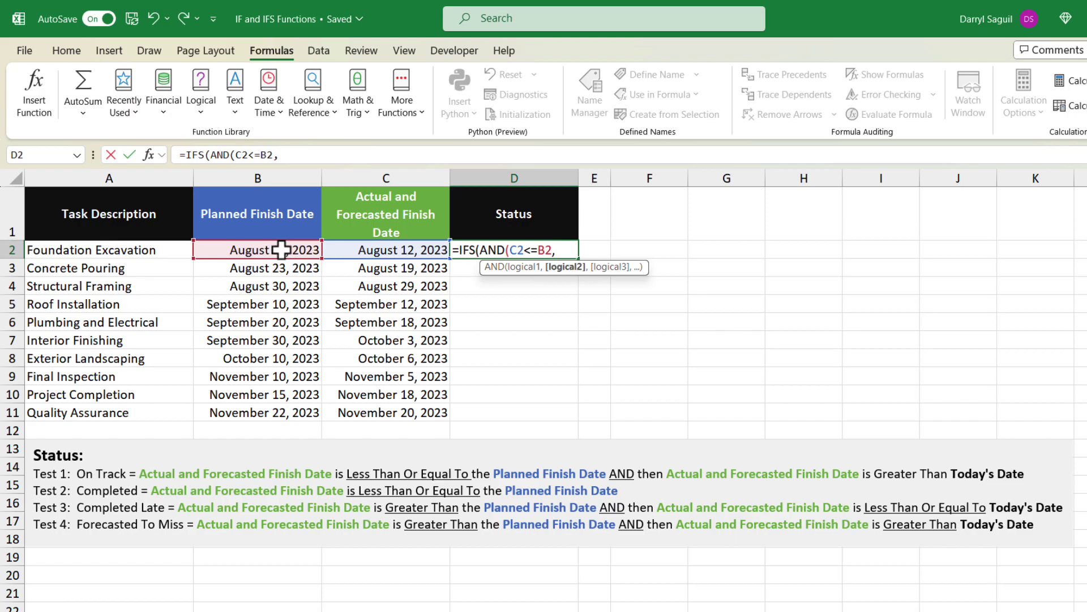
{"action": "left_click", "coordinate": [424, 250]}
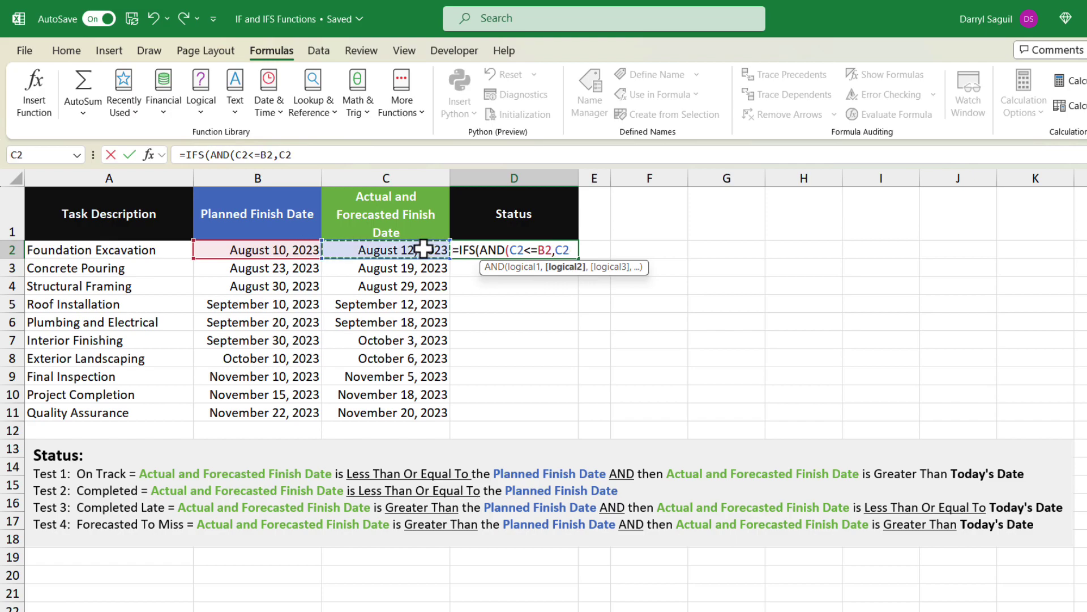
{"action": "type", "text": ">"}
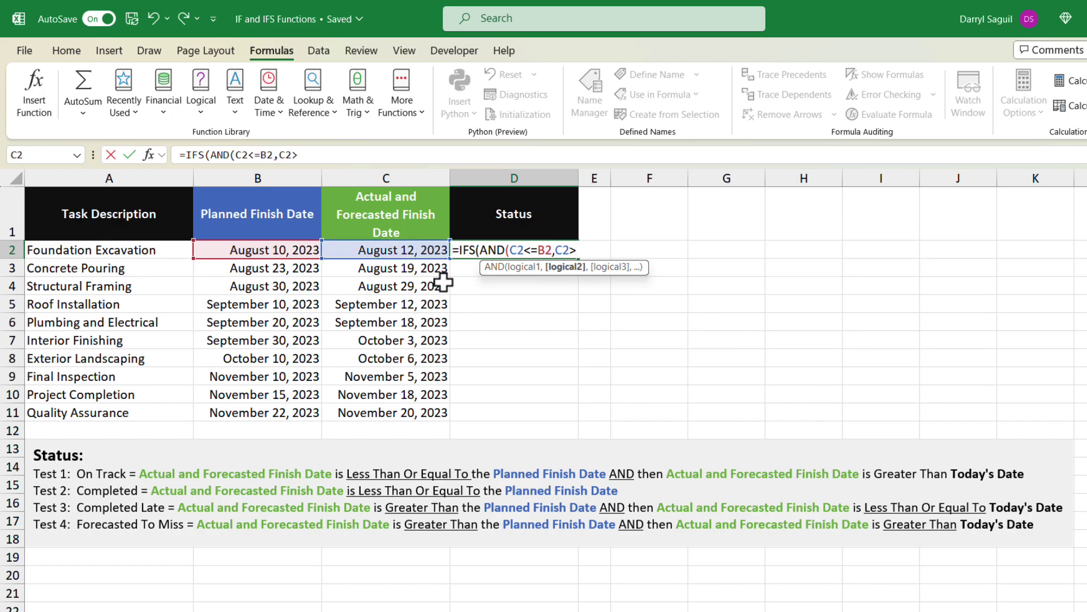
{"action": "type", "text": "to"}
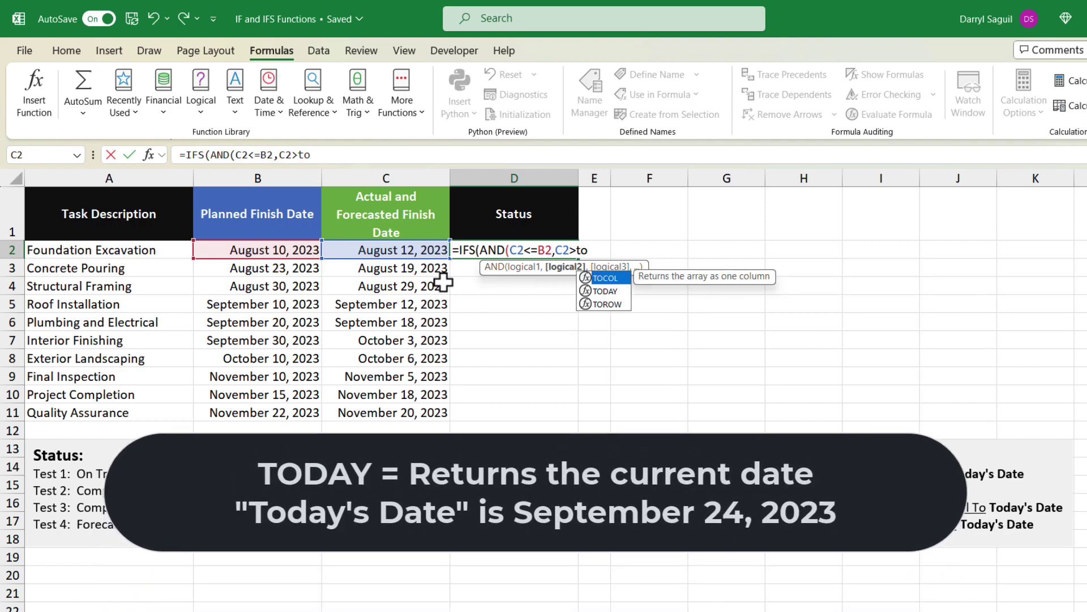
{"action": "type", "text": "day"}
{"action": "key", "text": "Tab"}
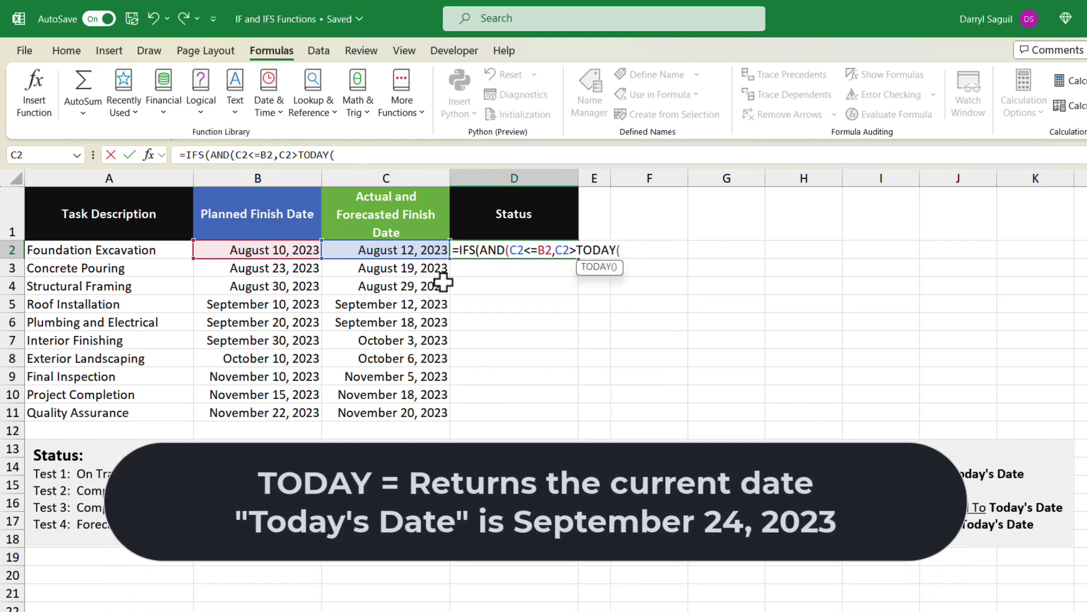
{"action": "type", "text": ")"}
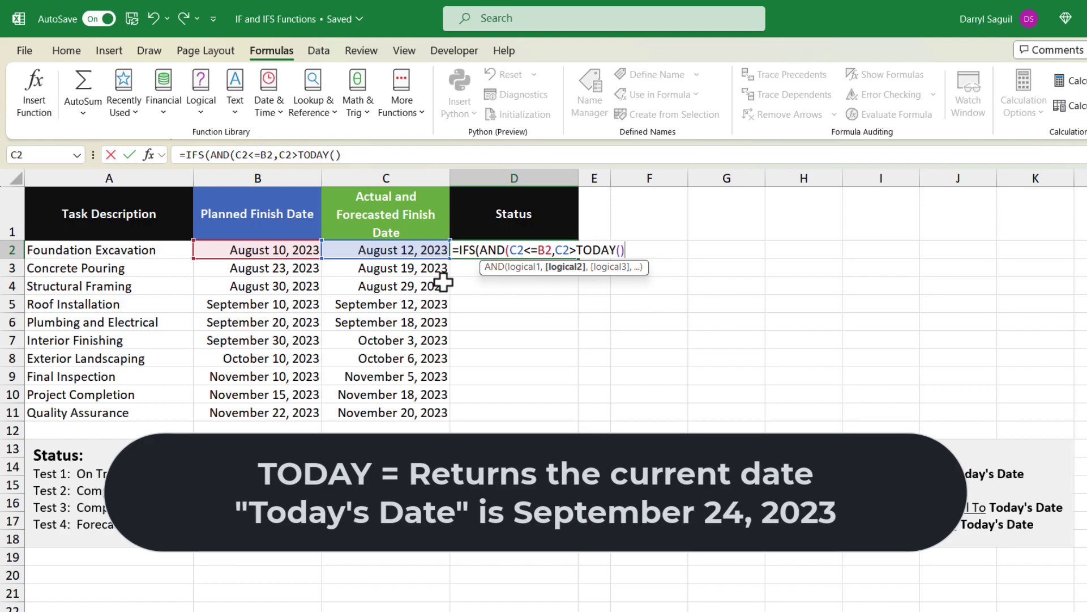
{"action": "type", "text": "),"}
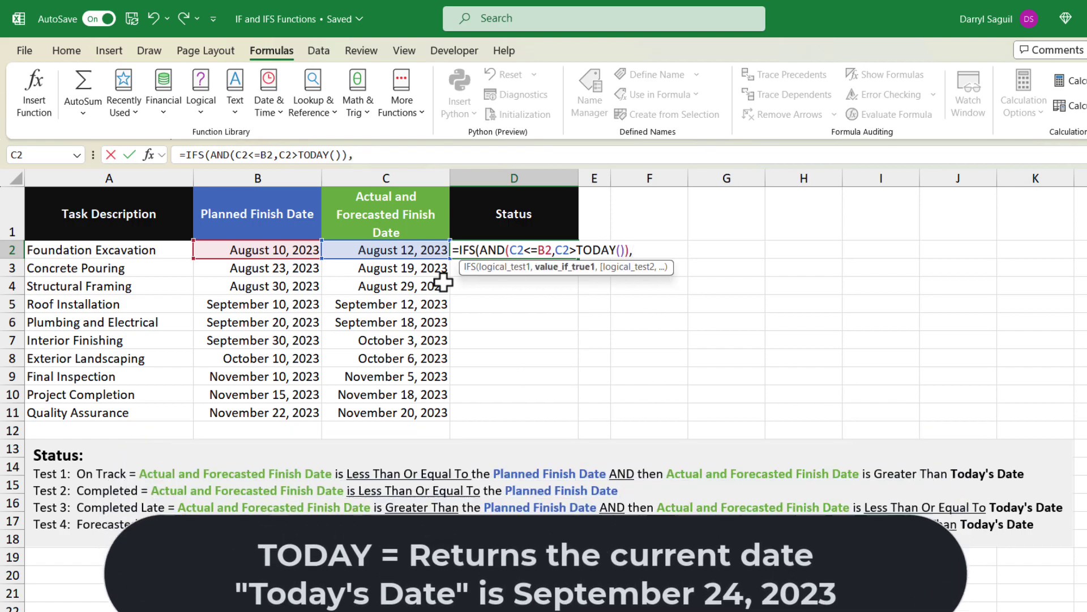
{"action": "type", "text": "\""}
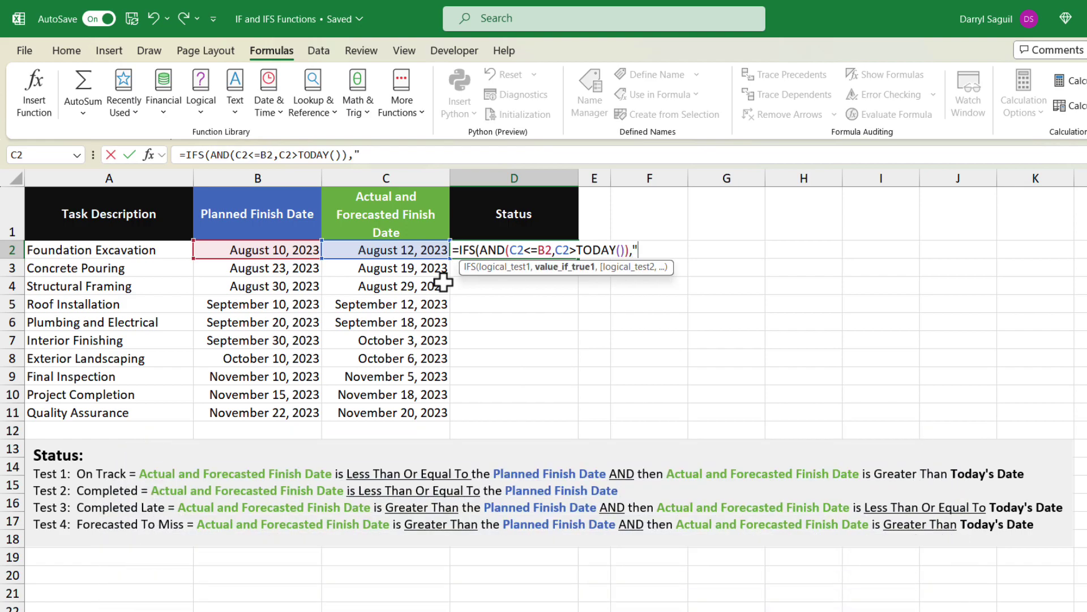
{"action": "type", "text": "On Track\","}
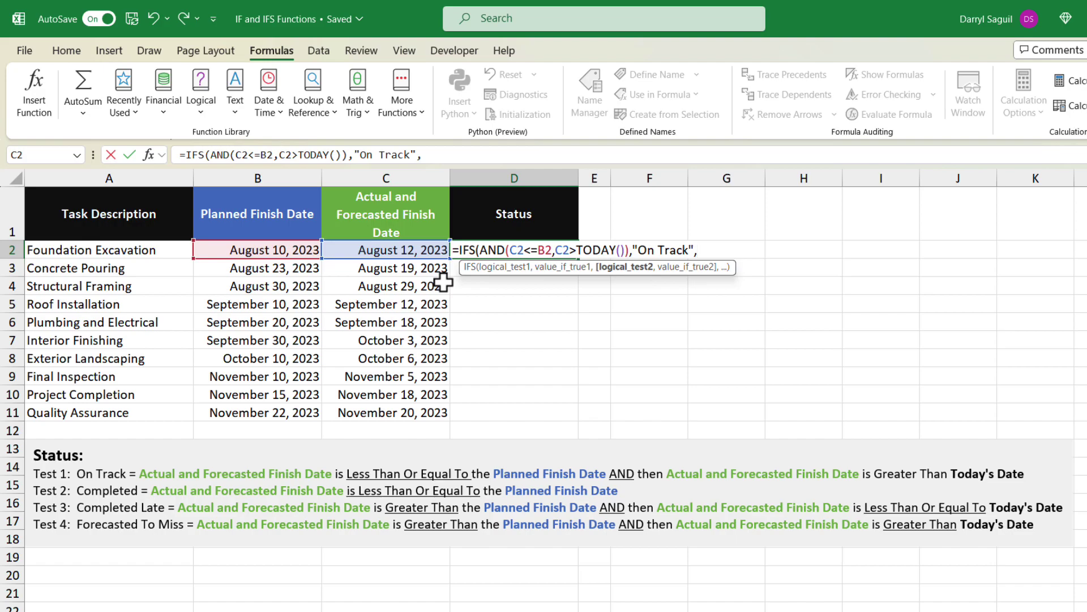
Add the second IFS test C2<=B2 to D2's formula with the result "Completed".
{"action": "left_click", "coordinate": [349, 249]}
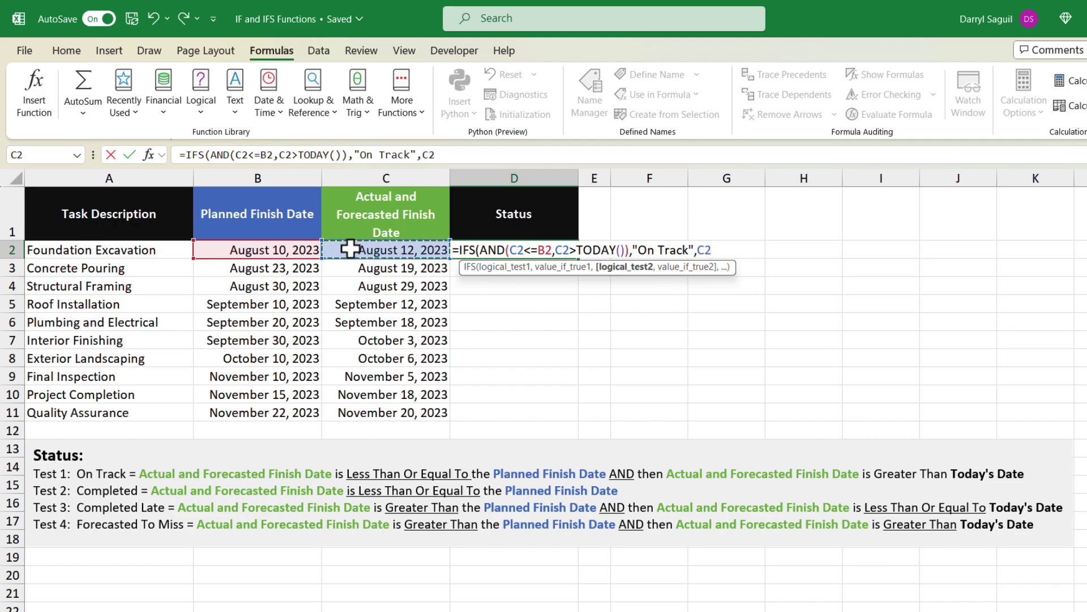
{"action": "type", "text": "<="}
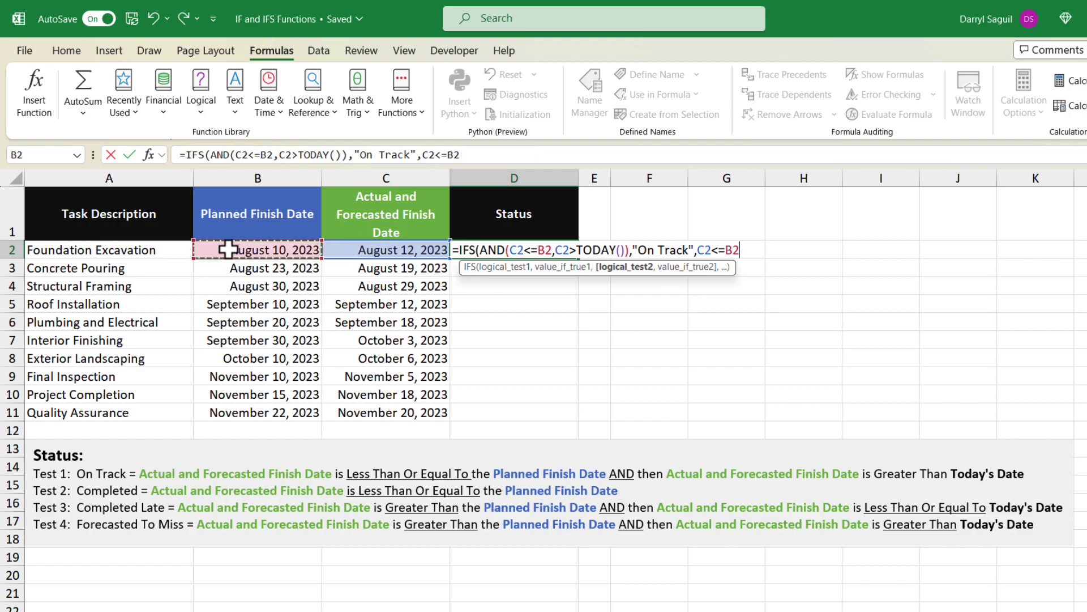
{"action": "type", "text": ",\""}
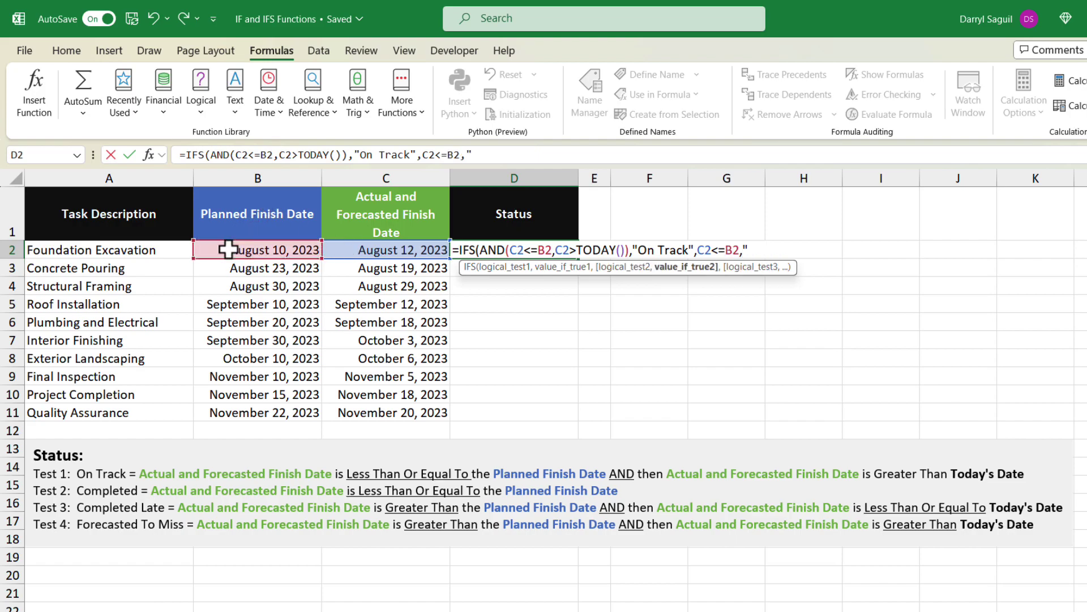
{"action": "type", "text": "Completed"}
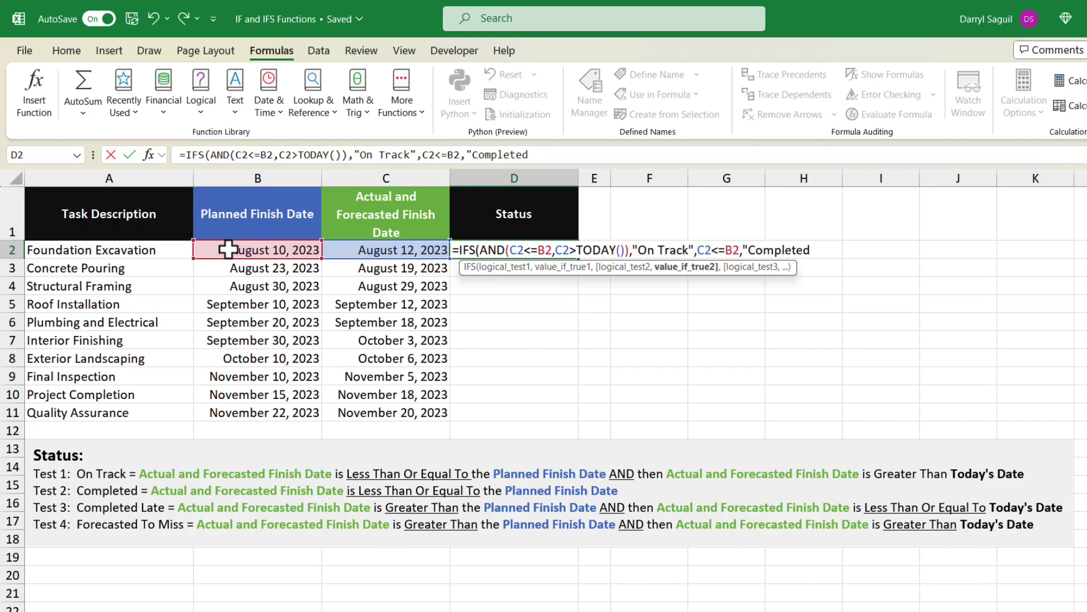
{"action": "type", "text": "\","}
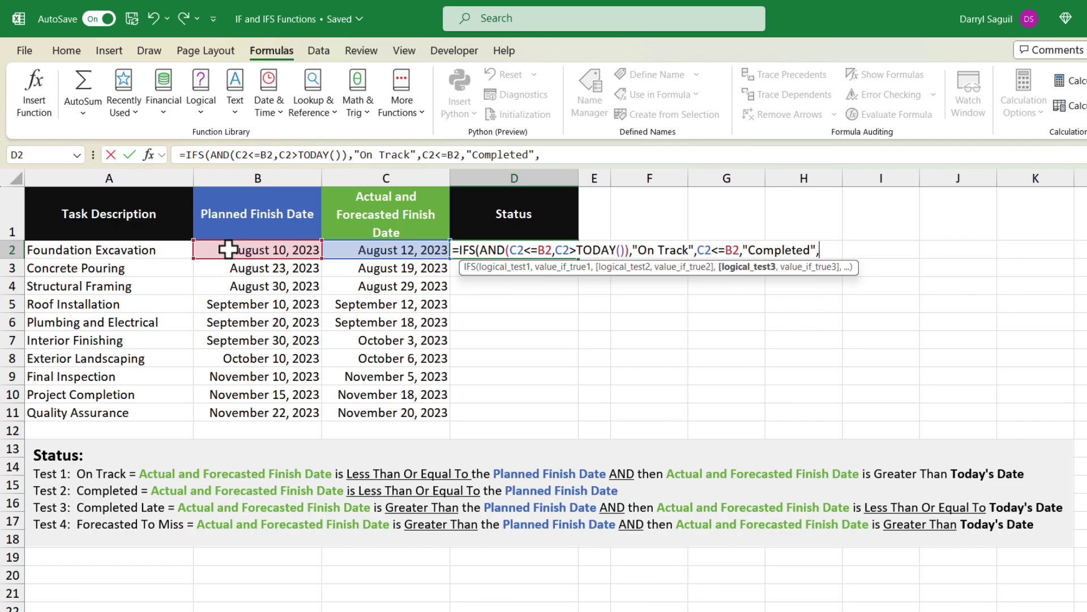
Start the third IFS test in D2's formula as an AND whose first condition is C2>B2.
{"action": "type", "text": "and("}
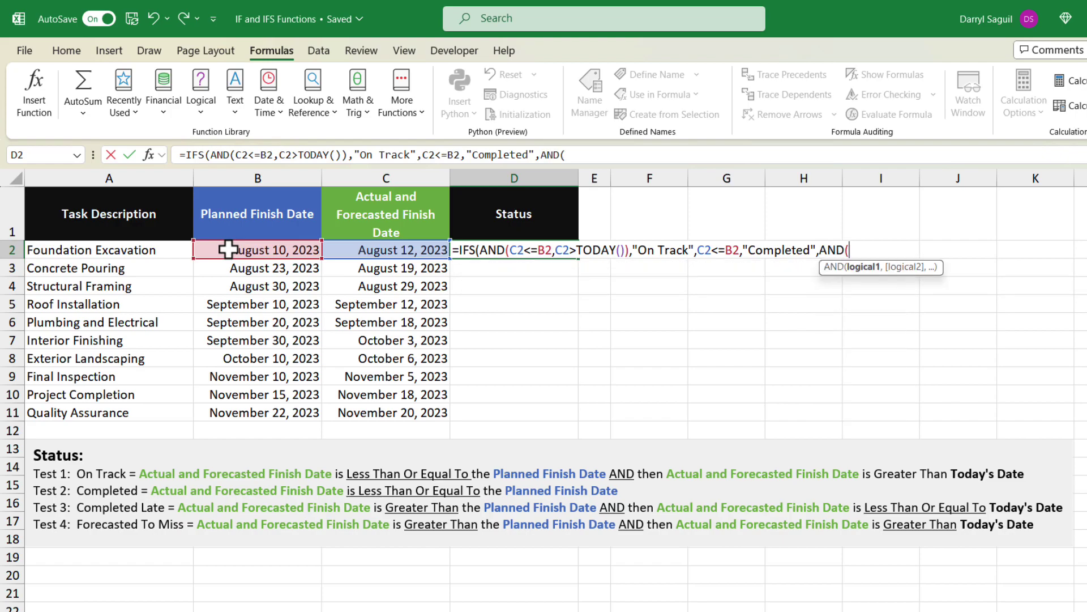
{"action": "left_click", "coordinate": [376, 248]}
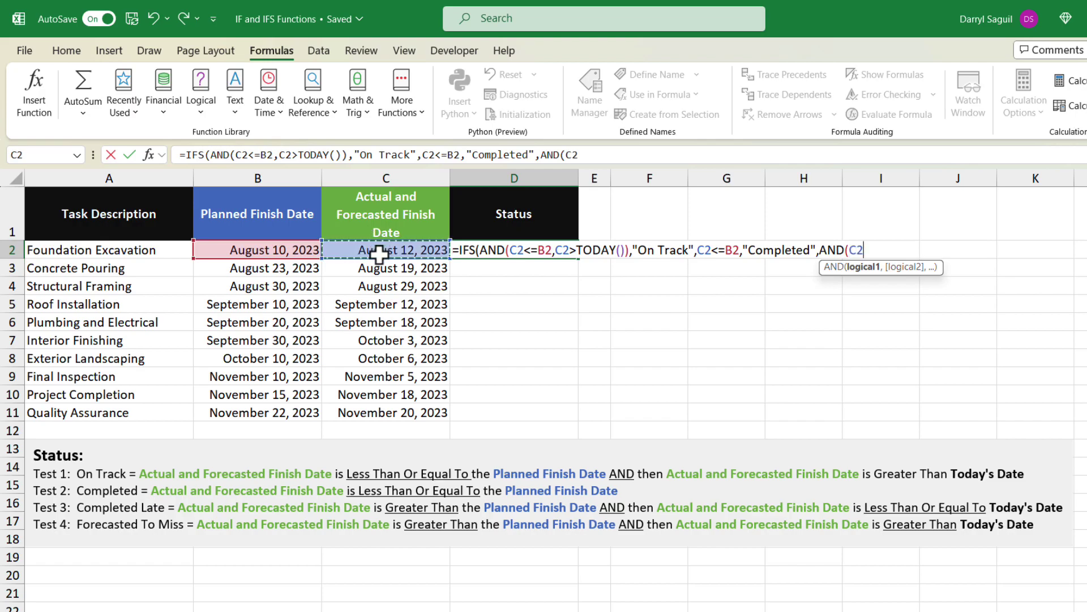
{"action": "type", "text": ">"}
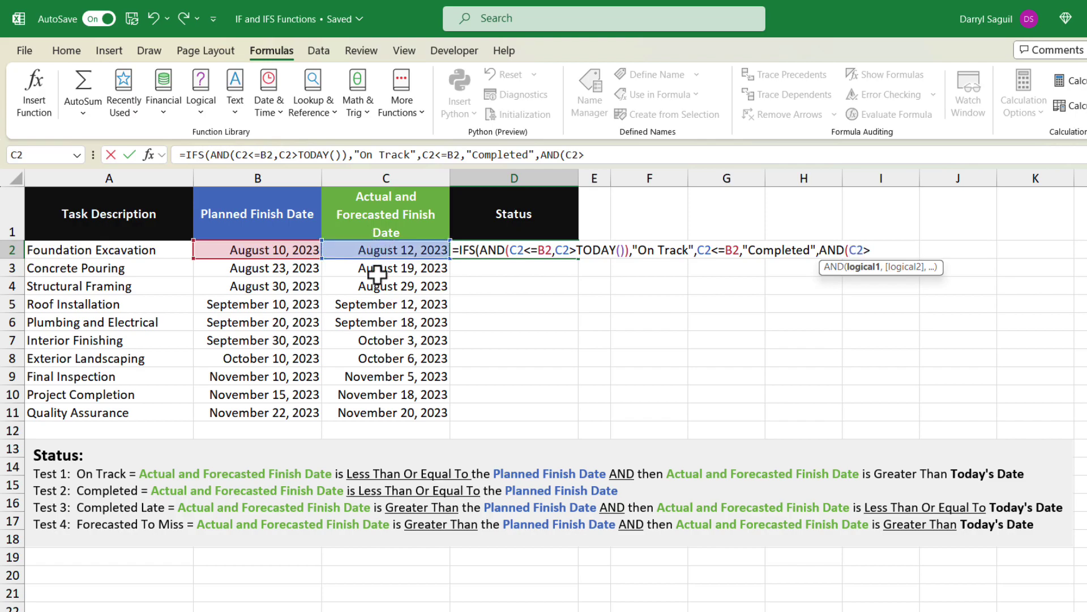
{"action": "left_click", "coordinate": [277, 249]}
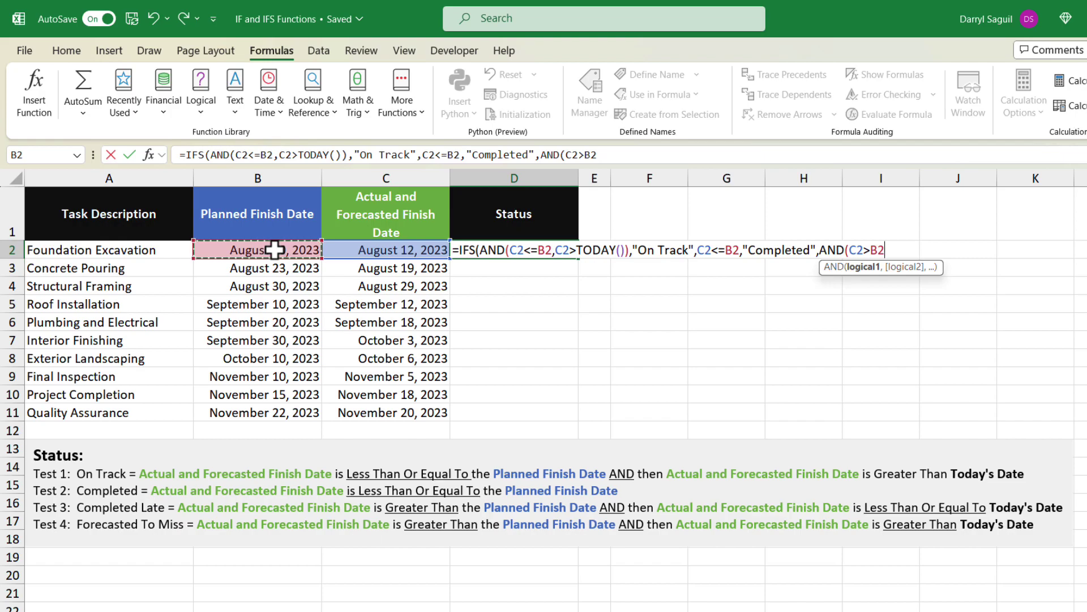
{"action": "type", "text": ","}
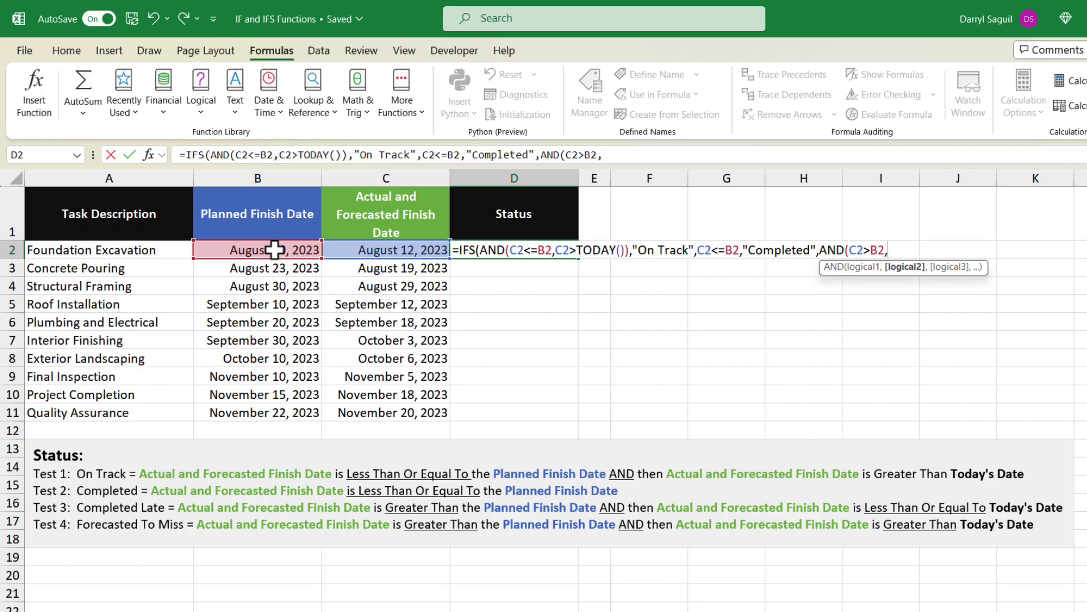
Complete the third AND test with the condition C2<=TODAY() and return "Completed Late".
{"action": "left_click", "coordinate": [369, 250]}
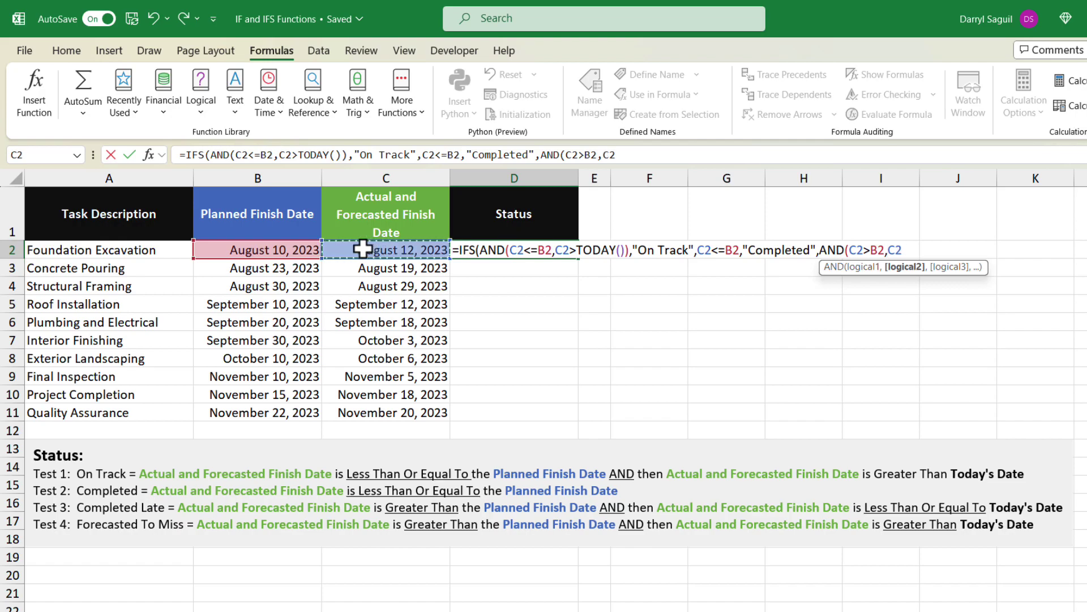
{"action": "type", "text": "<="}
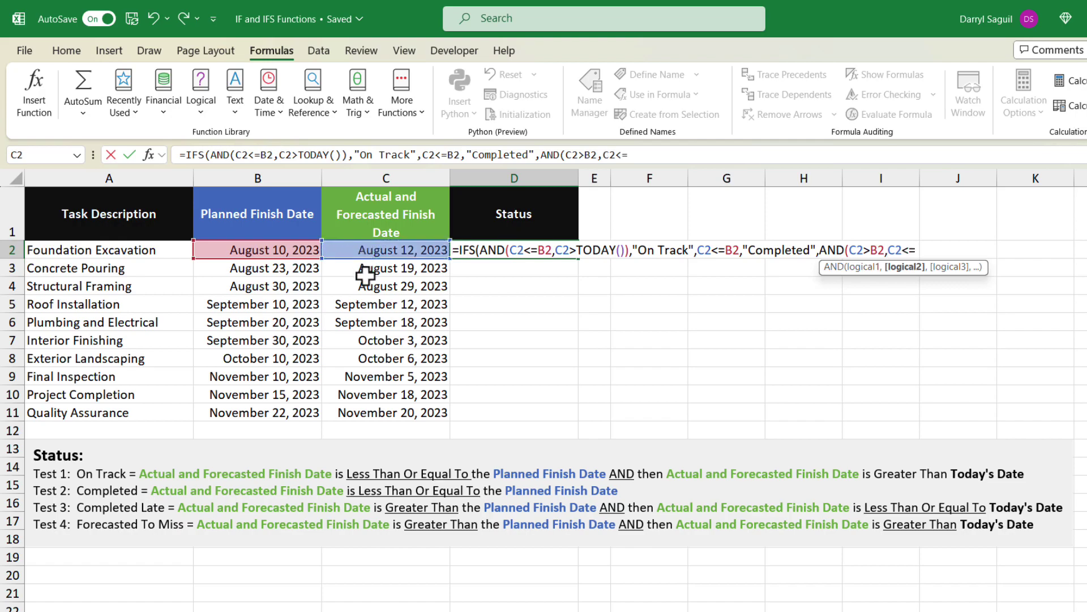
{"action": "type", "text": "today"}
{"action": "key", "text": "Tab"}
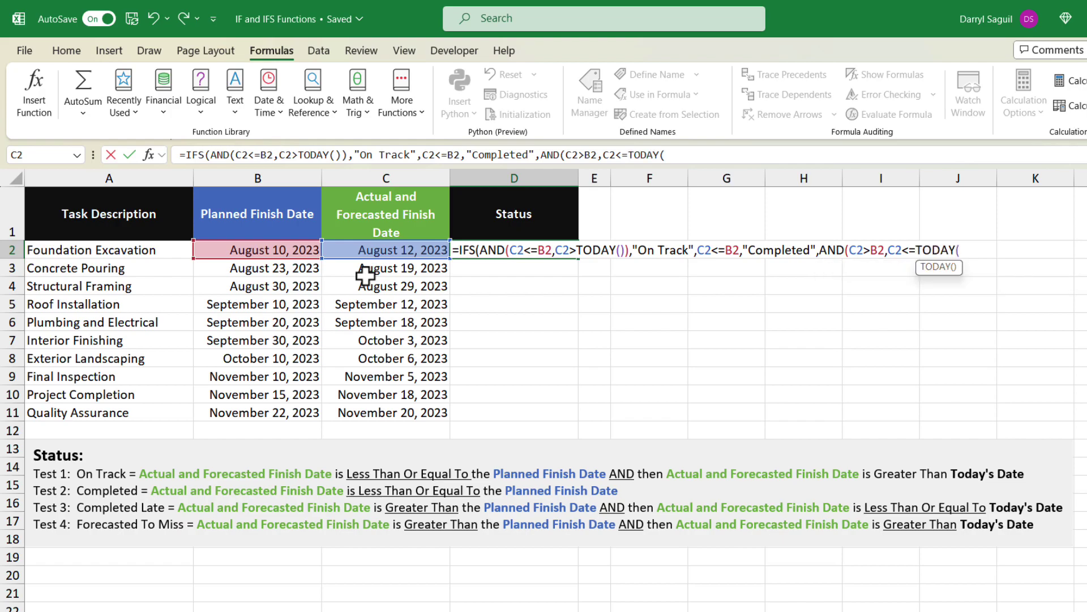
{"action": "type", "text": ")"}
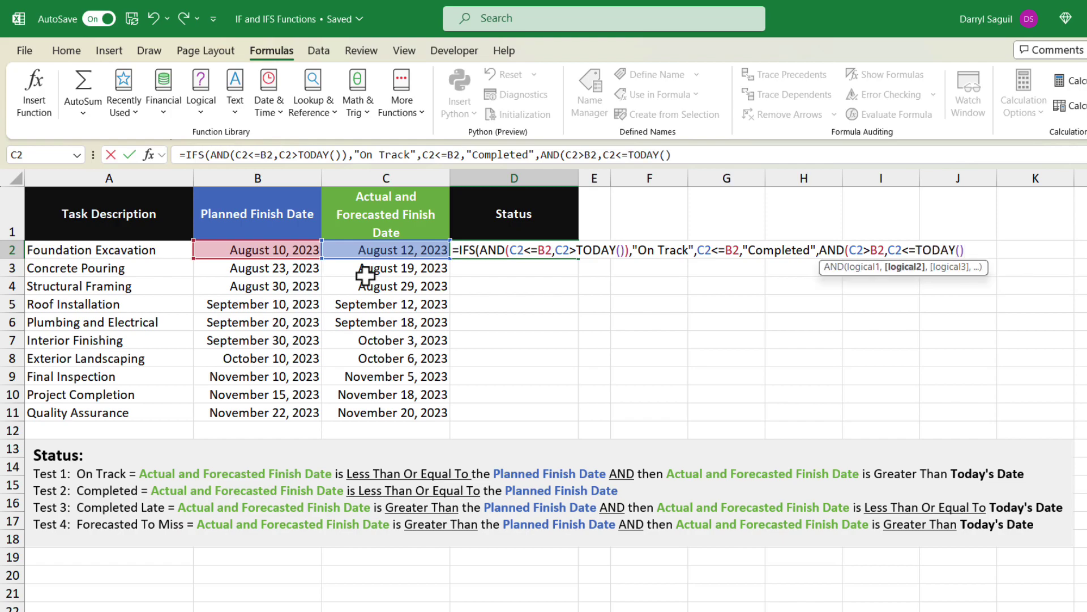
{"action": "type", "text": "),"}
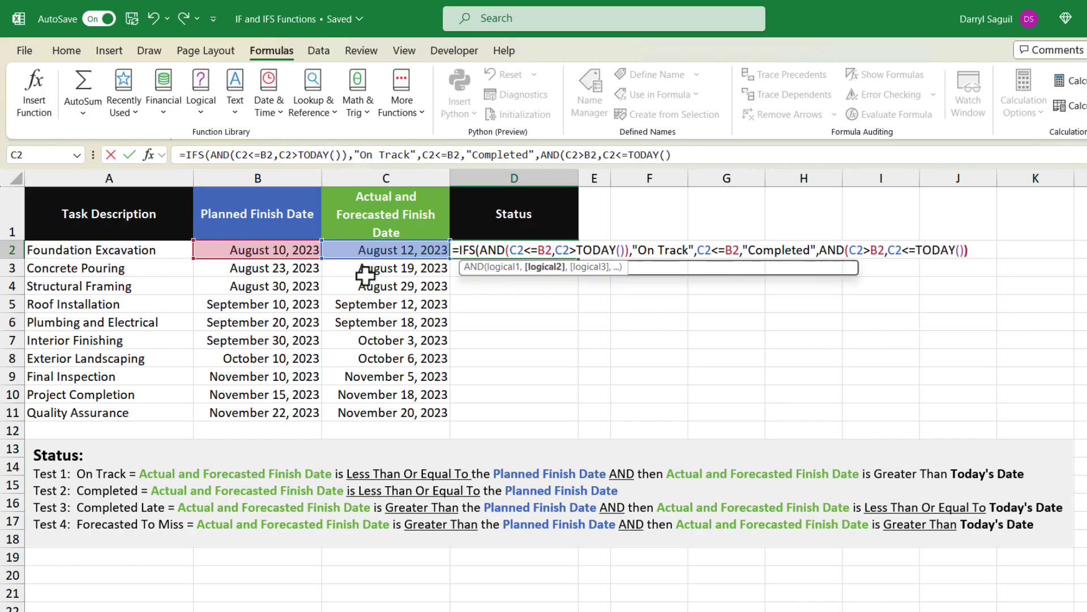
{"action": "type", "text": "\"Comp"}
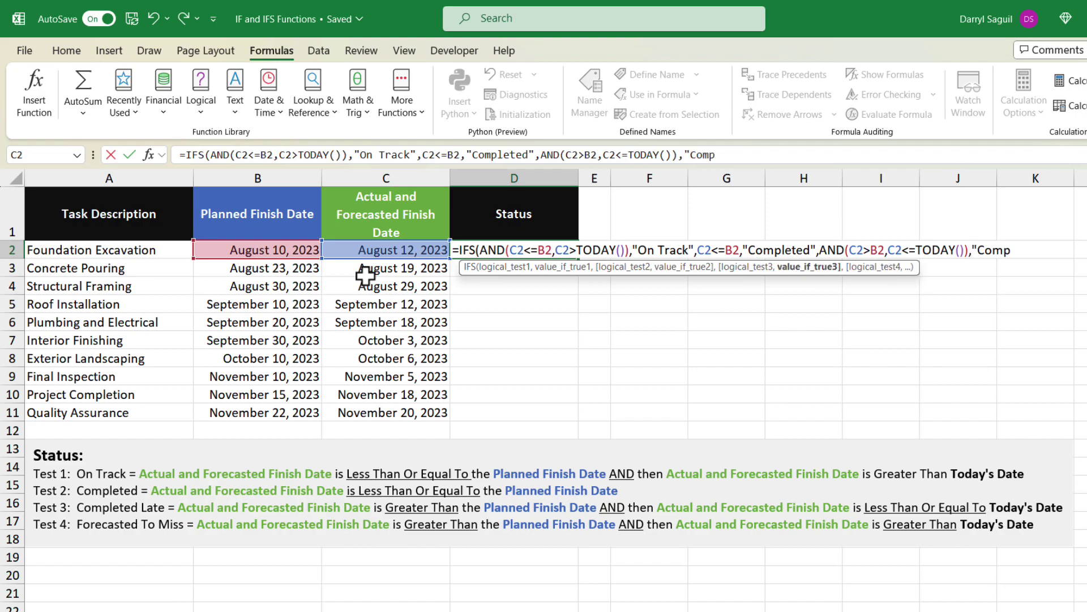
{"action": "type", "text": "leted Late\","}
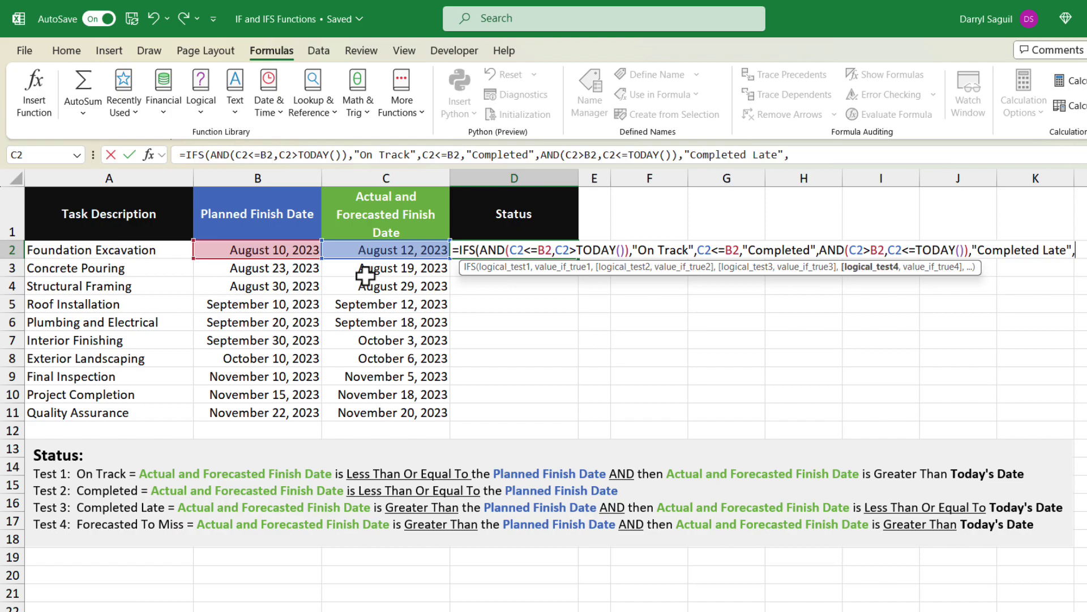
Start the fourth IFS test in D2's formula as an AND whose first condition is C2>B2.
{"action": "type", "text": "and"}
{"action": "key", "text": "Tab"}
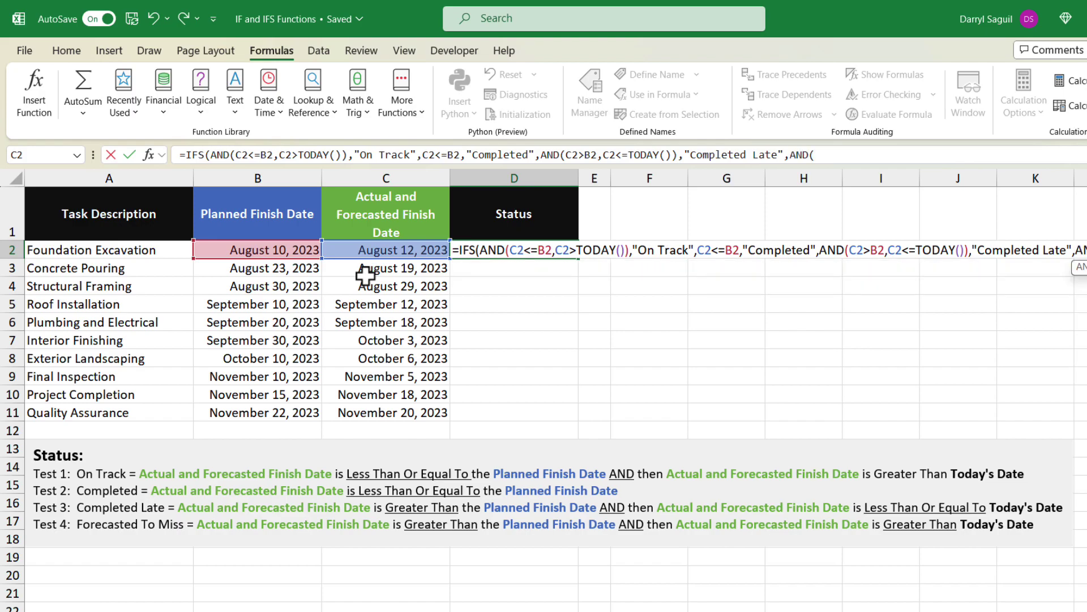
{"action": "left_click", "coordinate": [370, 248]}
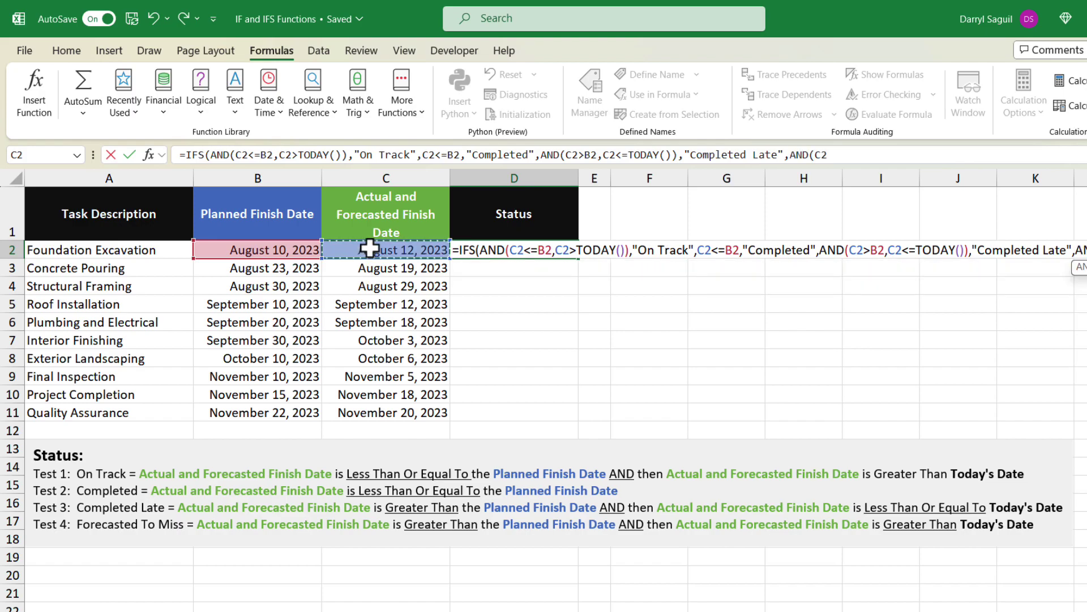
{"action": "type", "text": ">"}
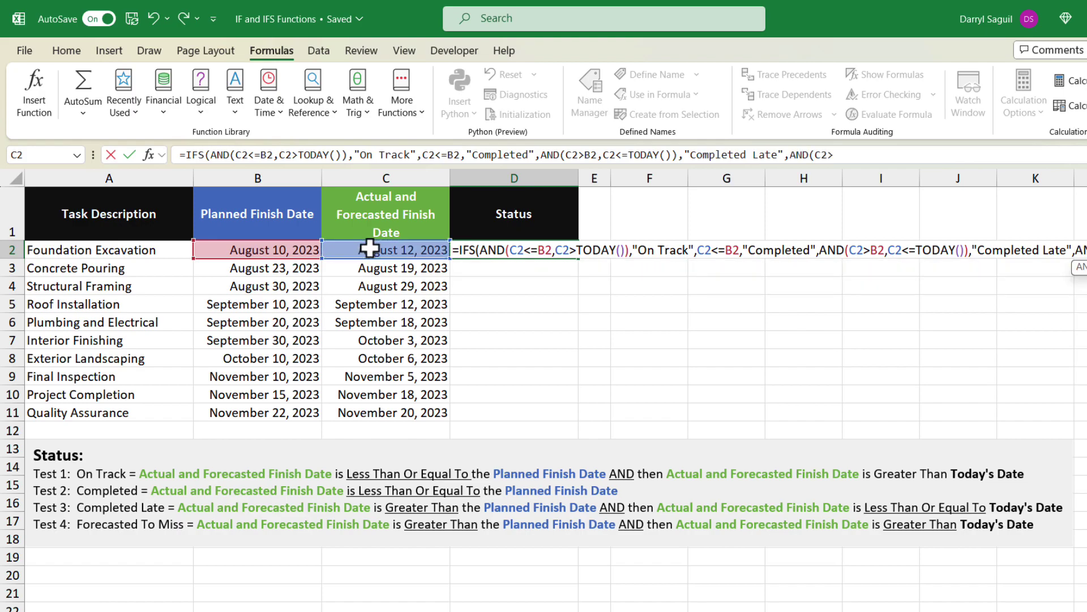
{"action": "left_click", "coordinate": [263, 249]}
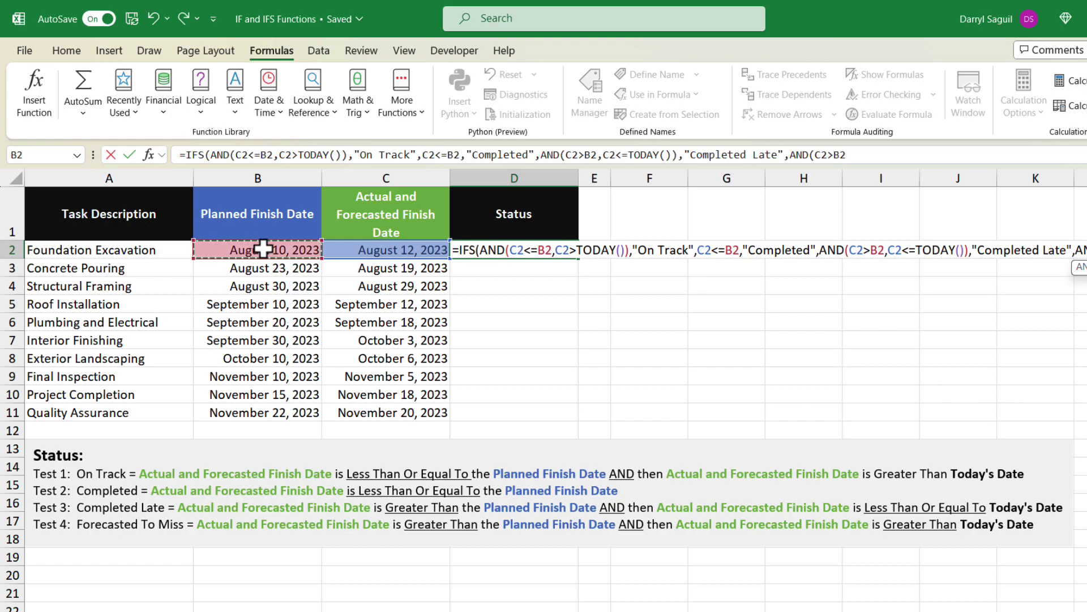
{"action": "type", "text": ","}
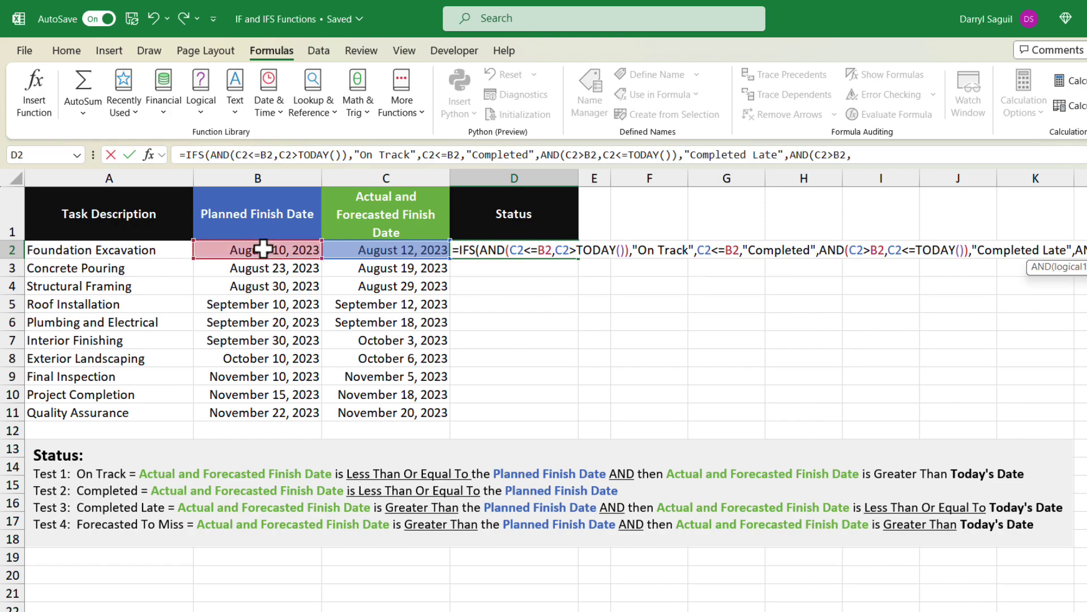
Complete the fourth AND test with the condition C2>TODAY(), return "Forecasted To Miss", and enter the finished IFS formula in D2.
{"action": "left_click", "coordinate": [388, 250]}
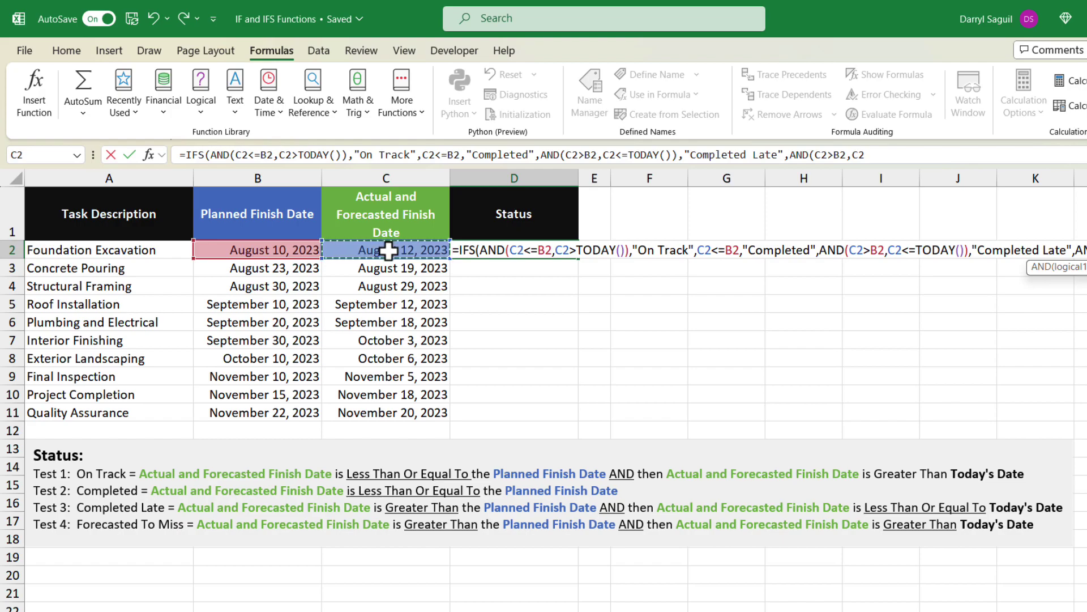
{"action": "type", "text": ">toda"}
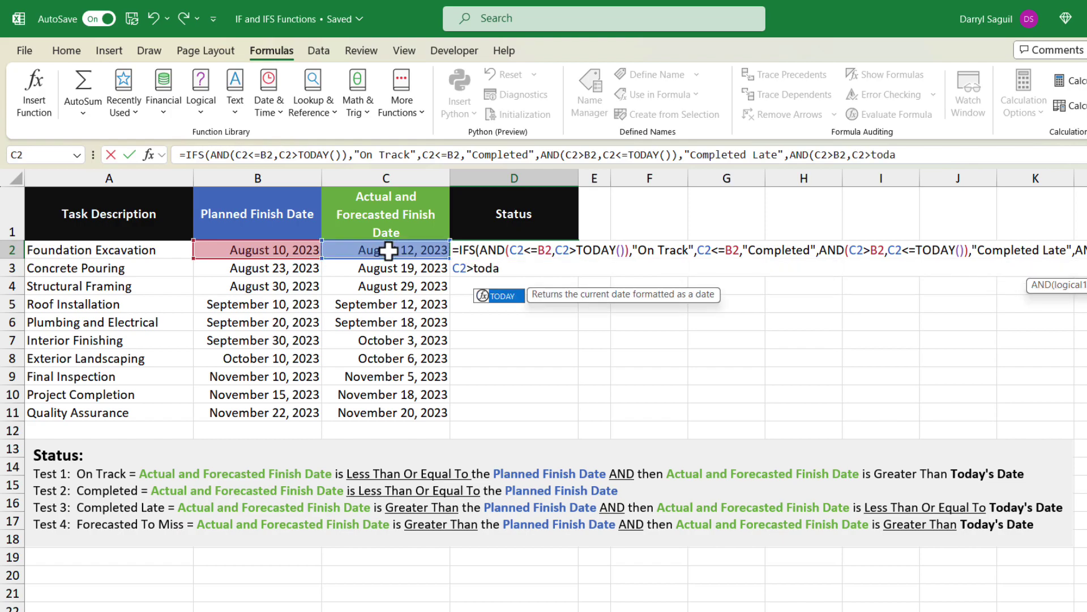
{"action": "key", "text": "Tab"}
{"action": "type", "text": ")"}
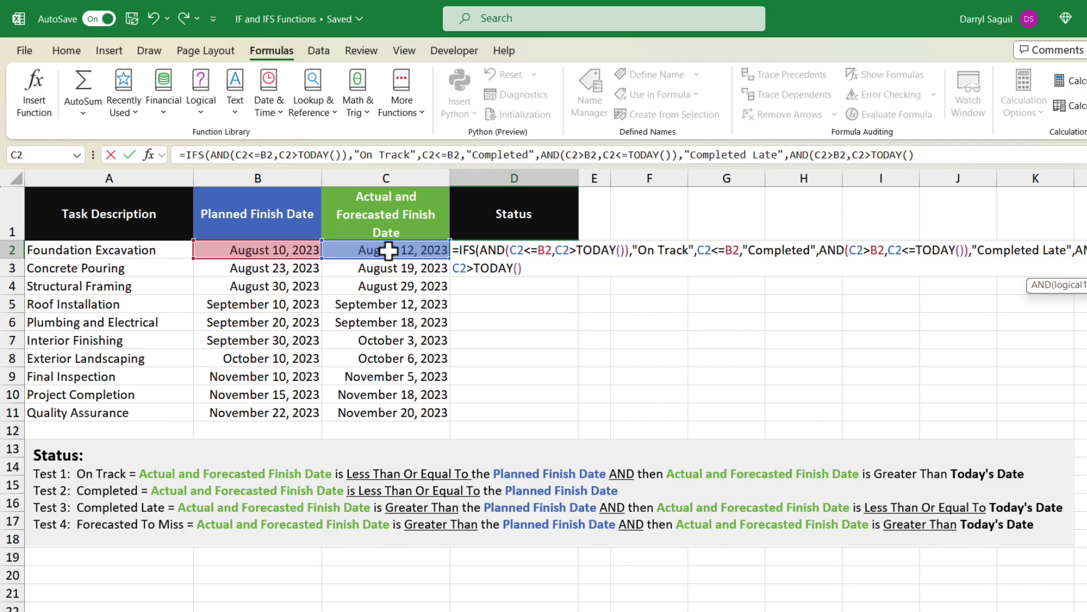
{"action": "type", "text": "),\""}
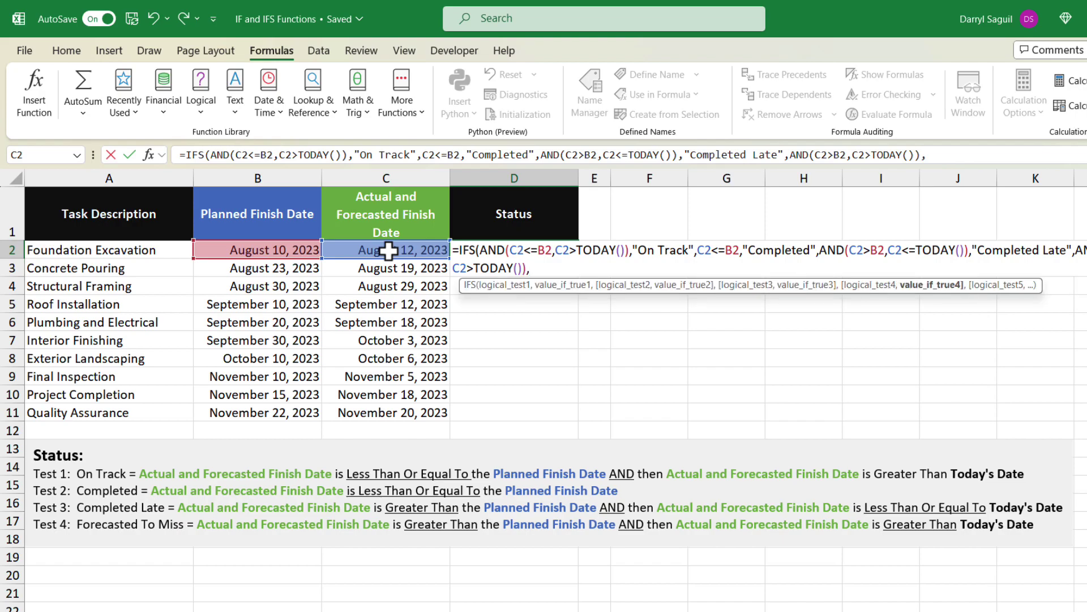
{"action": "type", "text": "Forecasted To "}
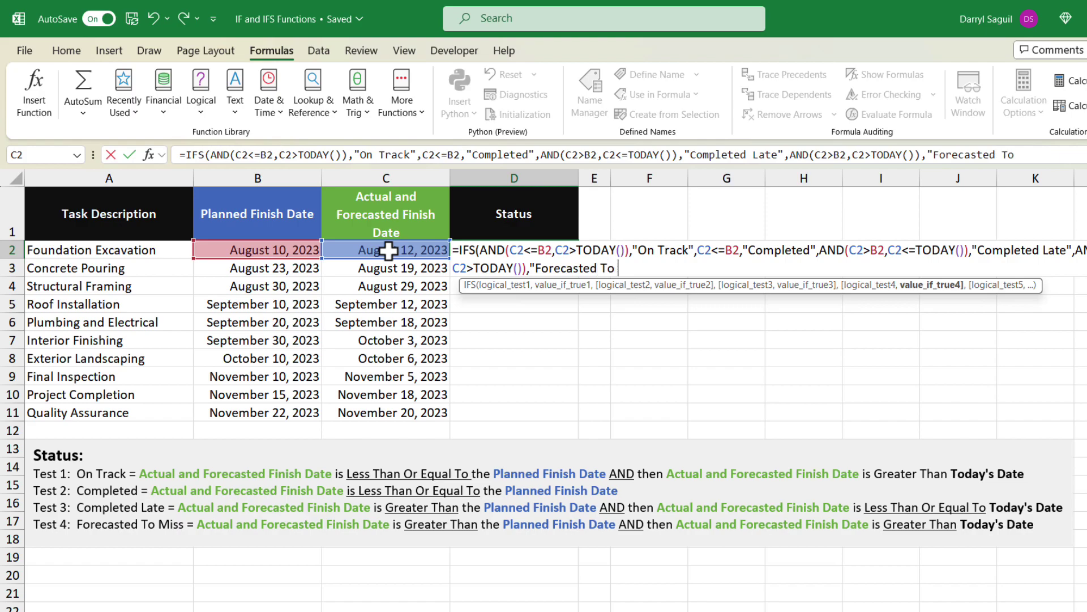
{"action": "type", "text": "Miss\")"}
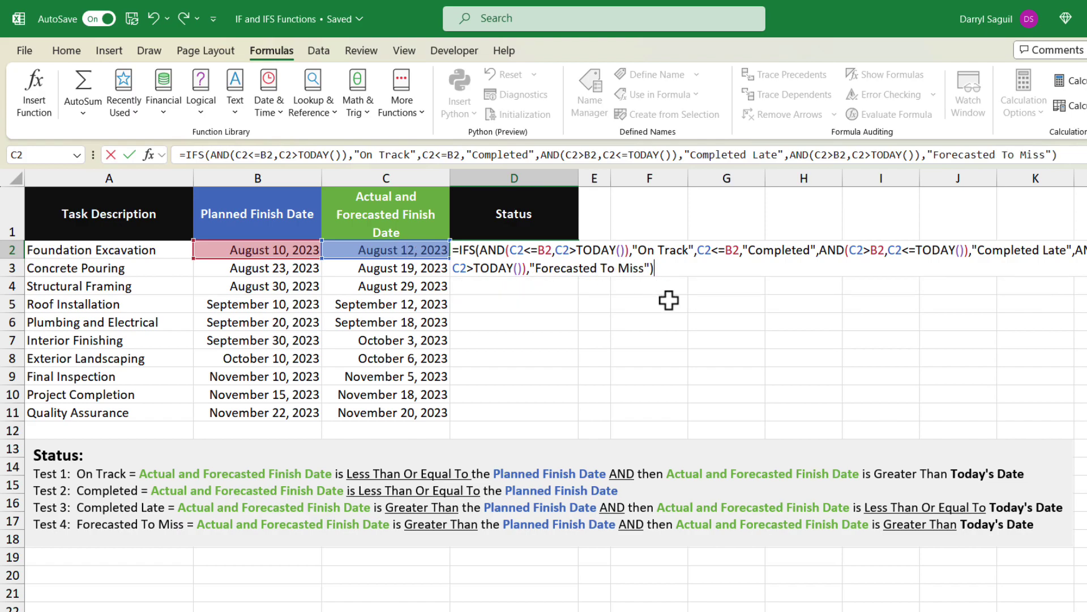
{"action": "key", "text": "Return"}
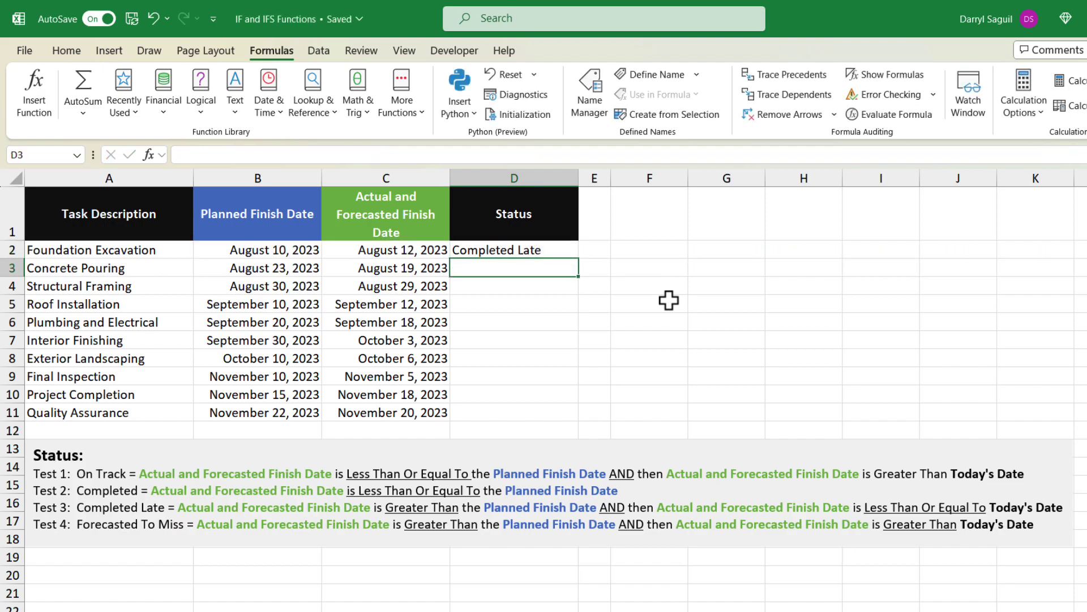
Fill the IFS formula from D2 down the Status column to D11.
{"action": "left_click", "coordinate": [569, 251]}
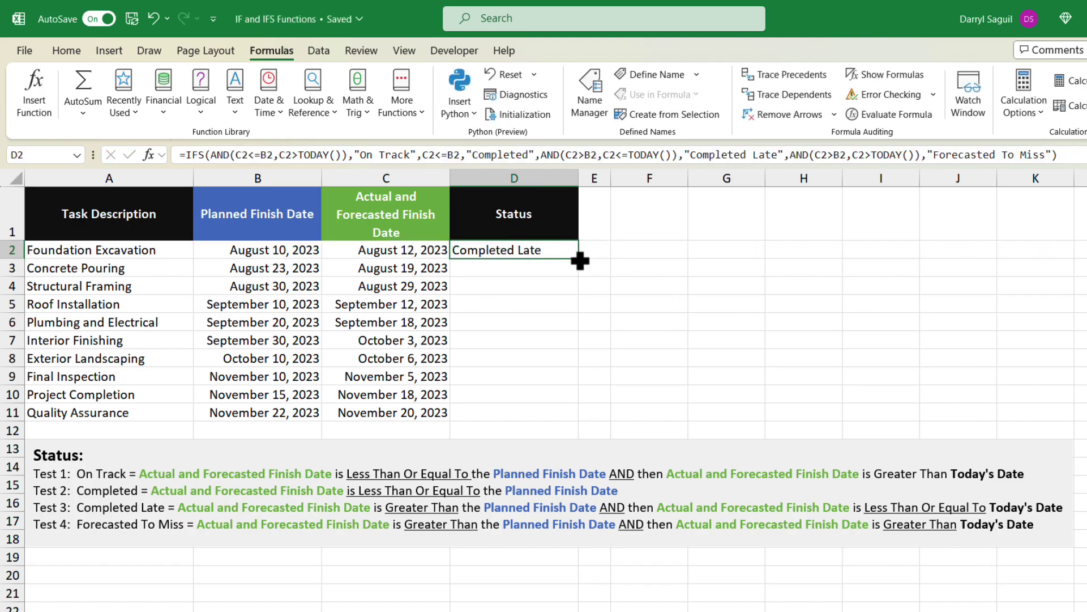
{"action": "double_click", "coordinate": [579, 261]}
{"action": "left_click", "coordinate": [640, 225]}
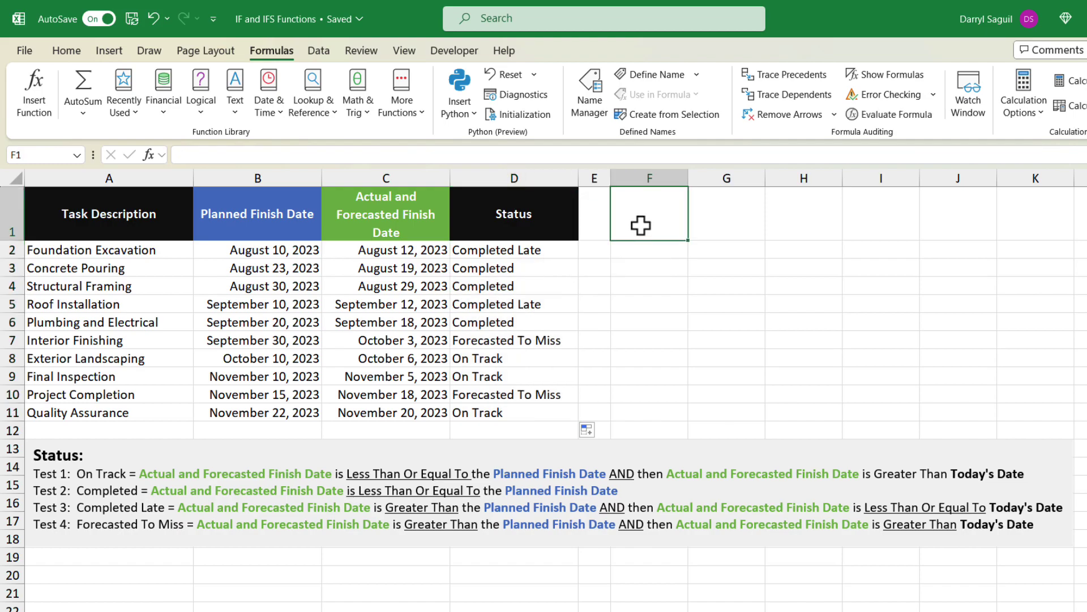
Evaluate the Roof Installation status formula in D5 step by step through its "On Track" and "Completed" tests.
{"action": "left_click", "coordinate": [553, 304]}
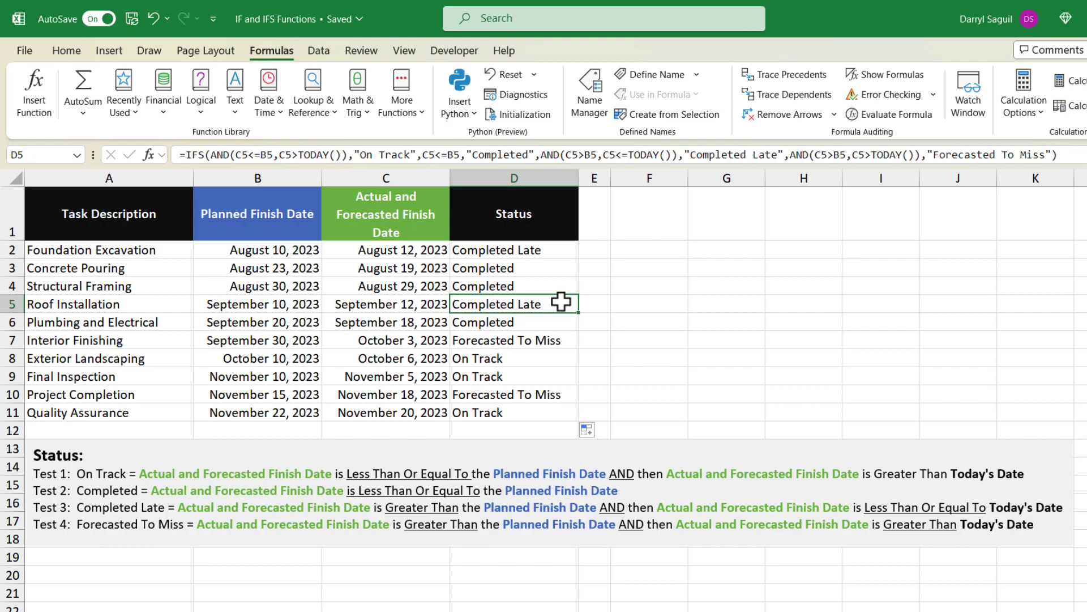
{"action": "left_click", "coordinate": [908, 116]}
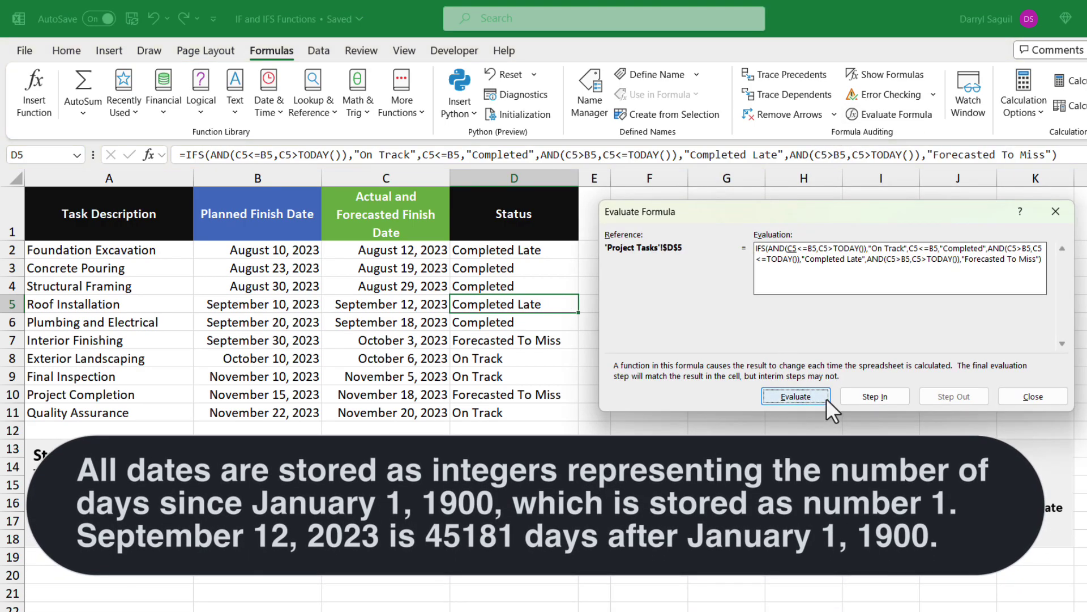
{"action": "left_click", "coordinate": [827, 398]}
{"action": "left_click", "coordinate": [827, 397]}
{"action": "left_click", "coordinate": [825, 398]}
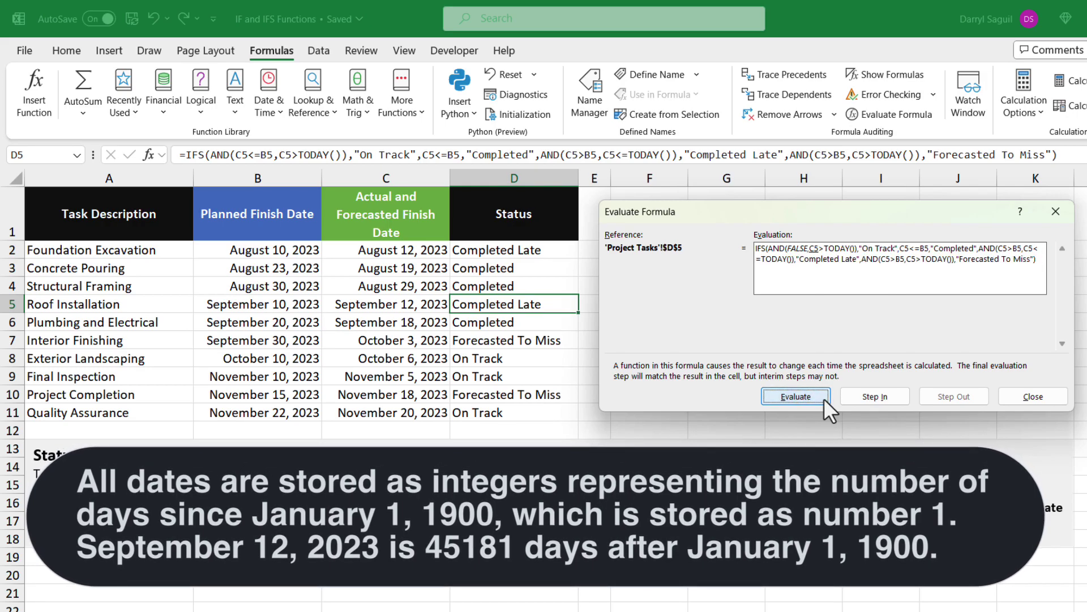
{"action": "left_click", "coordinate": [796, 397]}
{"action": "left_click", "coordinate": [797, 397]}
{"action": "left_click", "coordinate": [797, 396]}
{"action": "left_click", "coordinate": [796, 397]}
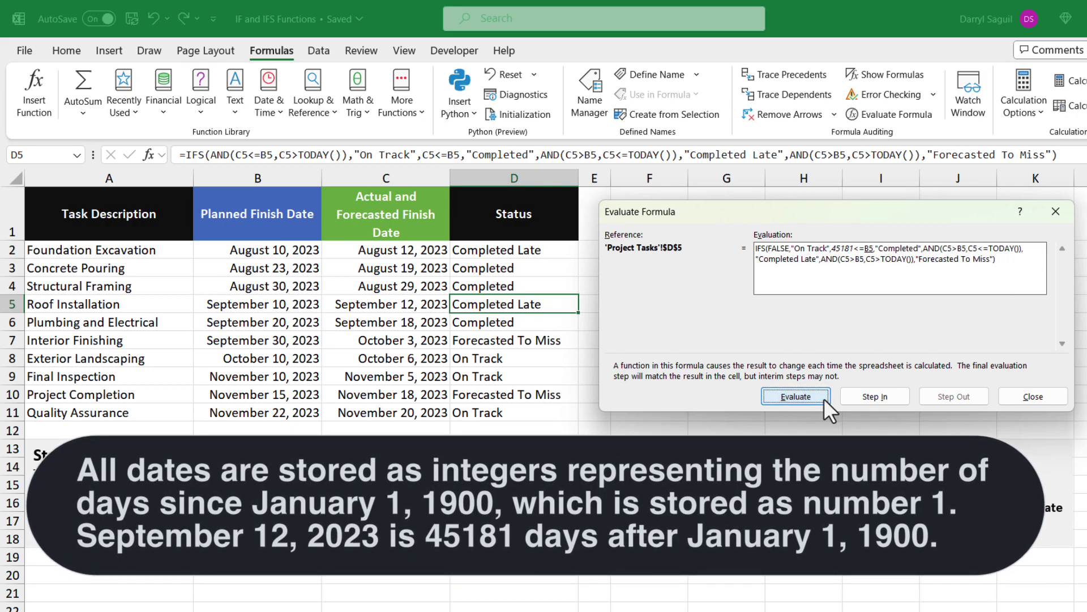
{"action": "left_click", "coordinate": [824, 399]}
{"action": "left_click", "coordinate": [823, 398]}
{"action": "left_click", "coordinate": [823, 399]}
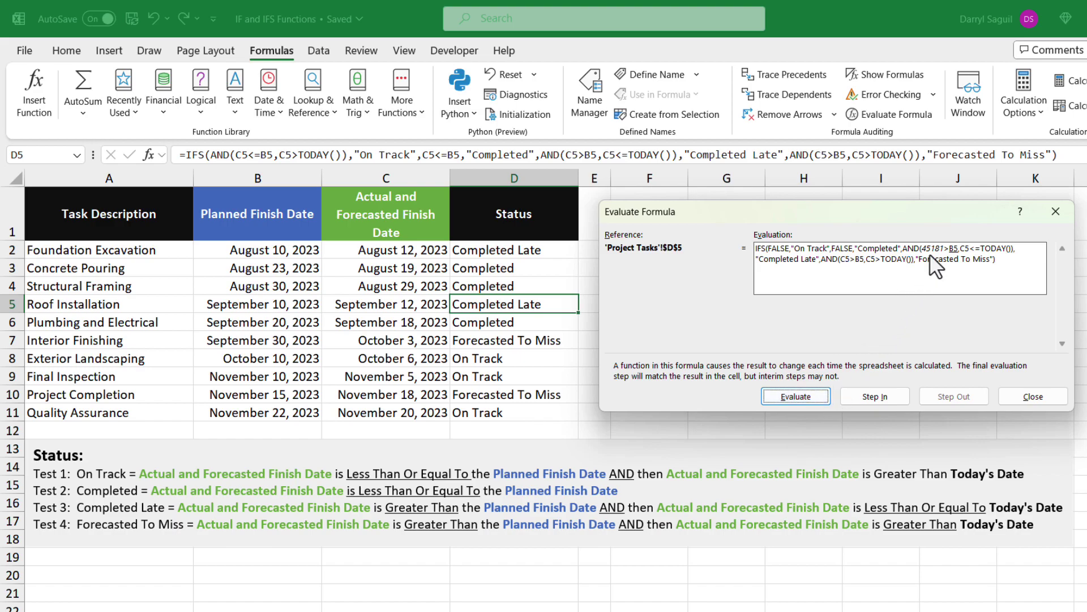
Continue evaluating D5's formula through the "Completed Late" and "Forecasted To Miss" tests to its final result, and close the evaluation.
{"action": "left_click", "coordinate": [813, 391]}
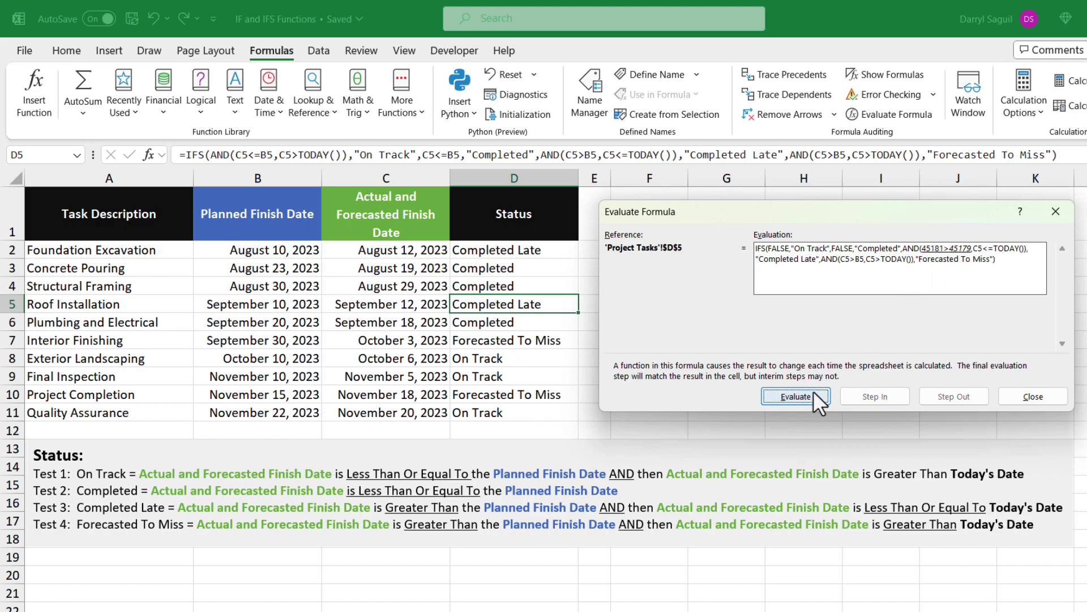
{"action": "left_click", "coordinate": [813, 392]}
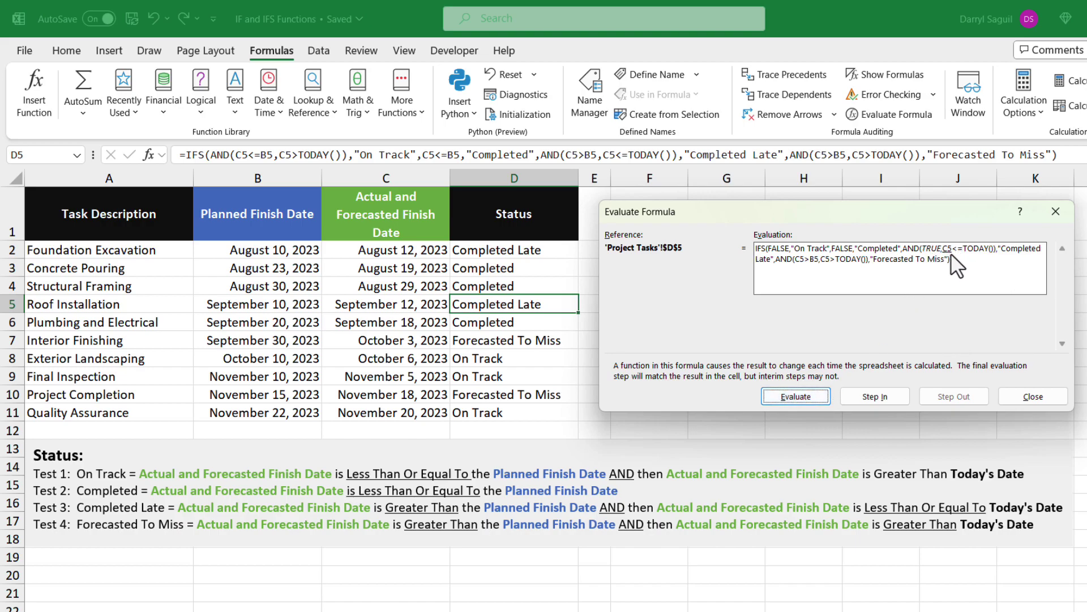
{"action": "left_click", "coordinate": [815, 396]}
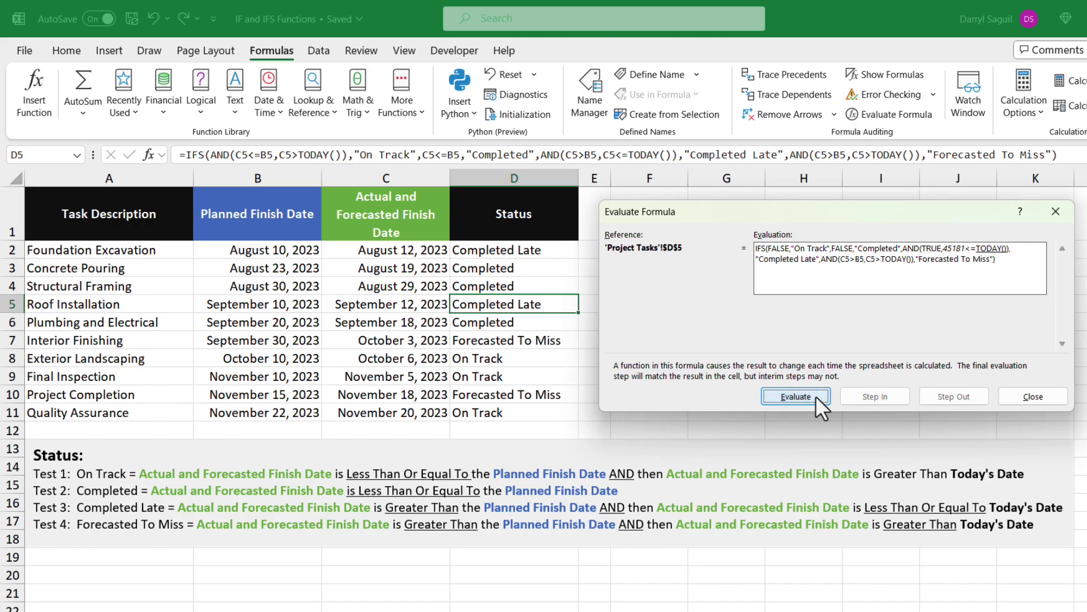
{"action": "left_click", "coordinate": [816, 395]}
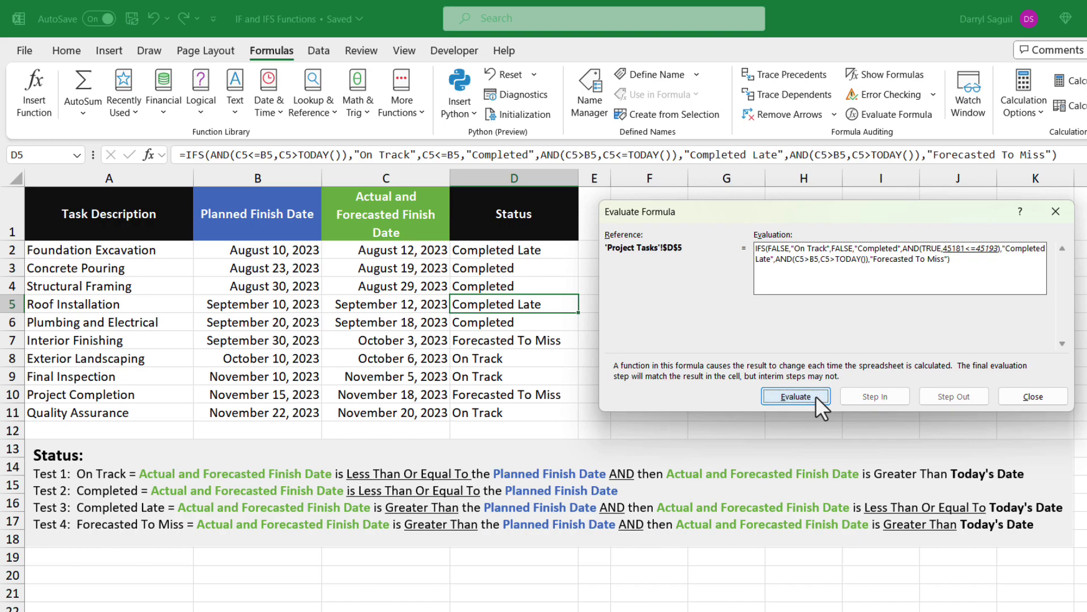
{"action": "left_click", "coordinate": [816, 395]}
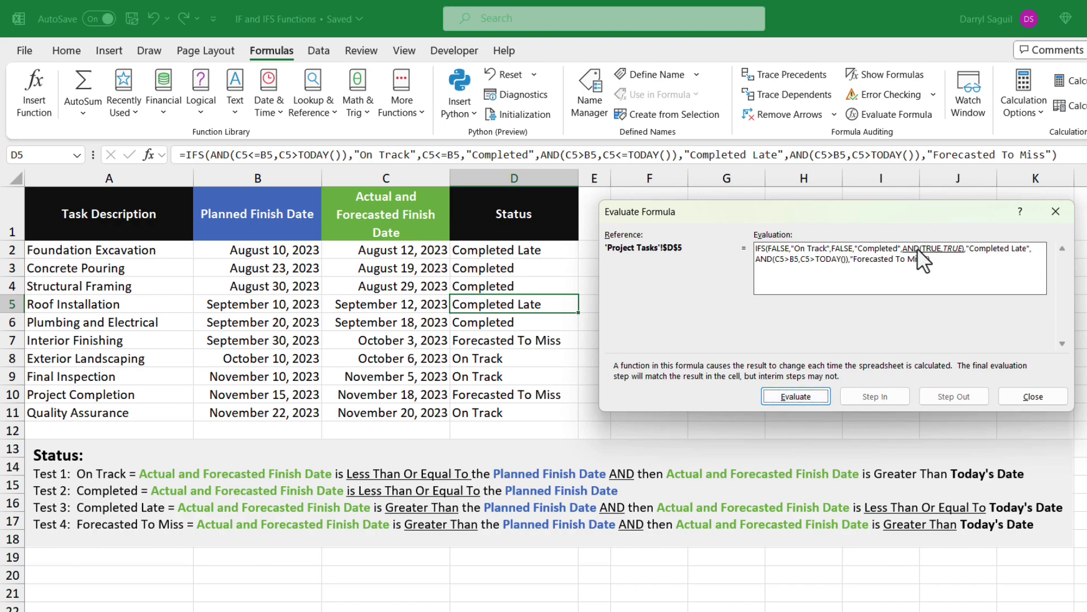
{"action": "left_click", "coordinate": [824, 395]}
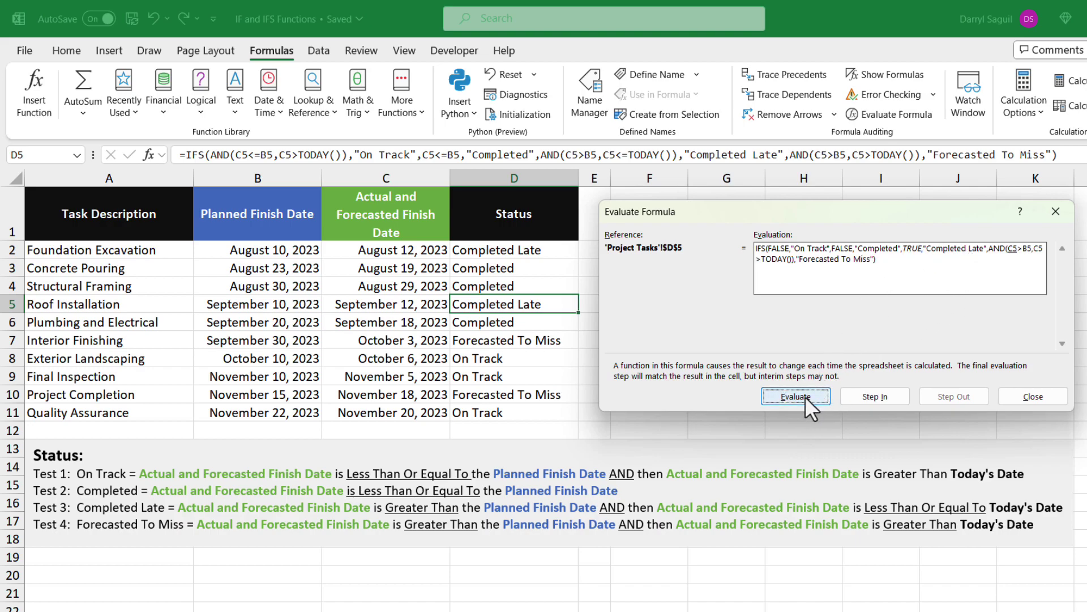
{"action": "left_click", "coordinate": [807, 397]}
{"action": "left_click", "coordinate": [806, 397]}
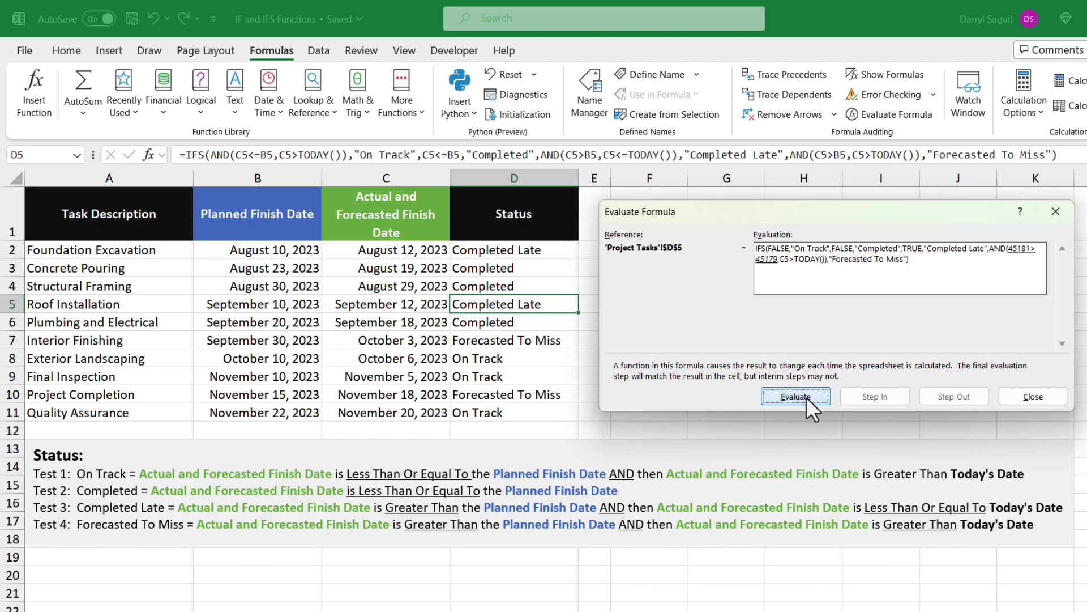
{"action": "left_click", "coordinate": [806, 397]}
{"action": "left_click", "coordinate": [806, 397]}
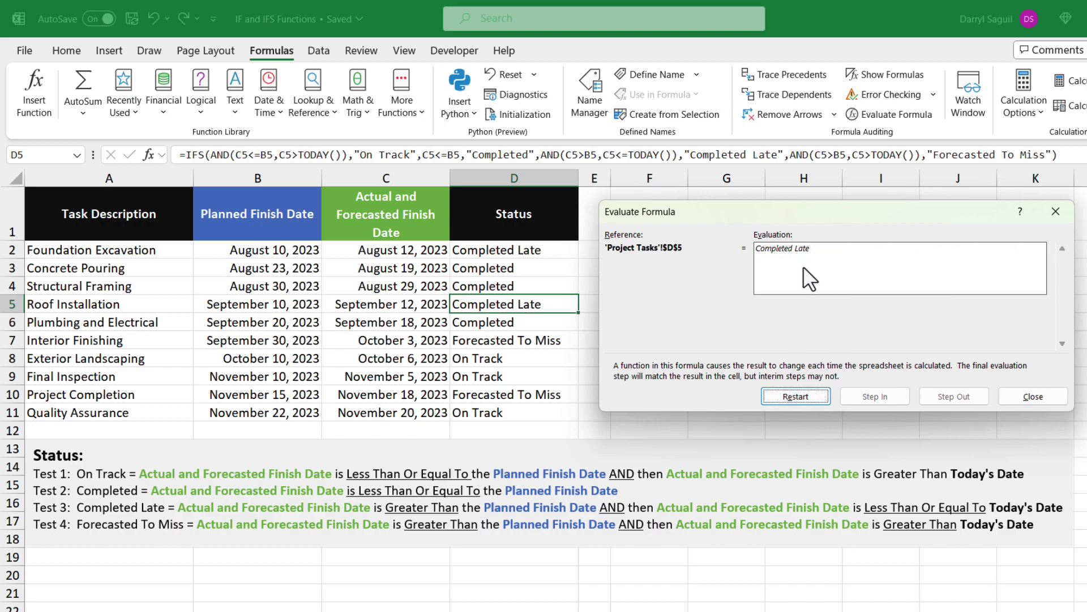
{"action": "left_click", "coordinate": [1044, 397]}
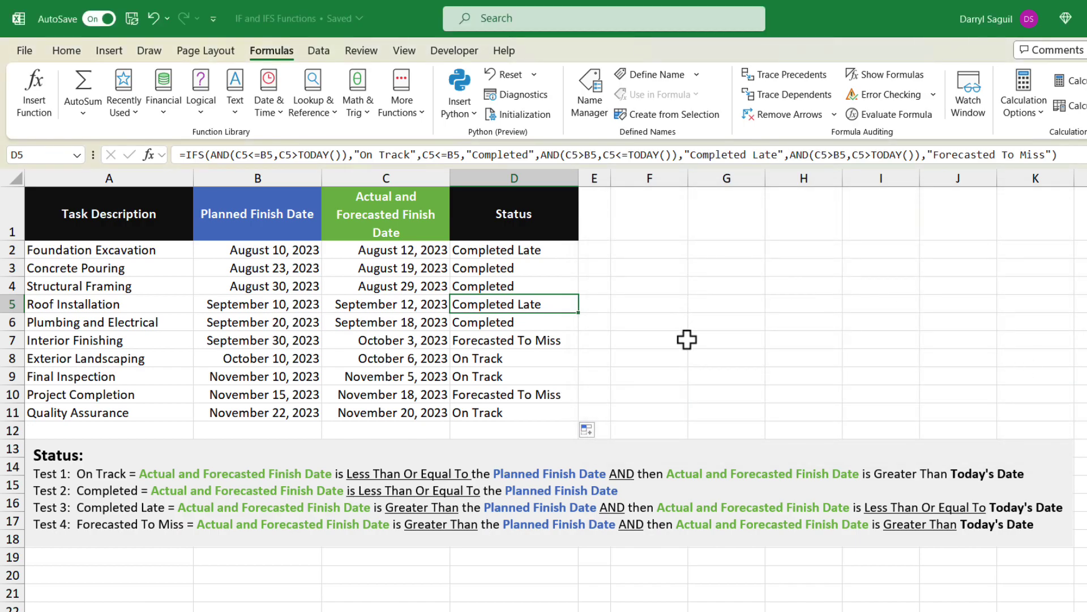
Evaluate the Project Completion status formula in D10 step by step through its first three IFS tests.
{"action": "left_click", "coordinate": [554, 394]}
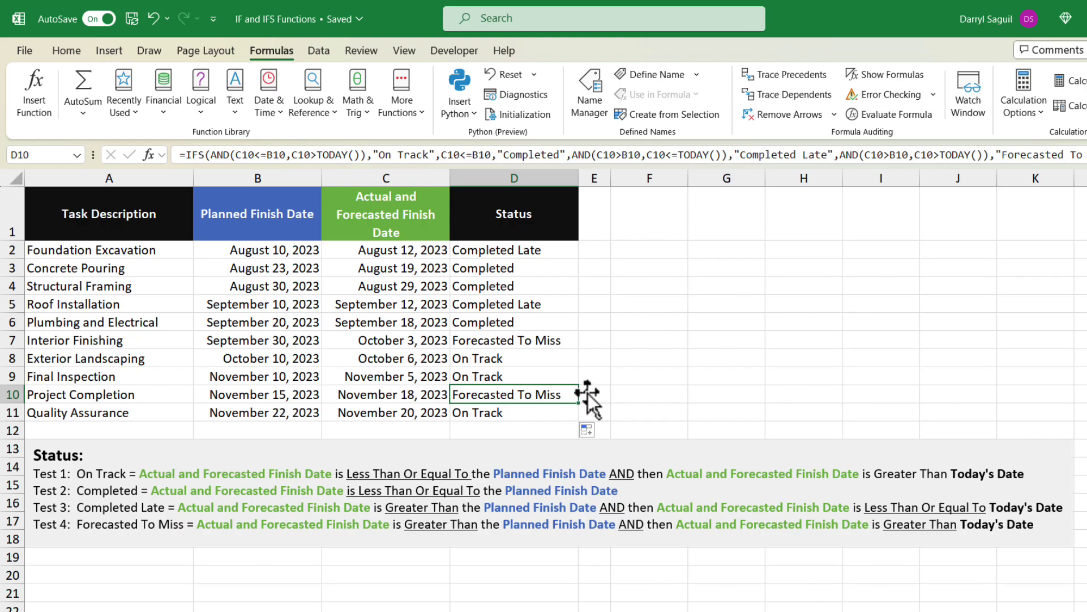
{"action": "left_click", "coordinate": [890, 114]}
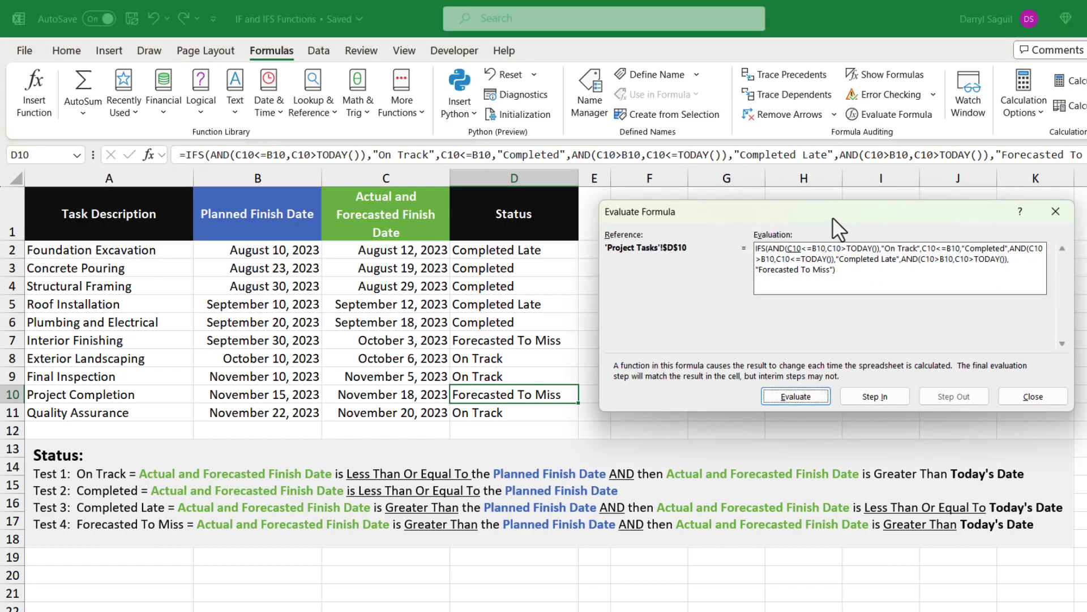
{"action": "left_click", "coordinate": [820, 397]}
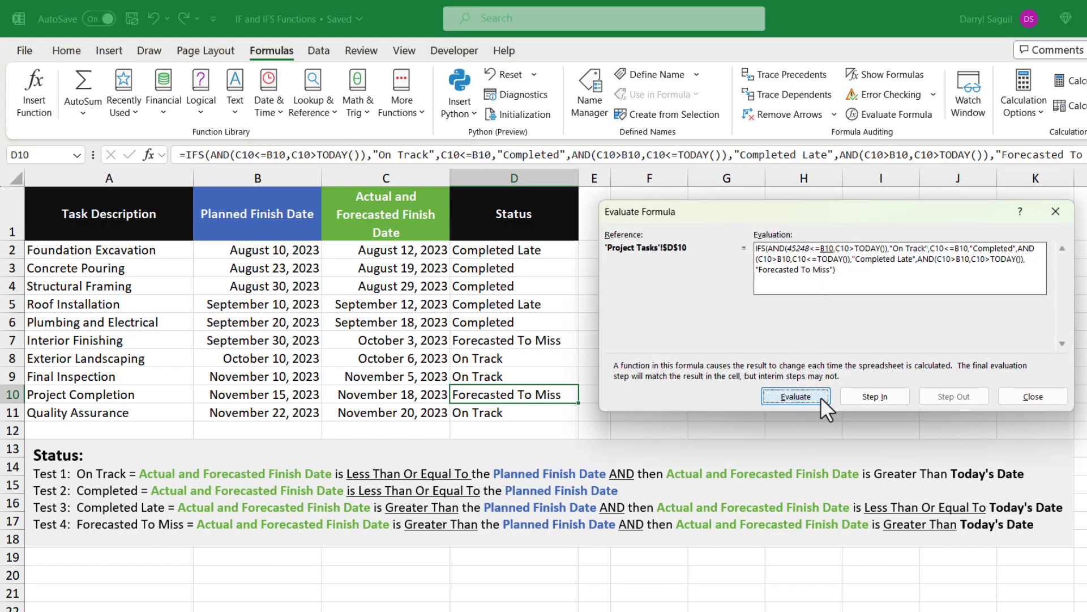
{"action": "left_click", "coordinate": [821, 397]}
{"action": "left_click", "coordinate": [821, 397]}
{"action": "left_click", "coordinate": [821, 396]}
{"action": "left_click", "coordinate": [821, 397]}
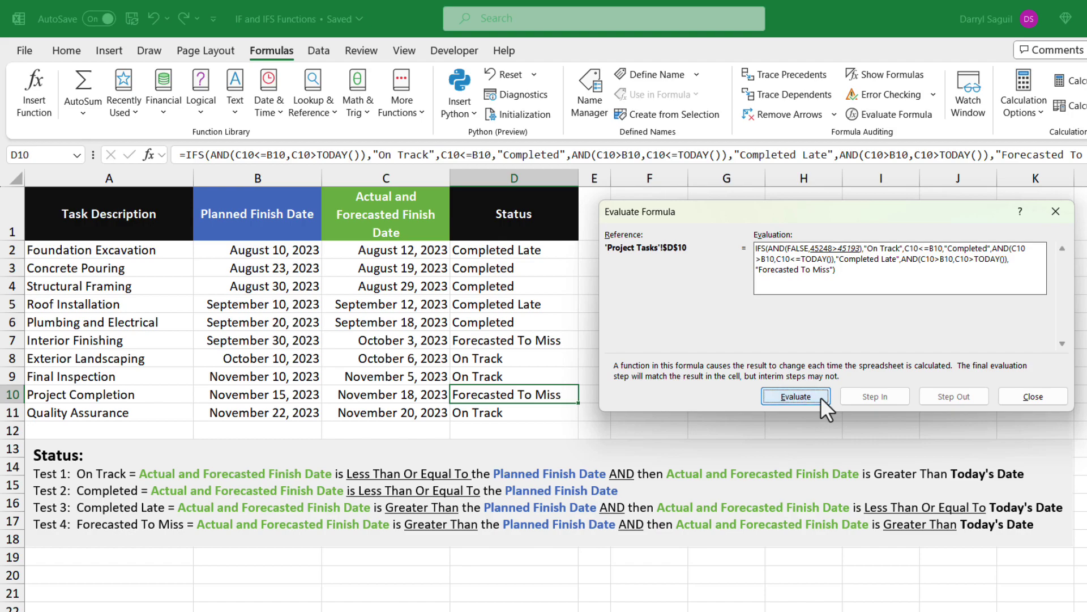
{"action": "left_click", "coordinate": [821, 397]}
{"action": "left_click", "coordinate": [821, 398]}
{"action": "left_click", "coordinate": [821, 397]}
{"action": "left_click", "coordinate": [821, 397]}
{"action": "left_click", "coordinate": [821, 397]}
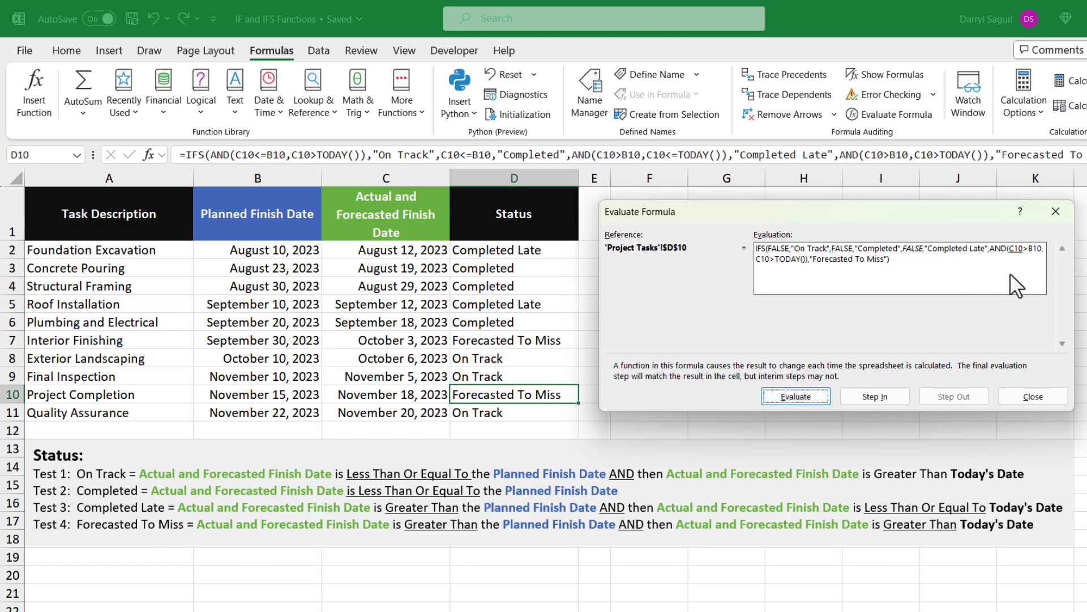
Continue evaluating D10's formula through the fourth AND test to its final result, and close the evaluation.
{"action": "left_click", "coordinate": [809, 393]}
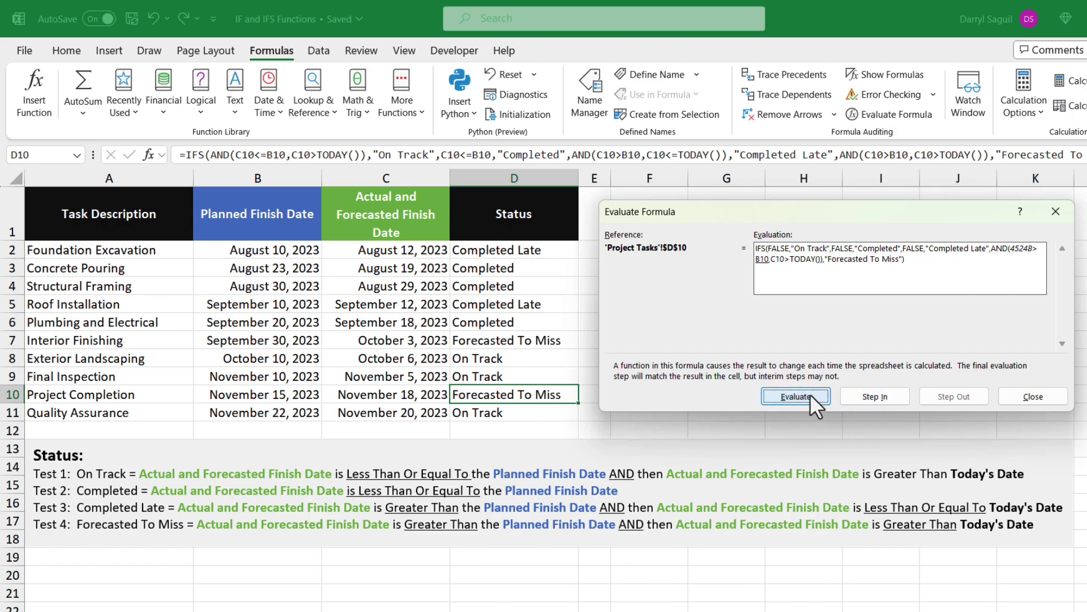
{"action": "left_click", "coordinate": [811, 394]}
{"action": "left_click", "coordinate": [815, 393]}
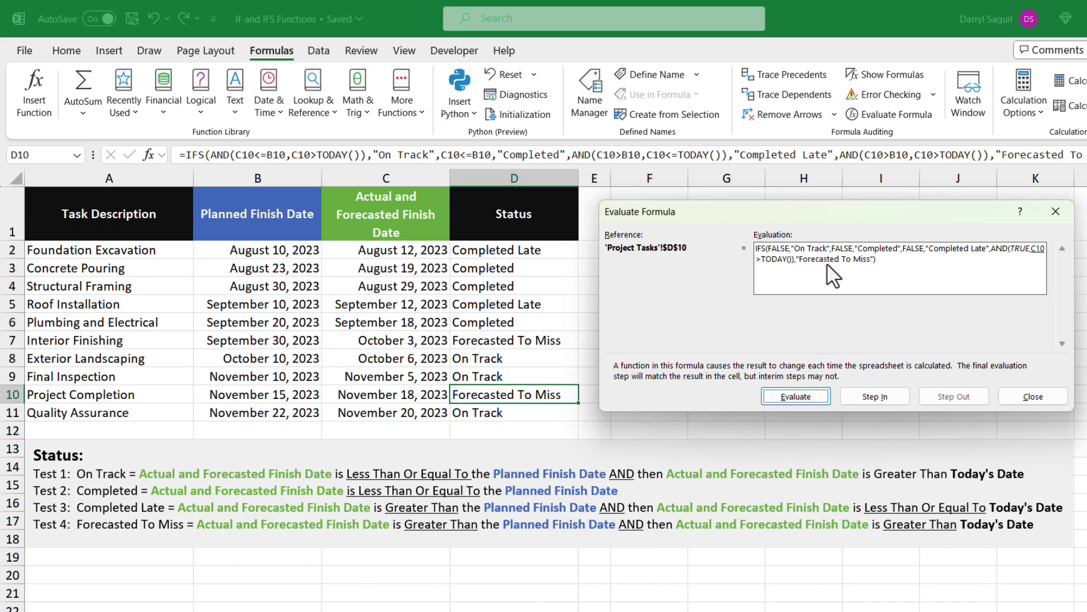
{"action": "left_click", "coordinate": [822, 395]}
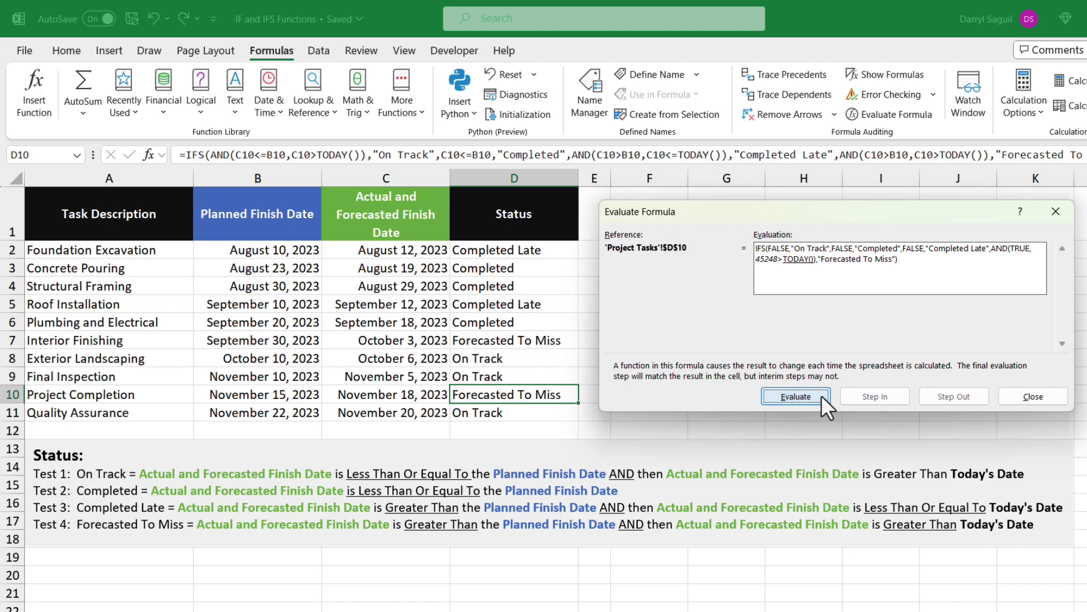
{"action": "left_click", "coordinate": [821, 396]}
{"action": "left_click", "coordinate": [821, 395]}
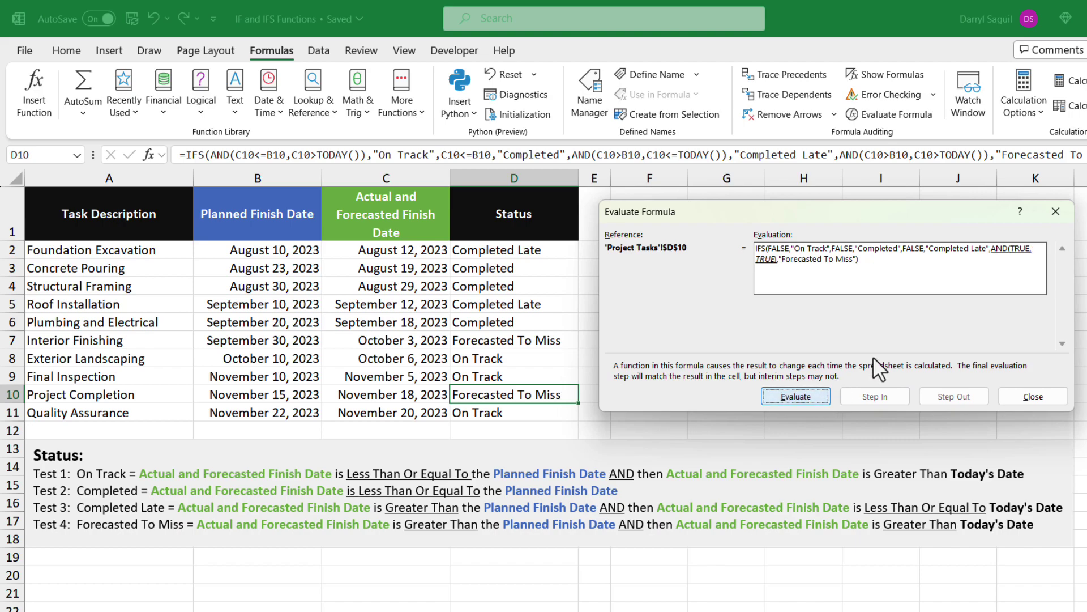
{"action": "left_click", "coordinate": [815, 395]}
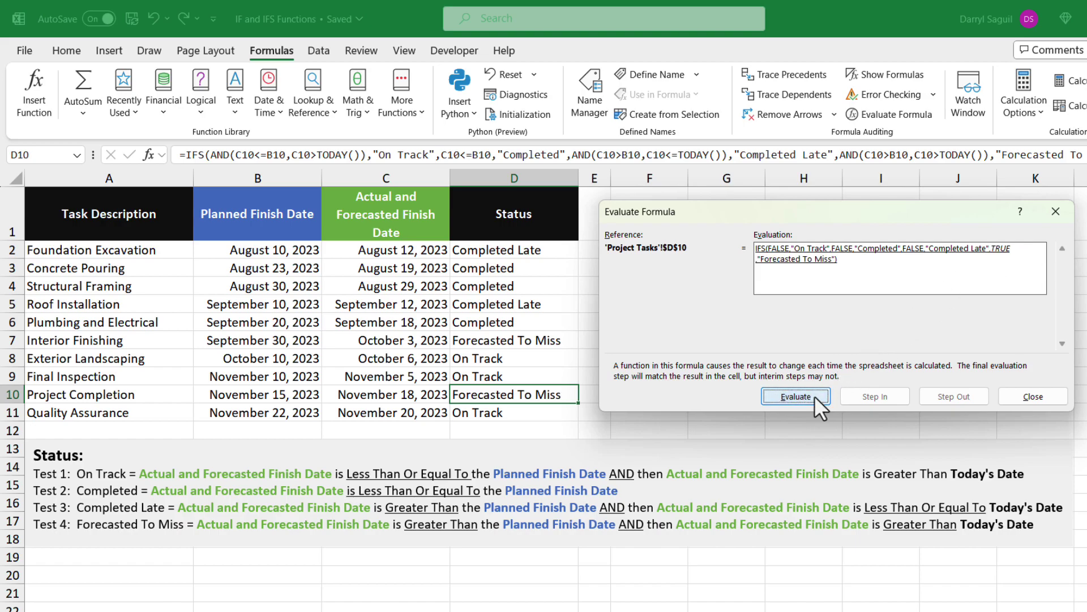
{"action": "left_click", "coordinate": [815, 396]}
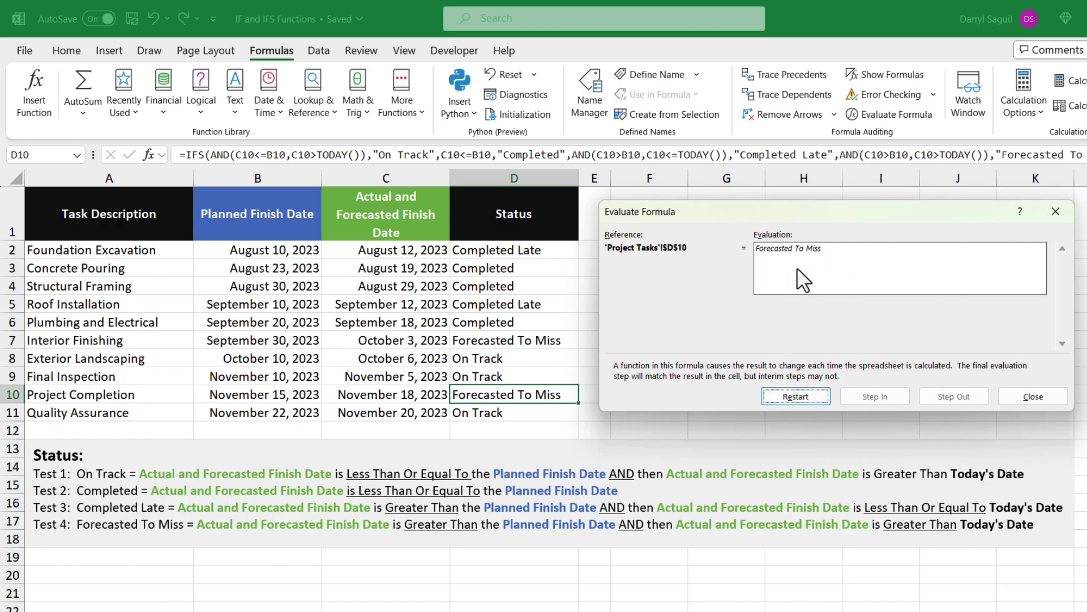
{"action": "left_click", "coordinate": [1055, 402]}
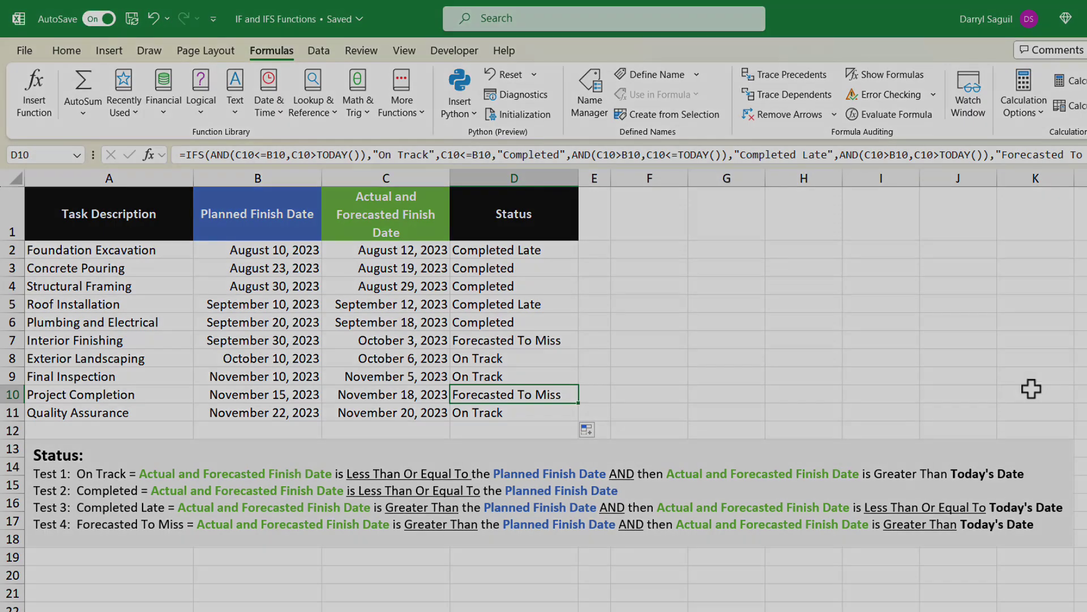